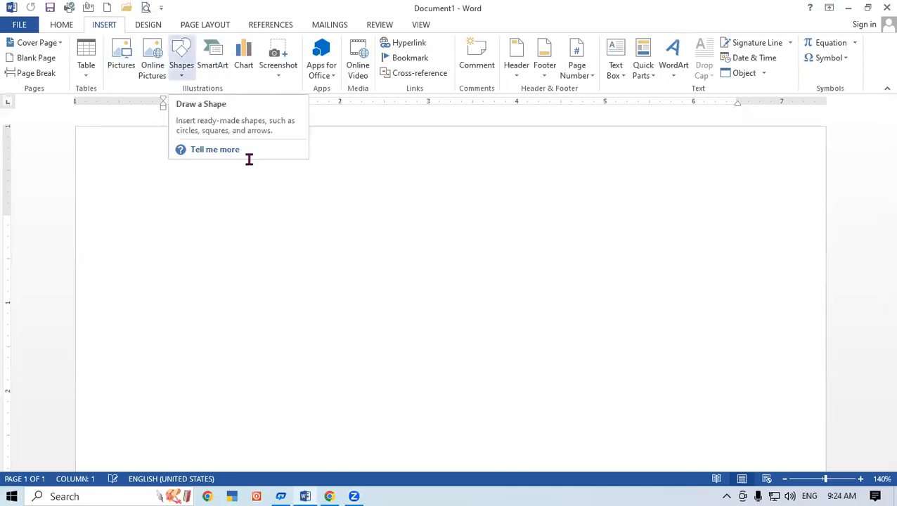
left_click(92, 72)
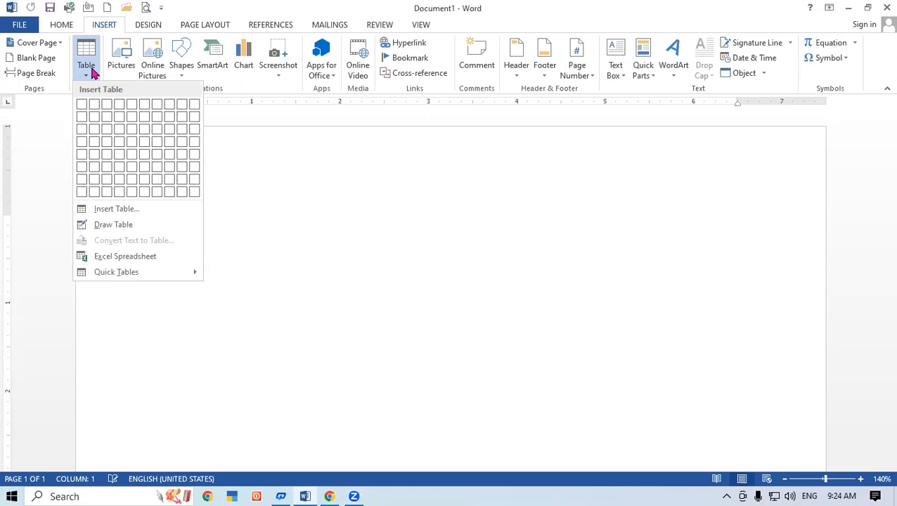
left_click(425, 199)
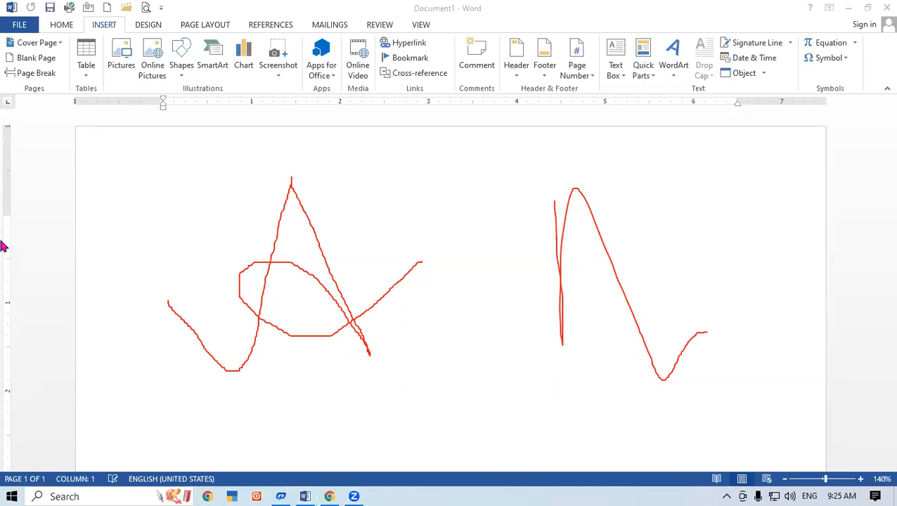
mouse_move(289, 254)
left_mouse_down()
mouse_move(804, 222)
mouse_move(463, 335)
left_mouse_up()
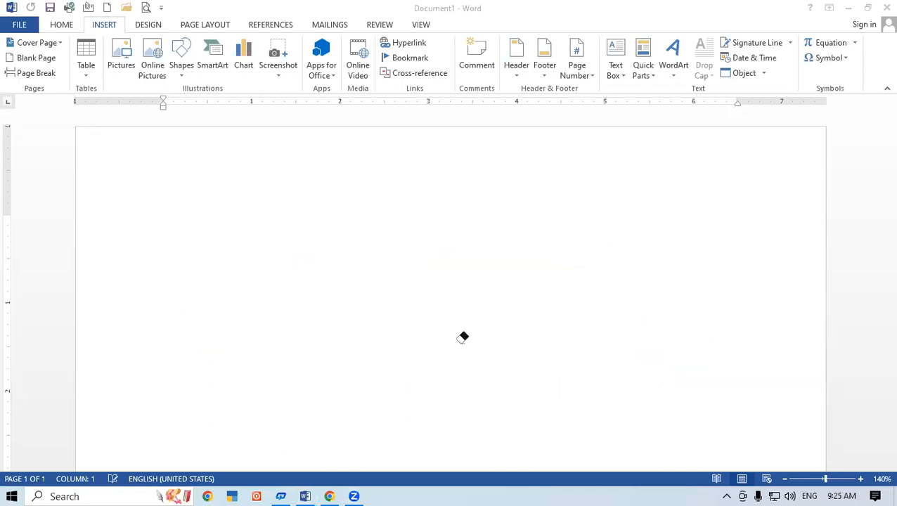
left_click(10, 192)
left_click(355, 251)
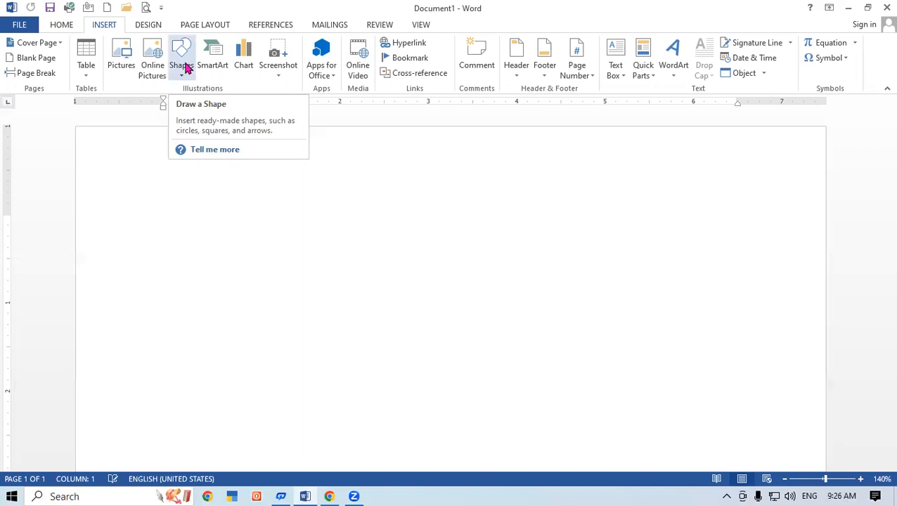
Insert the git logo picture named download from the Desktop folder into the document.
left_click(129, 75)
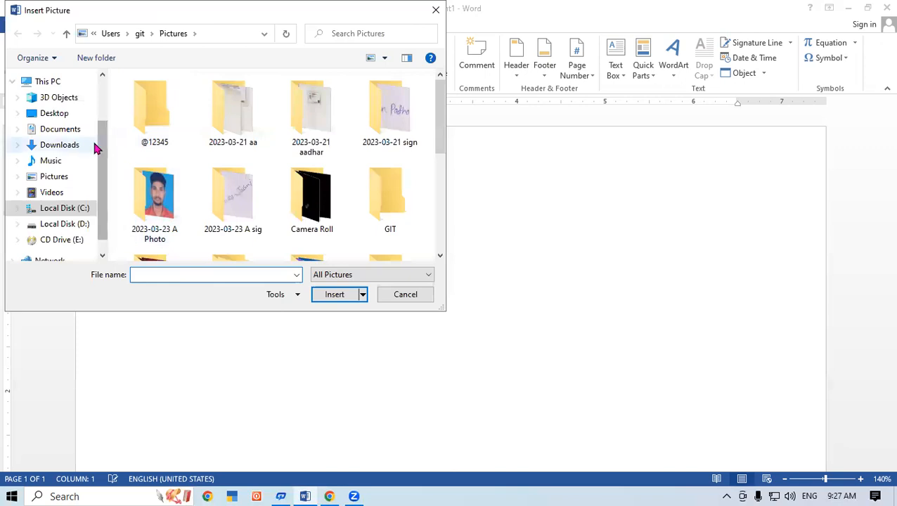
left_click_drag(98, 144, 102, 105)
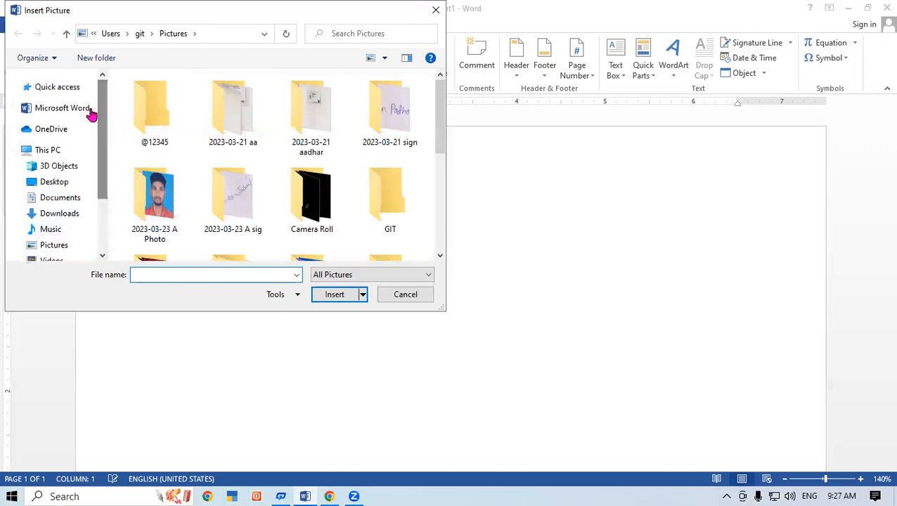
left_click(59, 199)
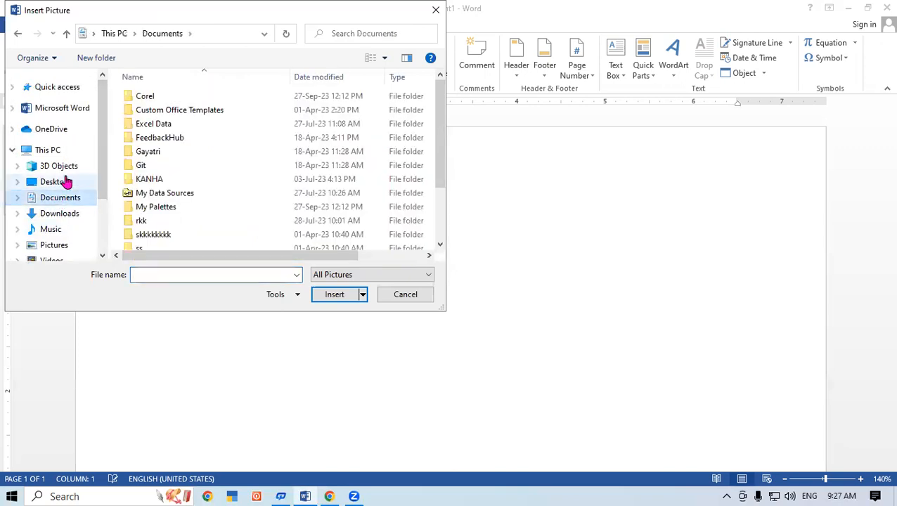
left_click(56, 181)
left_click_drag(447, 107, 448, 149)
left_click_drag(443, 110, 445, 175)
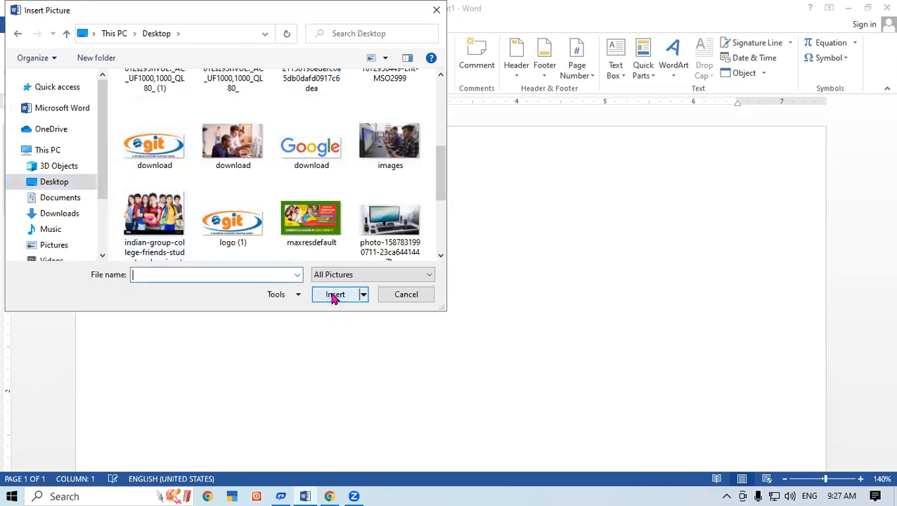
left_click(175, 168)
left_click(336, 297)
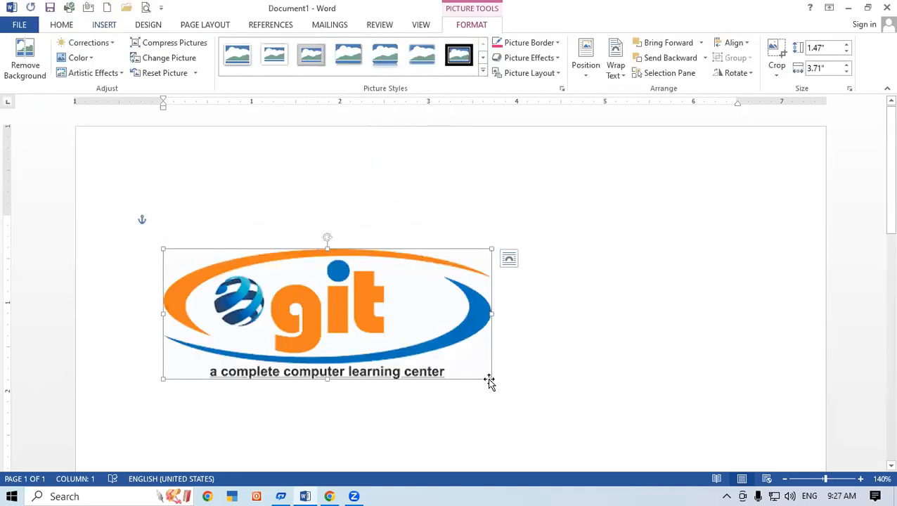
Enlarge the logo picture to about 1.88" by 4.75" and move it towards the middle of the page.
left_click_drag(491, 378, 582, 398)
left_click_drag(467, 345, 569, 218)
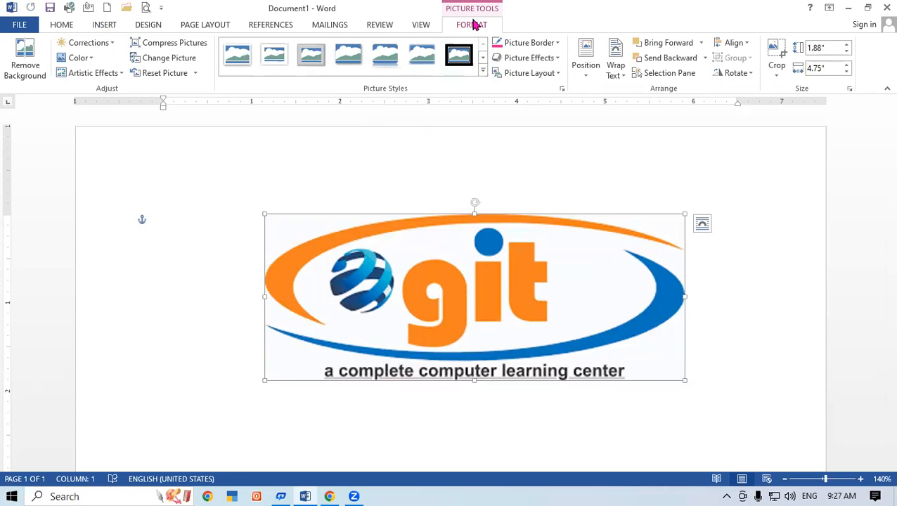
left_click(779, 321)
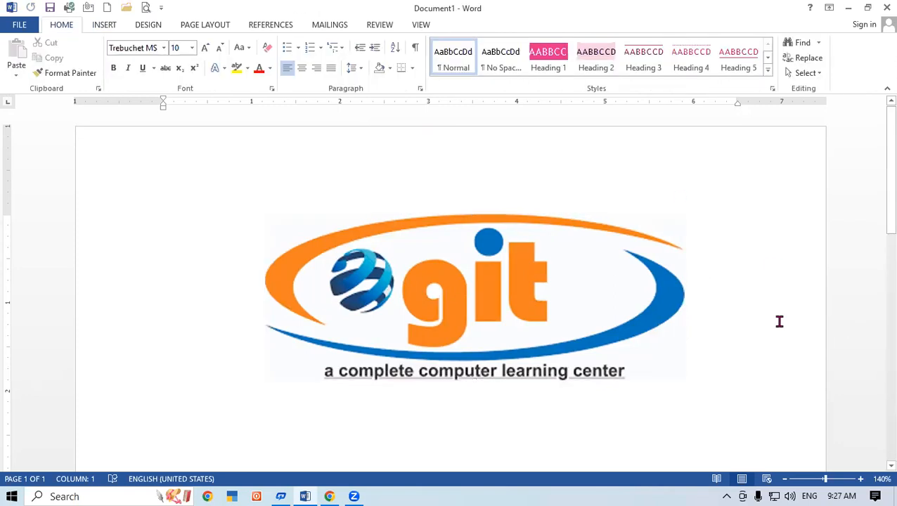
Try the automatic background removal on the logo picture, then undo it.
left_click(500, 291)
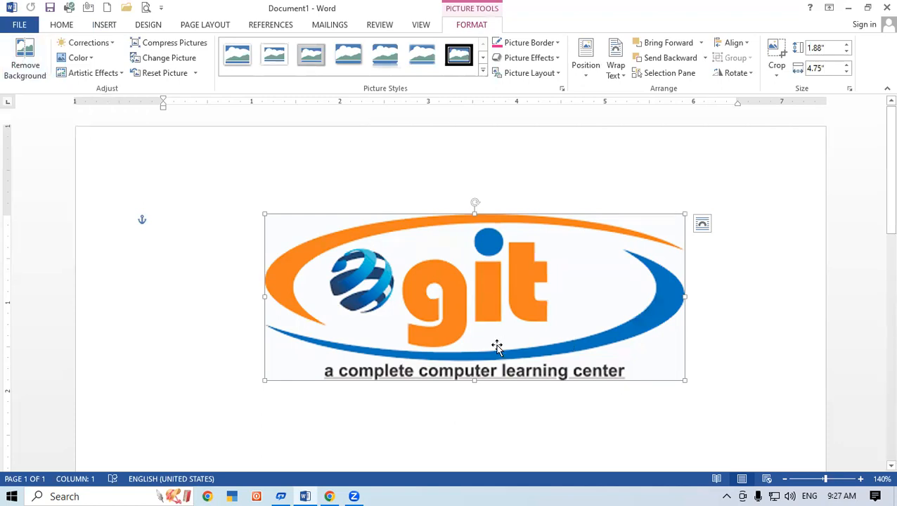
left_click(21, 73)
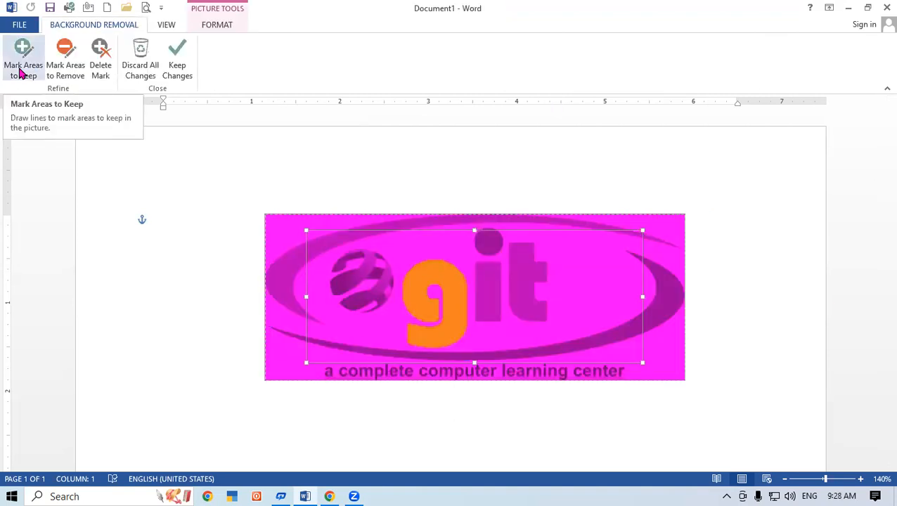
left_click(214, 166)
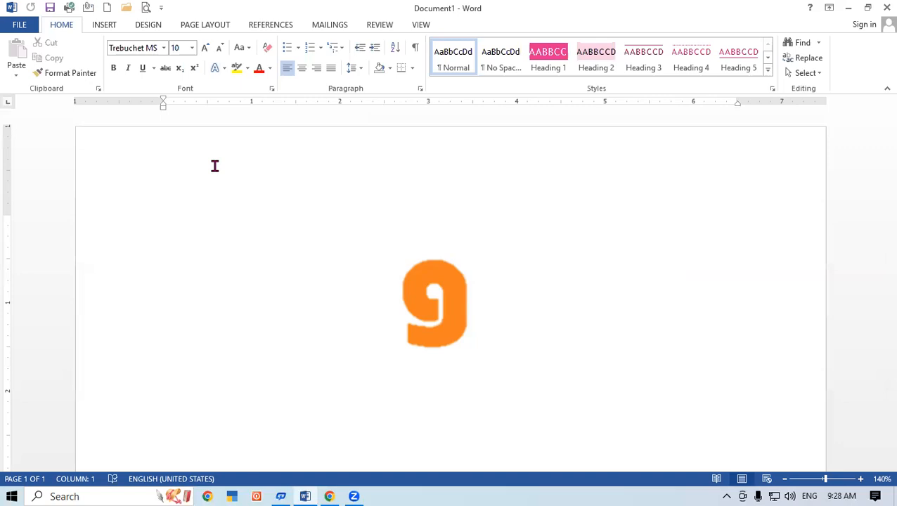
key("ctrl+v")
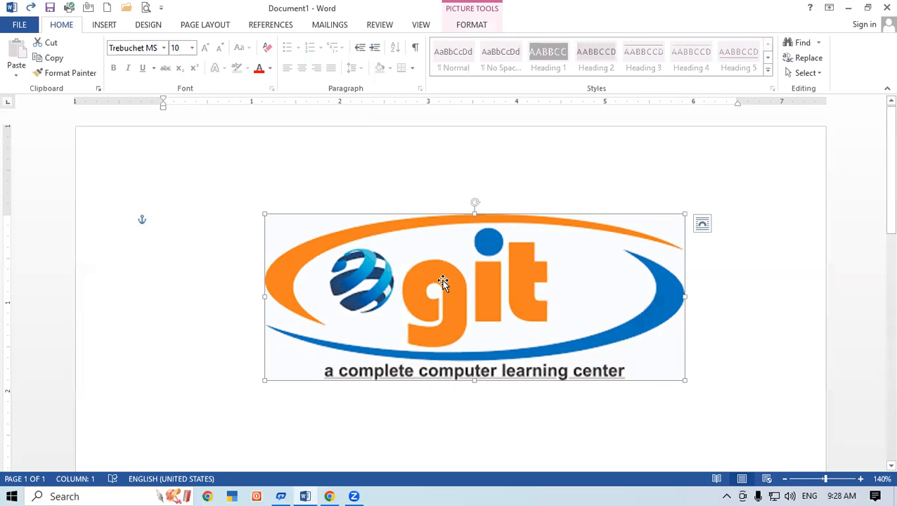
Repeat the automatic background removal on the logo without marking any areas, and undo it again.
left_click(461, 27)
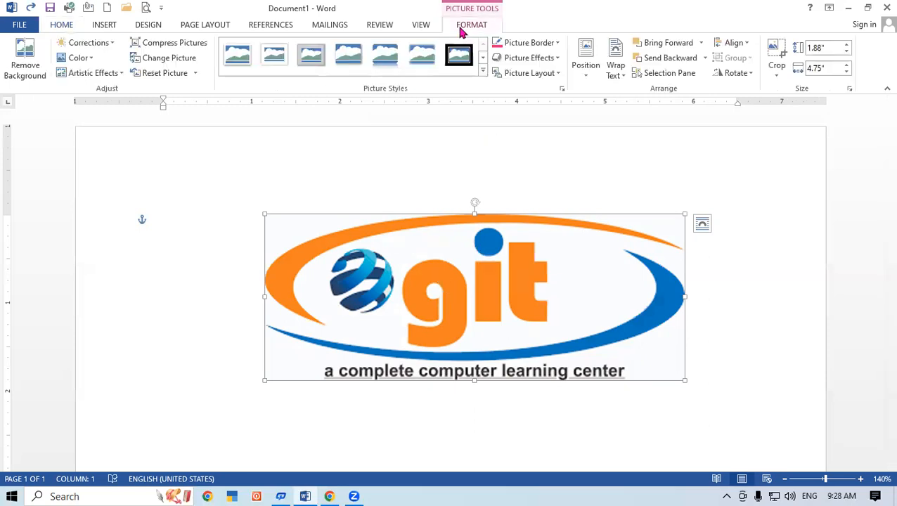
left_click(23, 71)
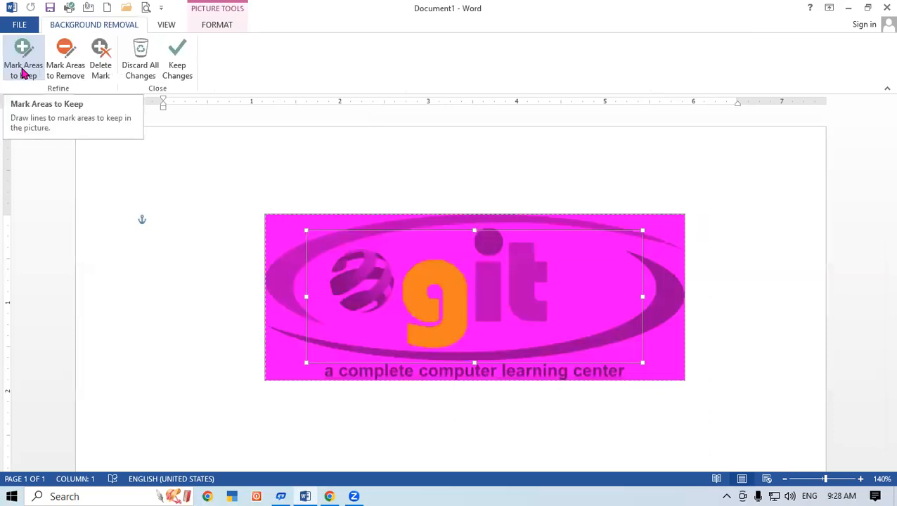
left_click(749, 279)
left_click(749, 279)
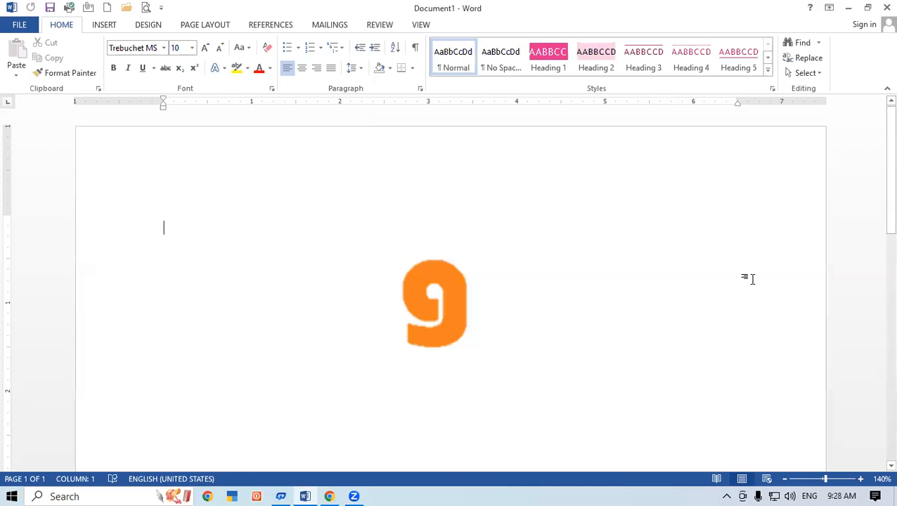
key("ctrl+z")
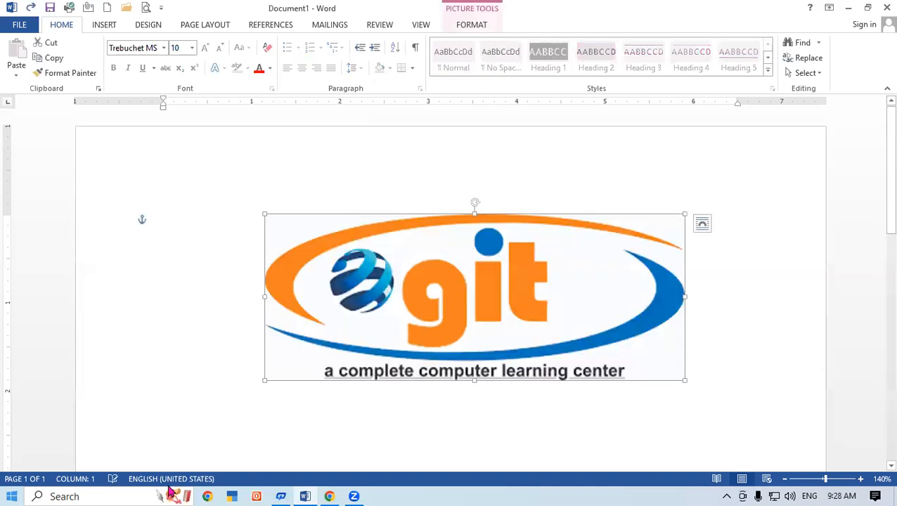
Recolor the logo picture in solid black and white with the heavy black Recolor preset.
left_click(471, 25)
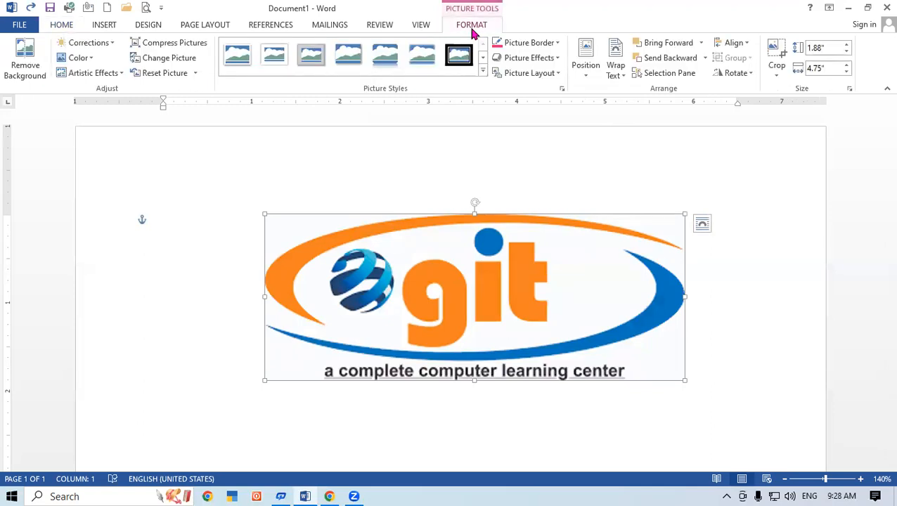
left_click(112, 44)
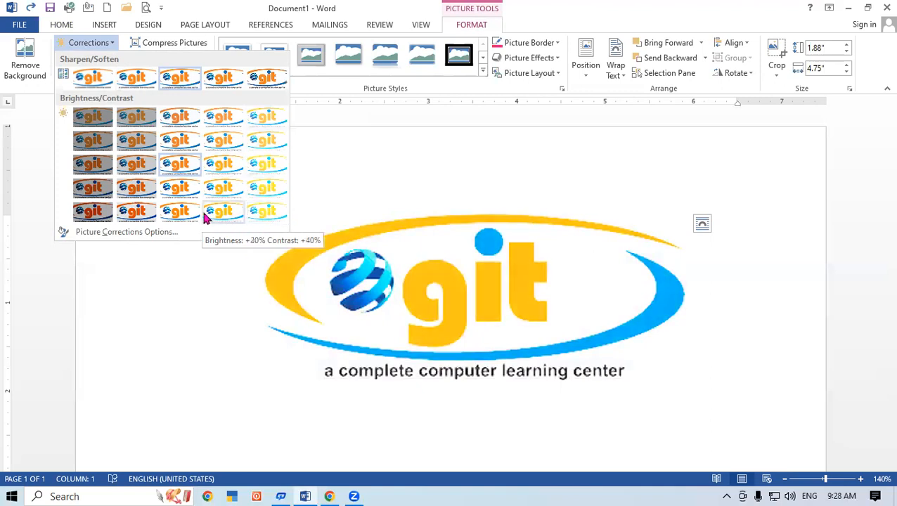
left_click(77, 46)
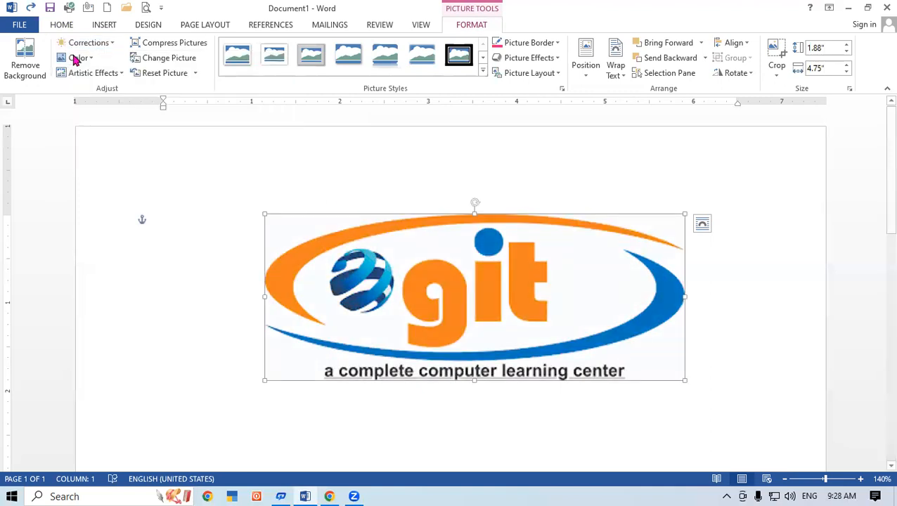
left_click(76, 59)
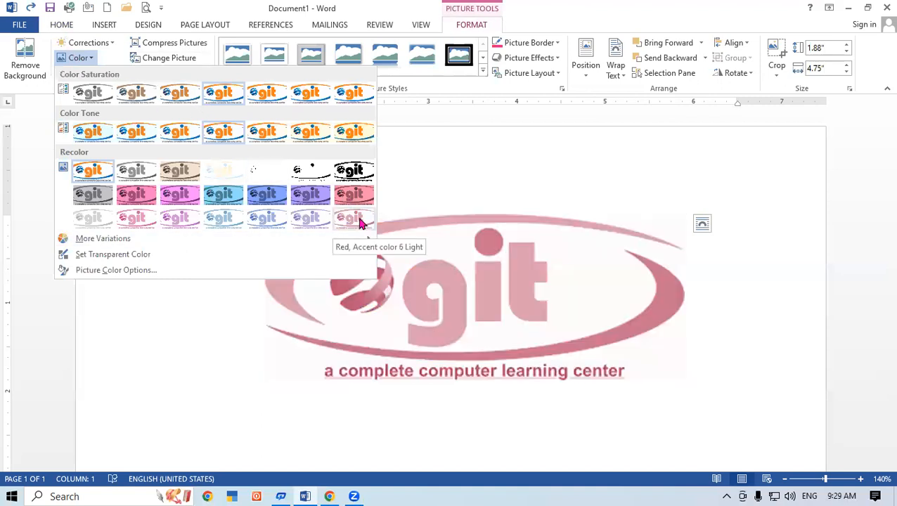
left_click(357, 180)
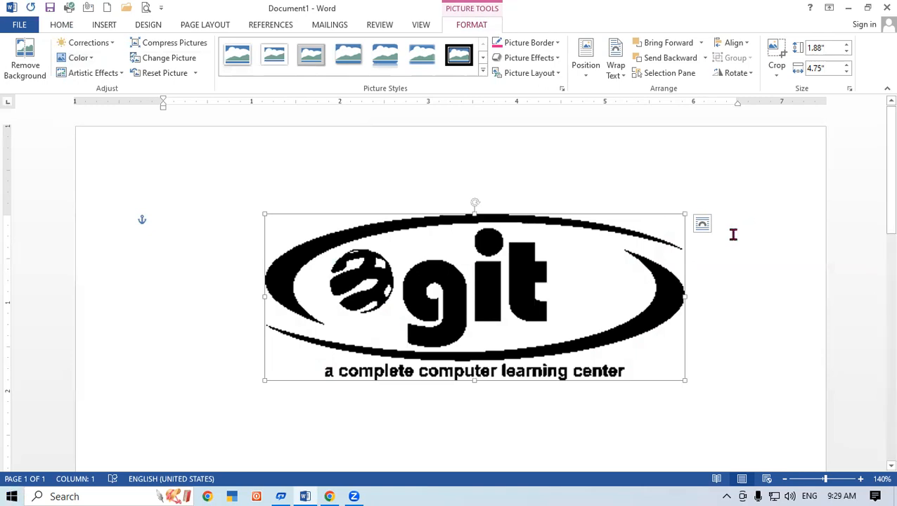
Apply the Light Screen artistic effect to the logo and view its picture compression options without compressing it.
left_click(117, 78)
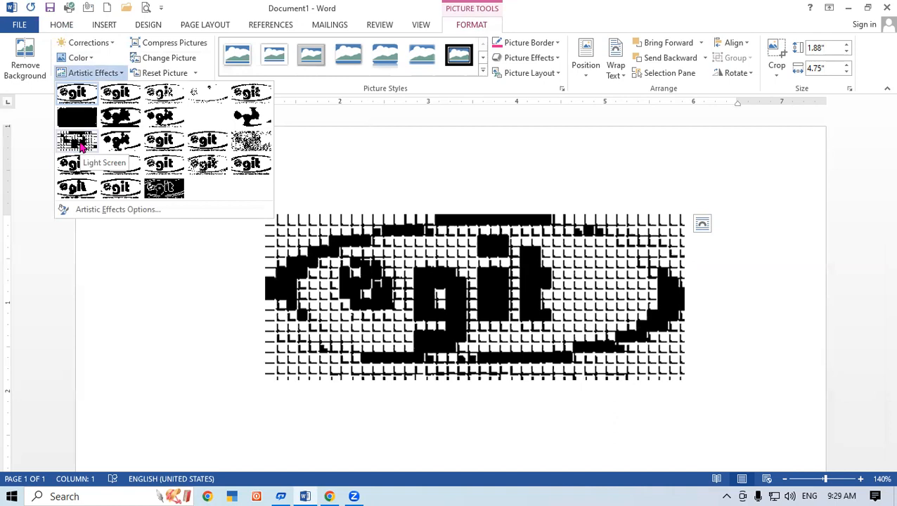
left_click(80, 144)
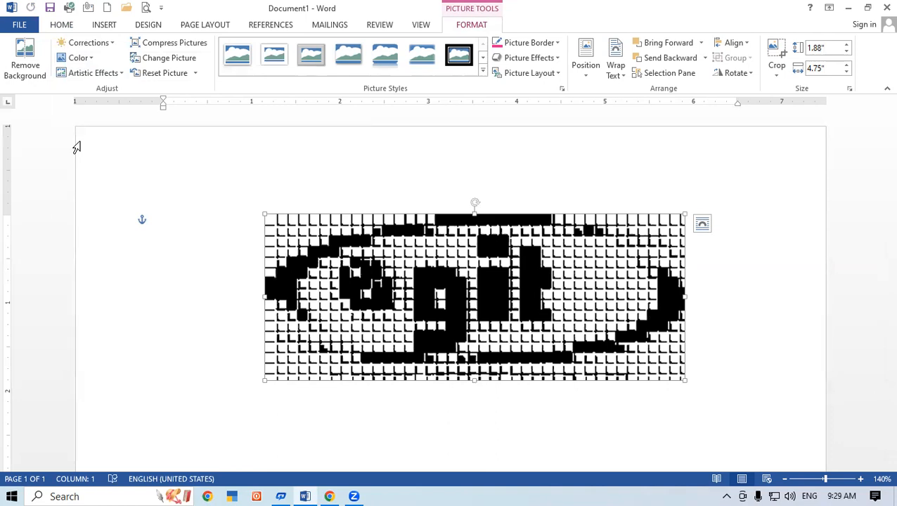
left_click(171, 45)
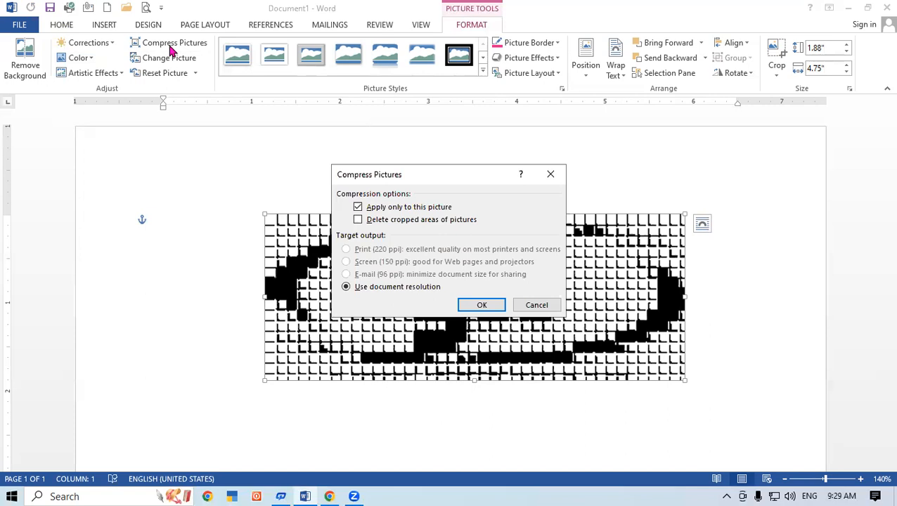
left_click(549, 177)
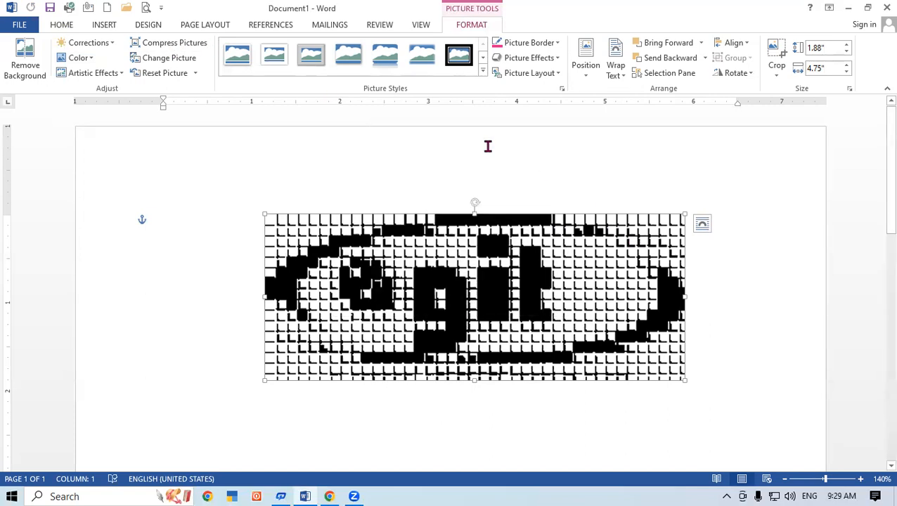
Reset the logo picture's formatting, then undo the reset.
left_click(194, 74)
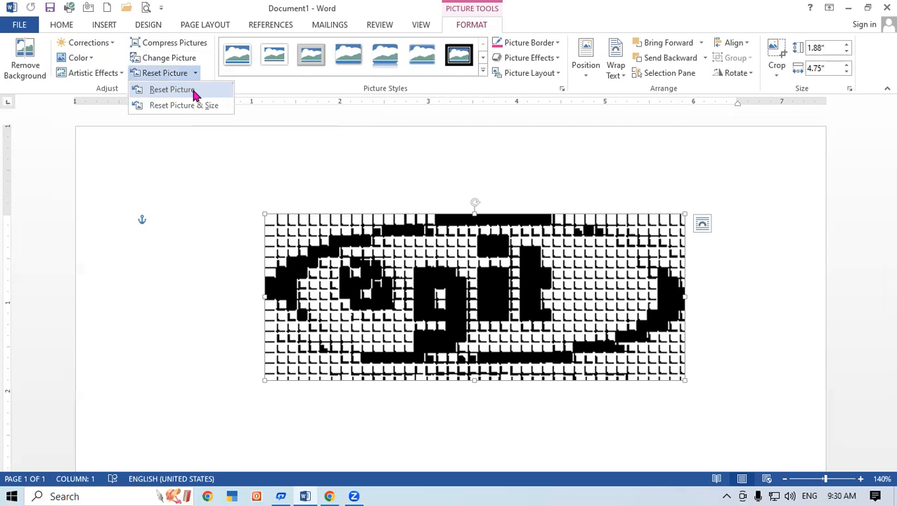
left_click(194, 94)
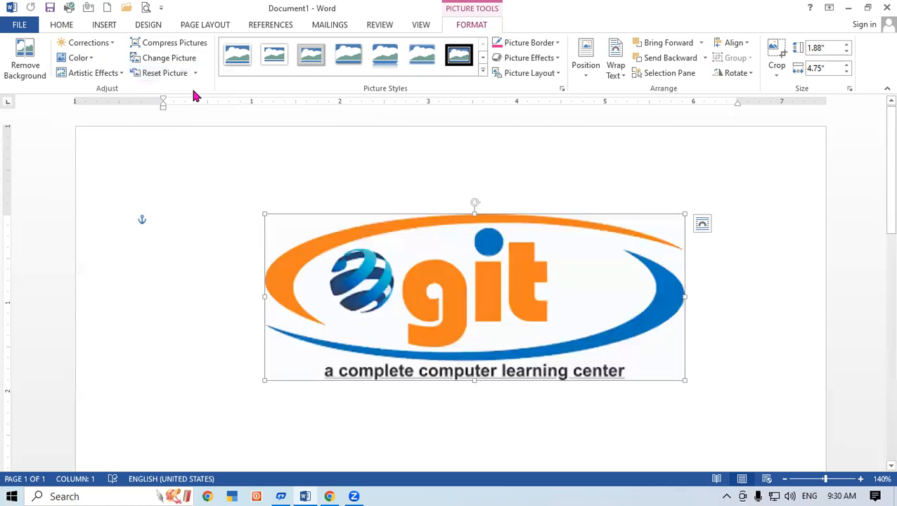
key("ctrl+z")
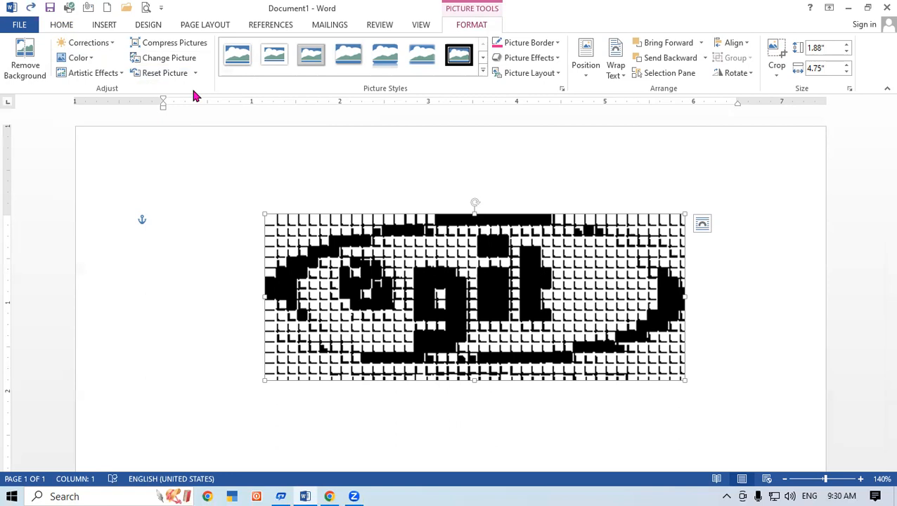
Clear the artistic effect and recoloring from the logo with Reset Picture, keeping its size.
left_click(92, 74)
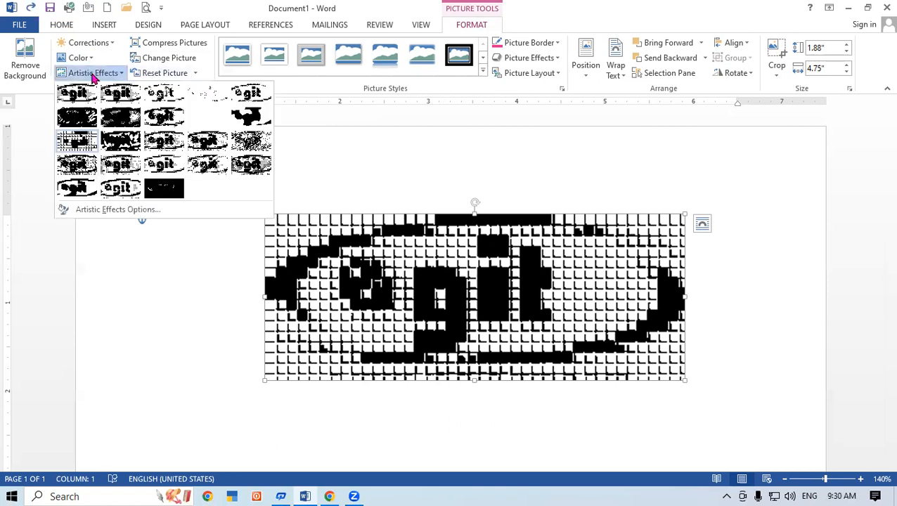
left_click(216, 388)
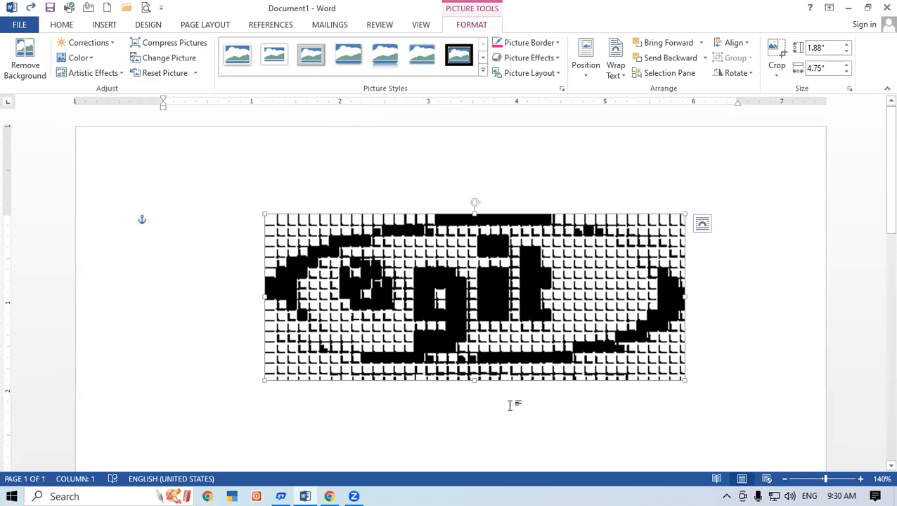
left_click(196, 73)
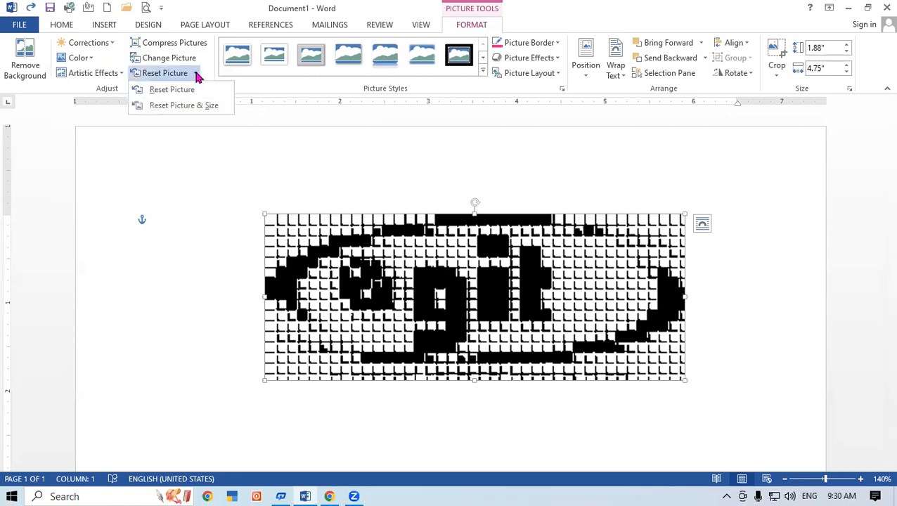
left_click(172, 90)
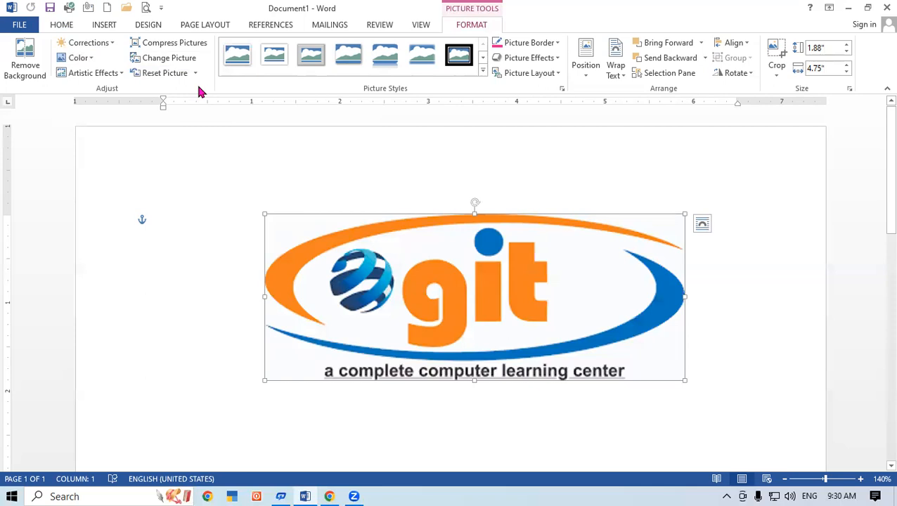
Undo the last reset, then reset only the logo picture's formatting again and look at the other reset option.
key("ctrl+z")
left_click(195, 73)
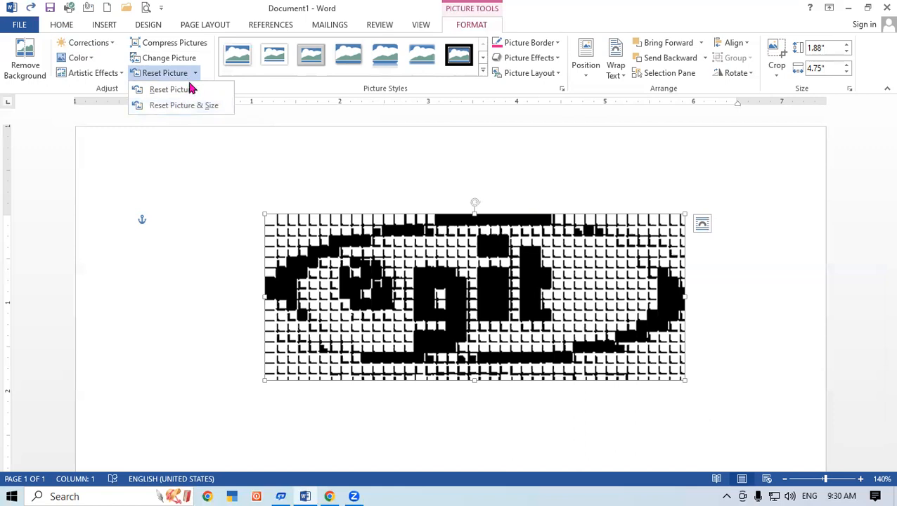
left_click(189, 91)
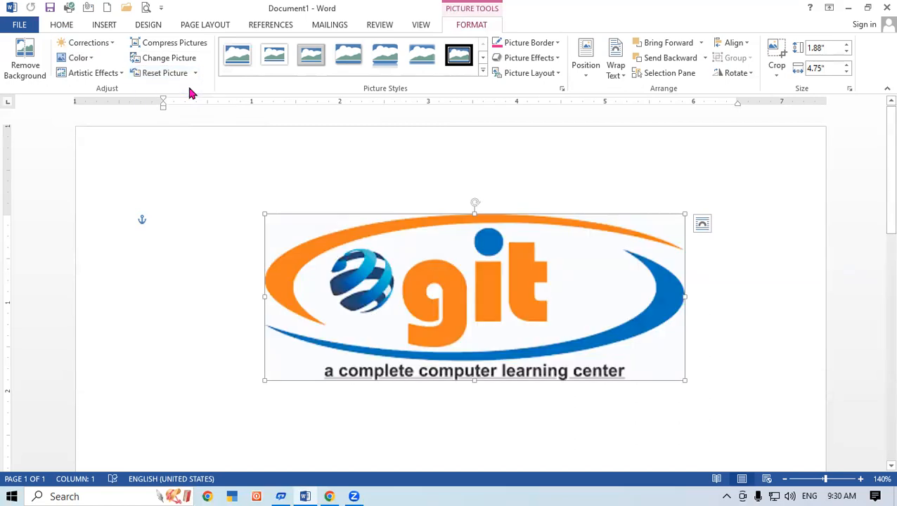
left_click(195, 73)
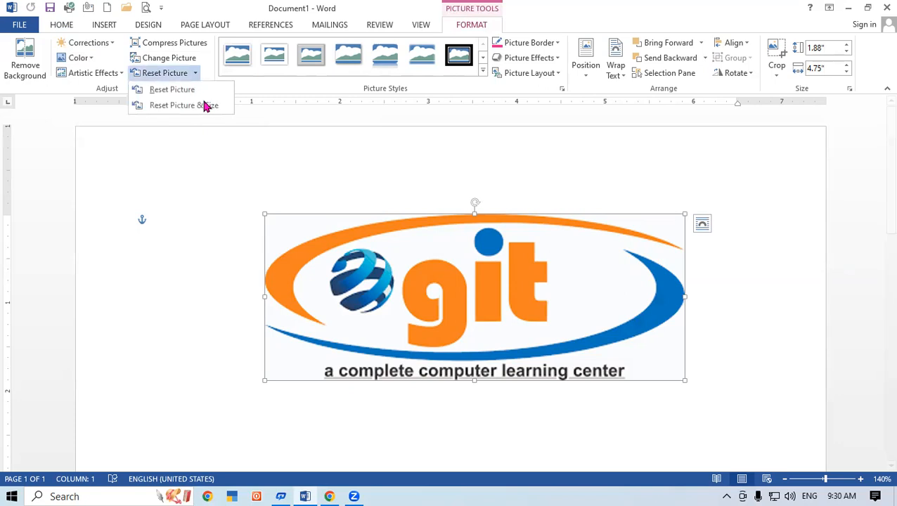
left_click(324, 223)
Undo the formatting-only reset and restore both the logo's formatting and original size with Reset Picture & Size.
key("ctrl+z")
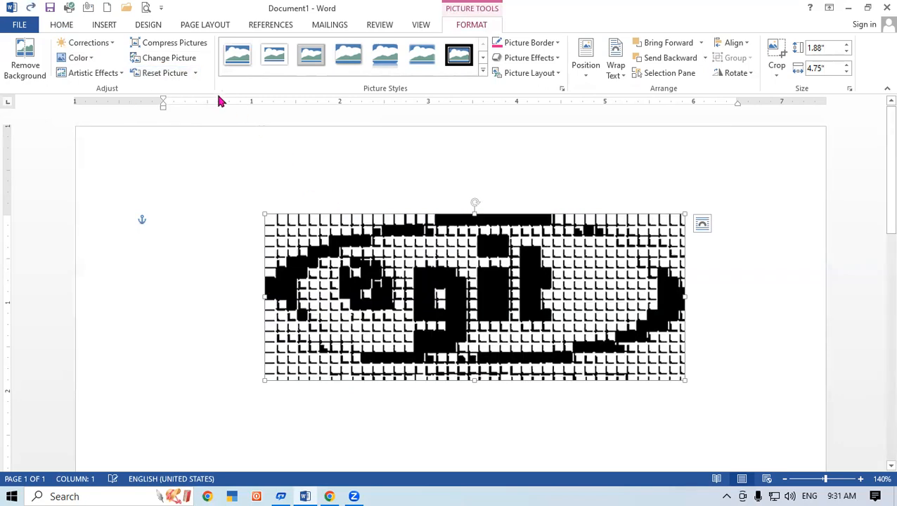
left_click(196, 73)
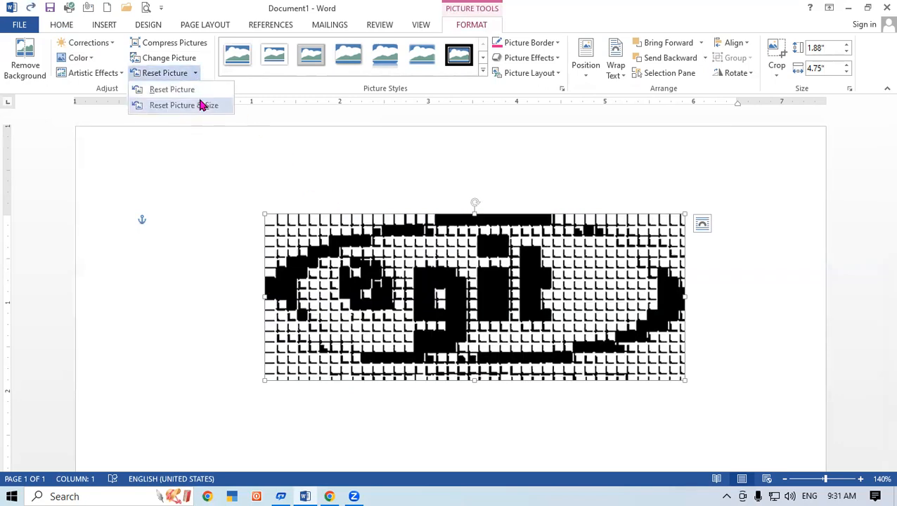
left_click(202, 105)
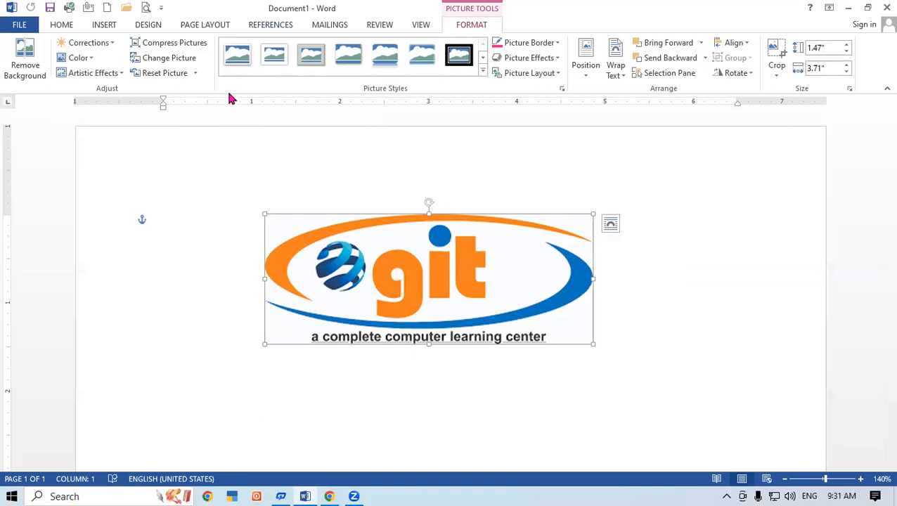
Replace the logo with the Google picture file named download from the Desktop folder.
left_click(188, 67)
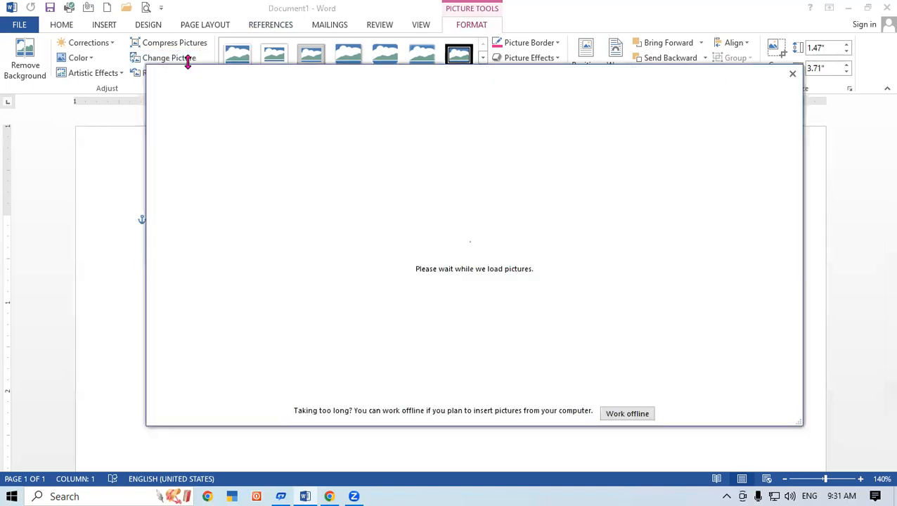
left_click(533, 147)
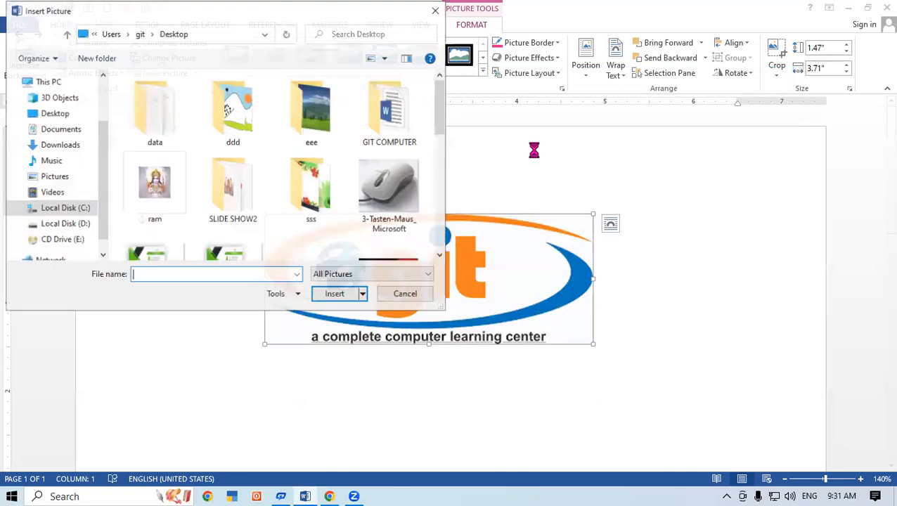
left_click_drag(444, 118, 444, 185)
left_click(304, 157)
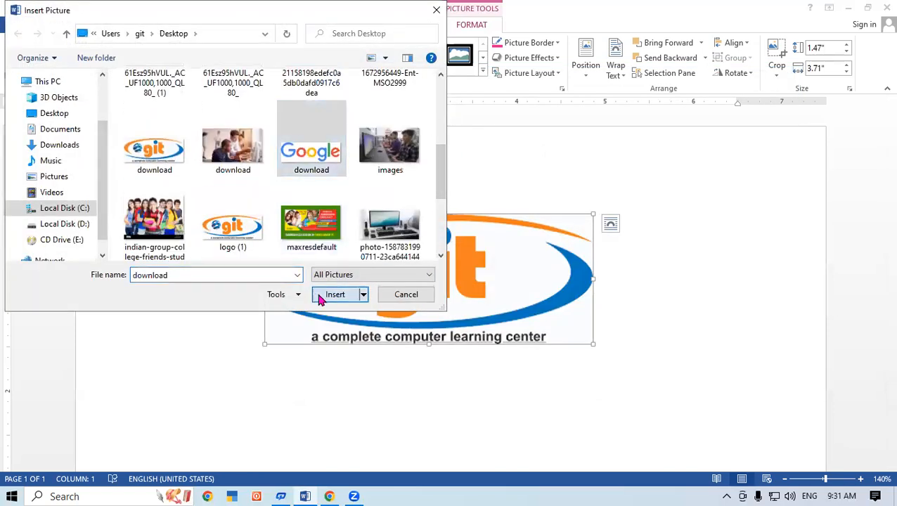
left_click(324, 294)
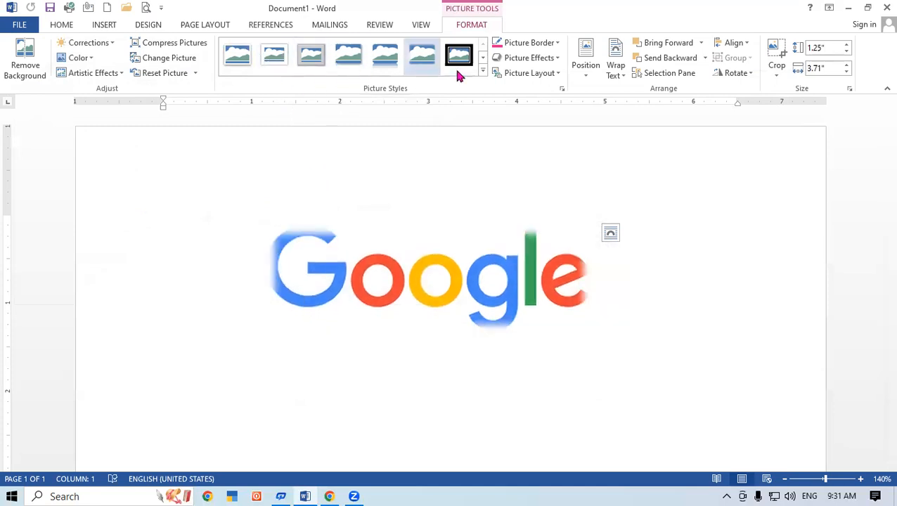
Try the Bevel Perspective picture style on the Google picture, switch it to Reflected Bevel, Black, and preview other styles.
left_click(61, 25)
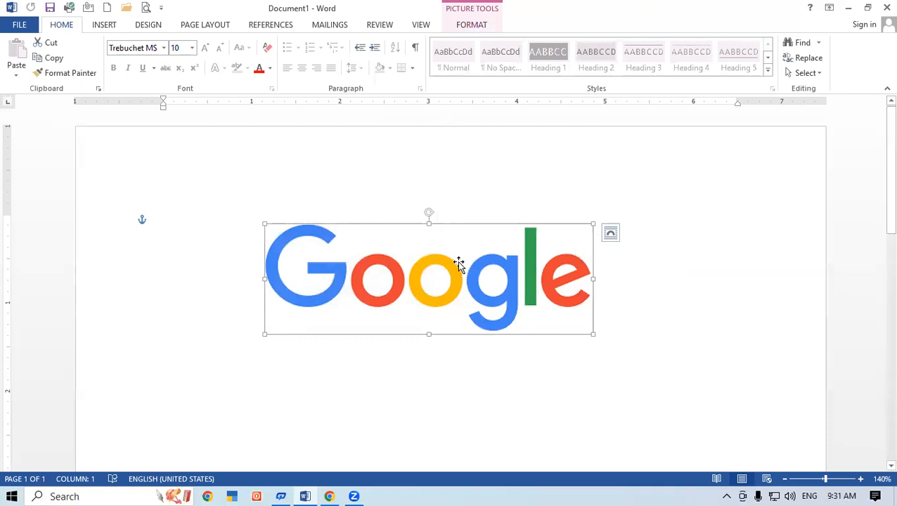
left_click(455, 27)
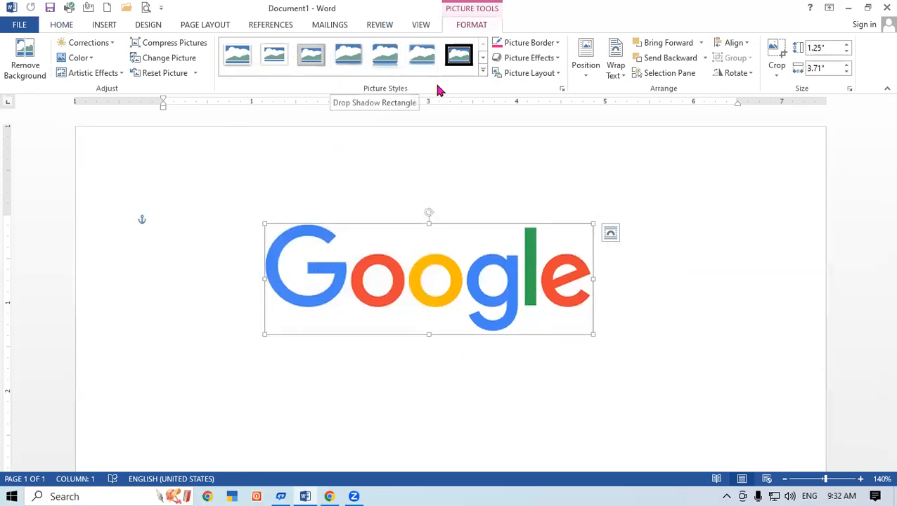
left_click(483, 73)
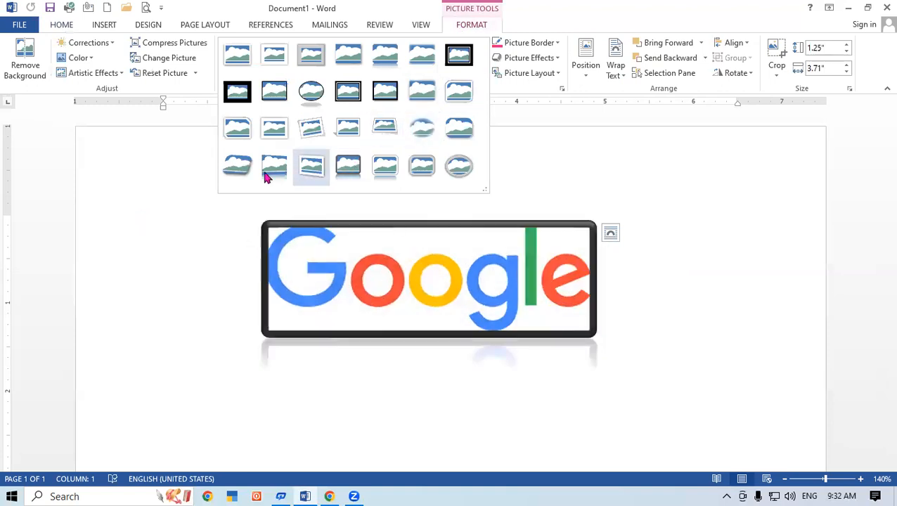
left_click(242, 170)
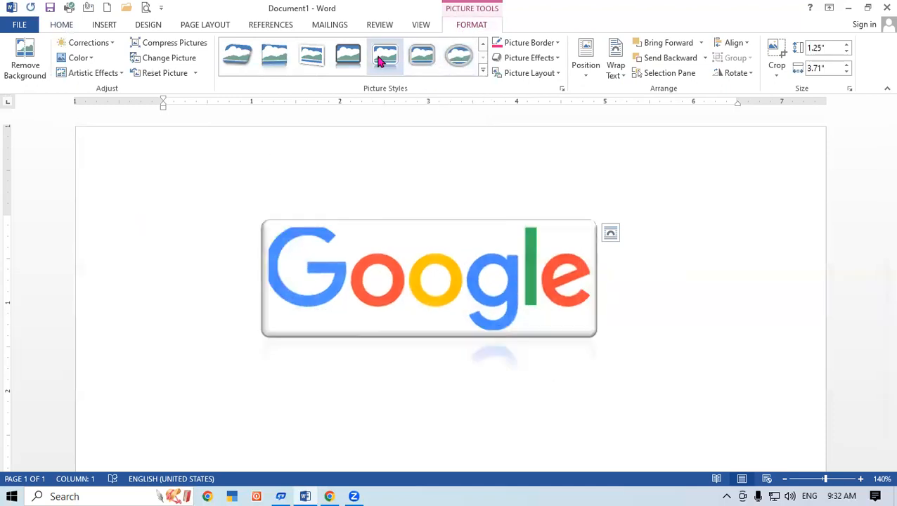
left_click(353, 59)
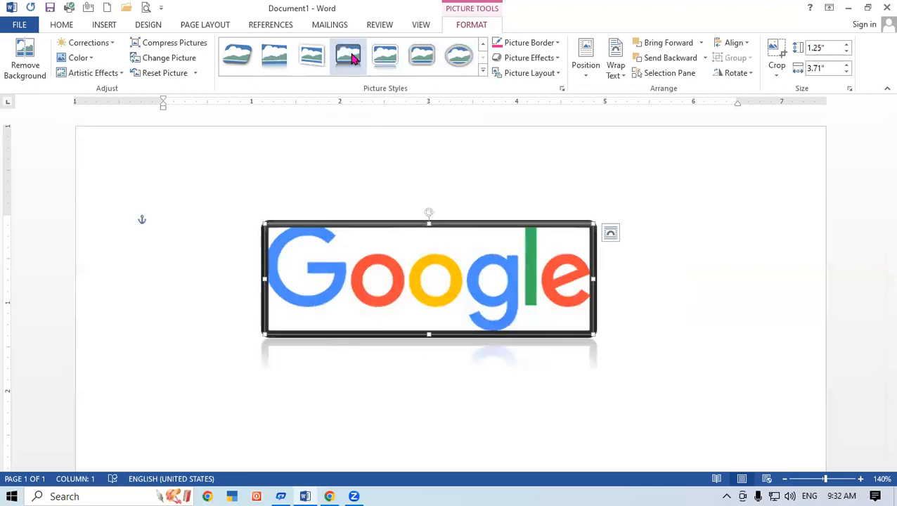
left_click(482, 70)
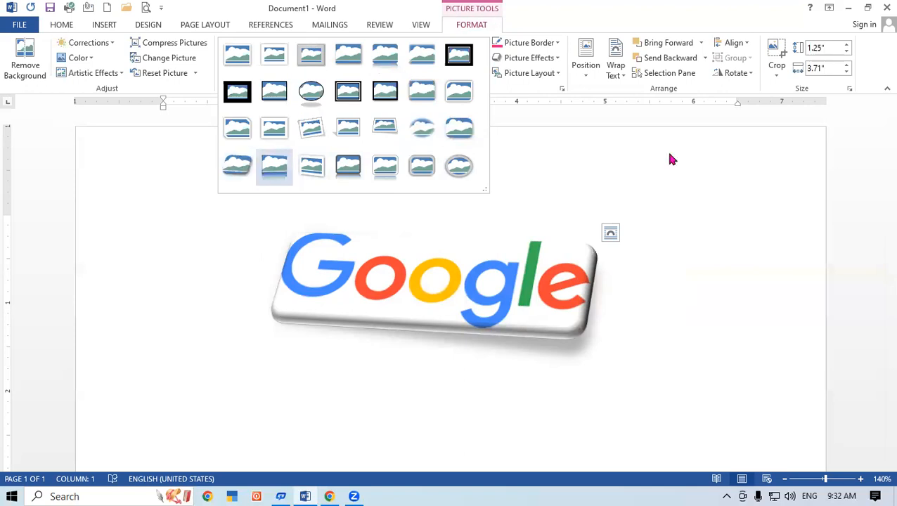
key("Escape")
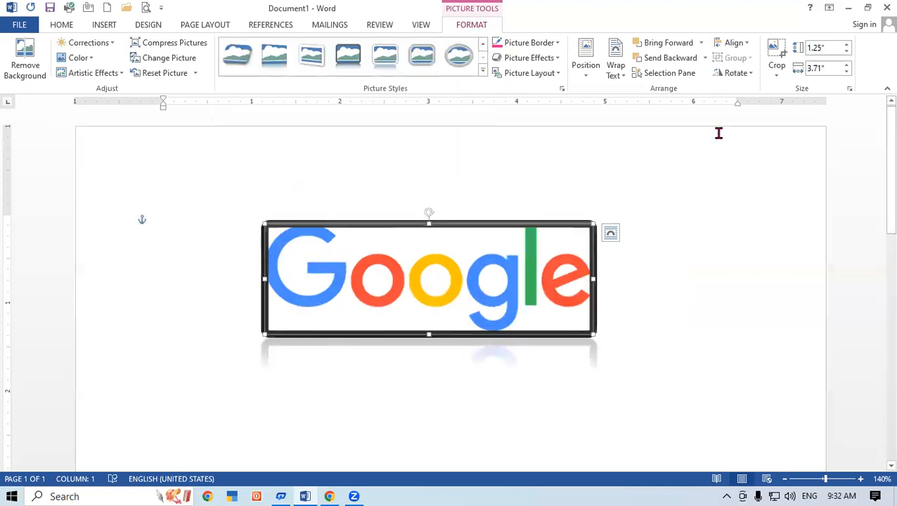
Set the Google picture's border to the Long Dash Dot Dot line style with a 6 pt weight.
left_click(534, 43)
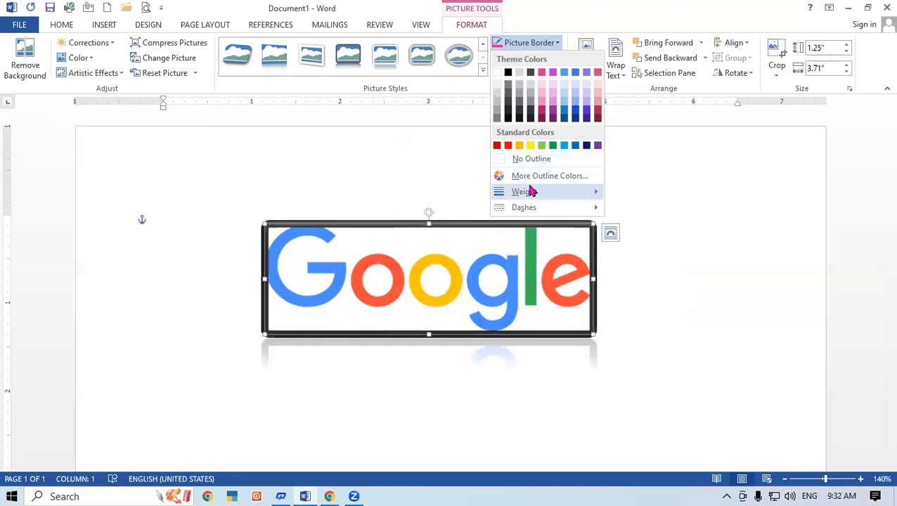
mouse_move(533, 191)
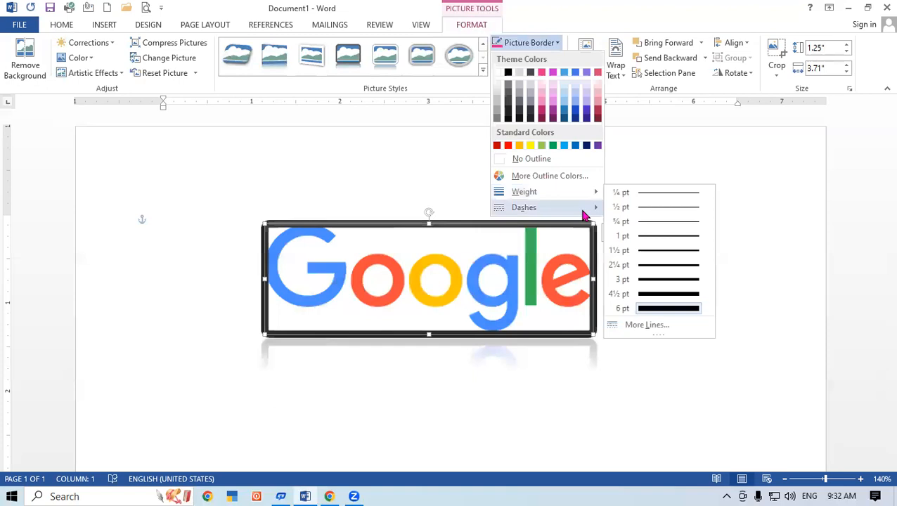
mouse_move(583, 215)
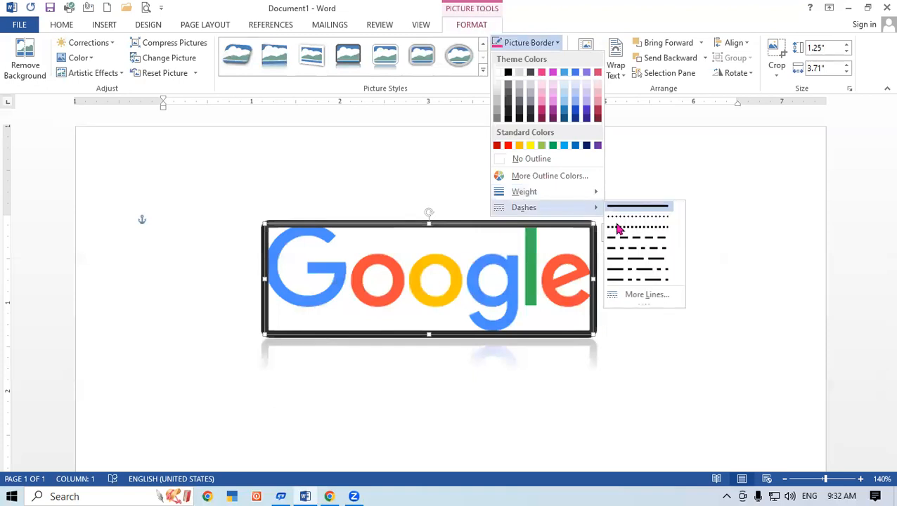
left_click(639, 280)
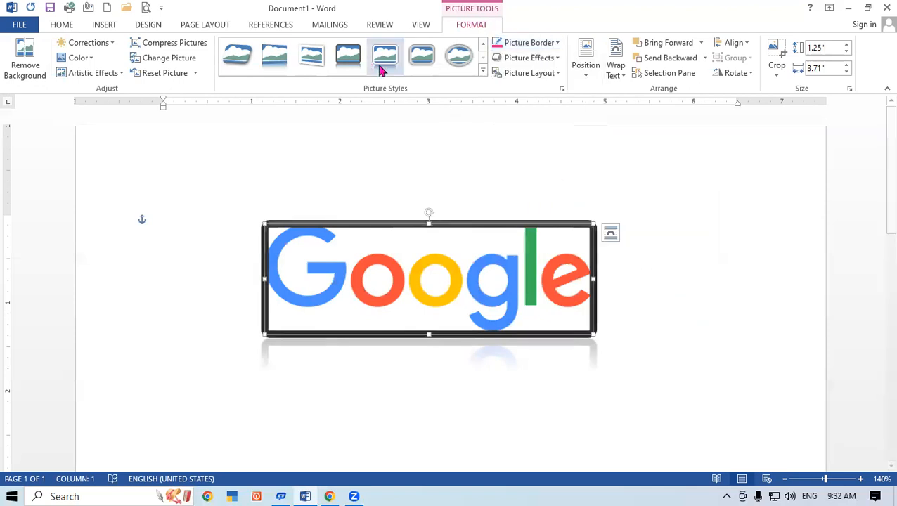
left_click(554, 44)
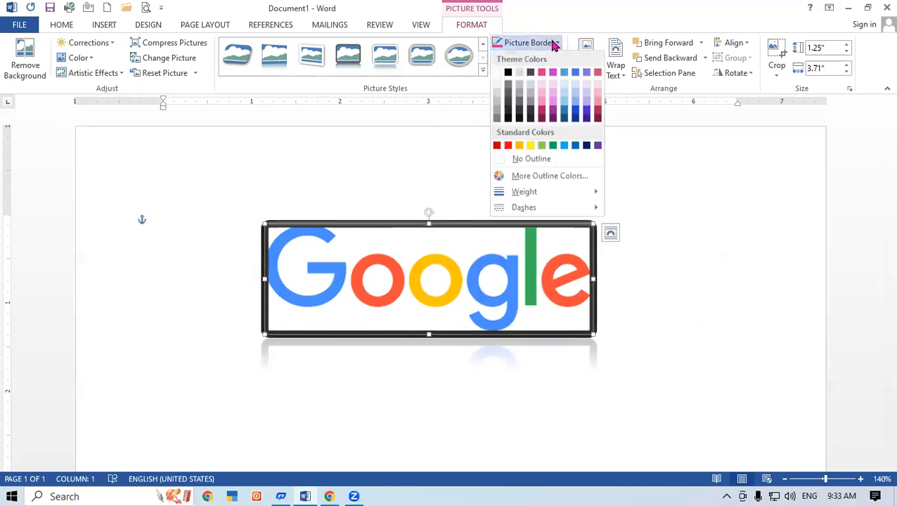
mouse_move(567, 192)
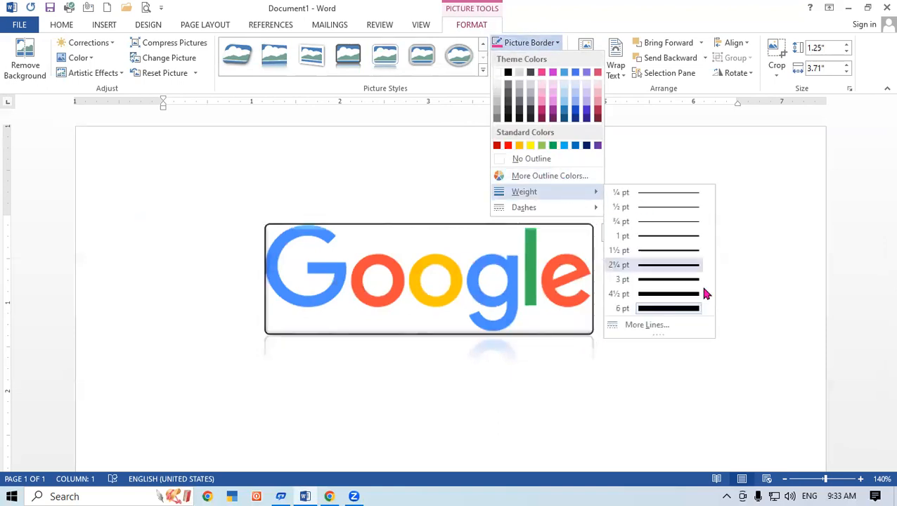
left_click(668, 309)
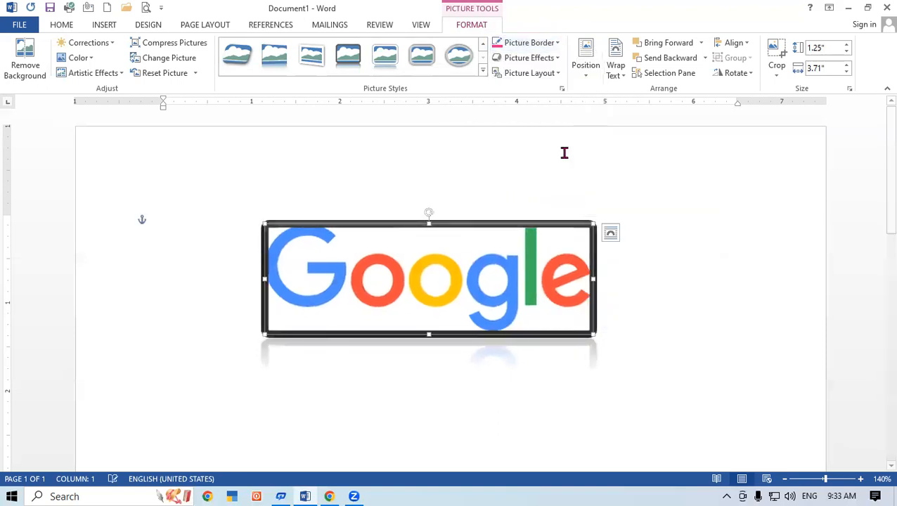
Apply the Thick Matte, Black picture style to the Google picture.
left_click(482, 70)
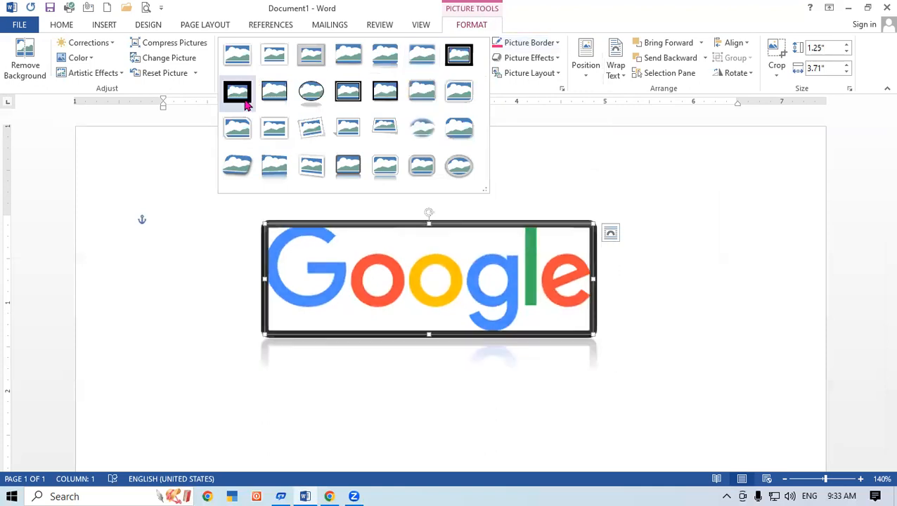
left_click(243, 93)
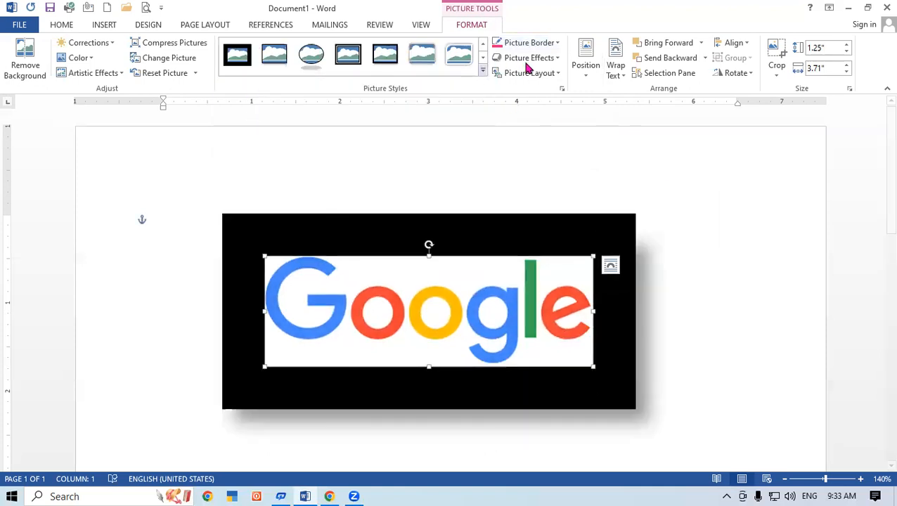
Change the Google picture's border to Round Dot dashes with a 4½ pt weight.
left_click(540, 43)
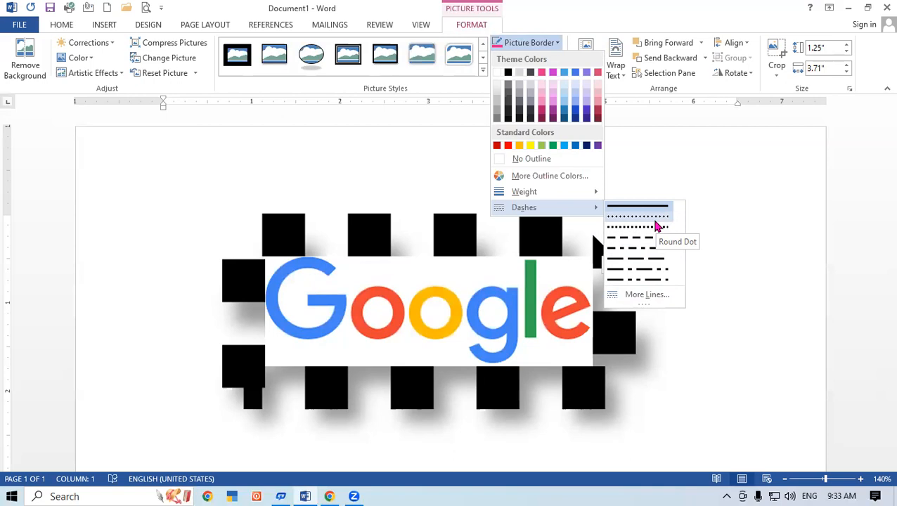
left_click(659, 226)
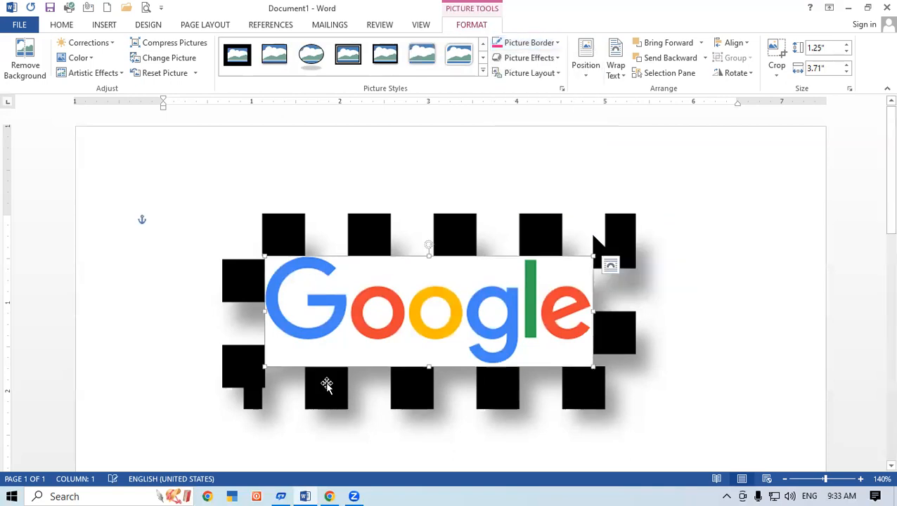
left_click(519, 42)
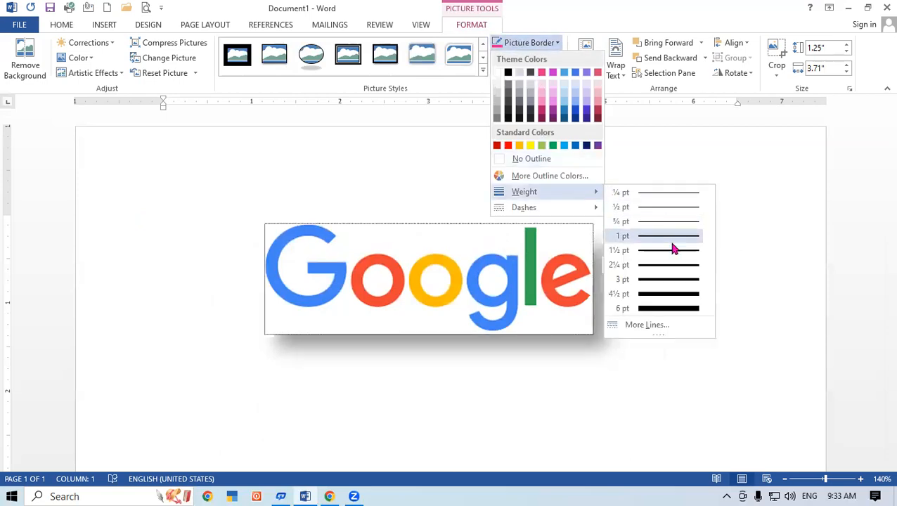
left_click(678, 294)
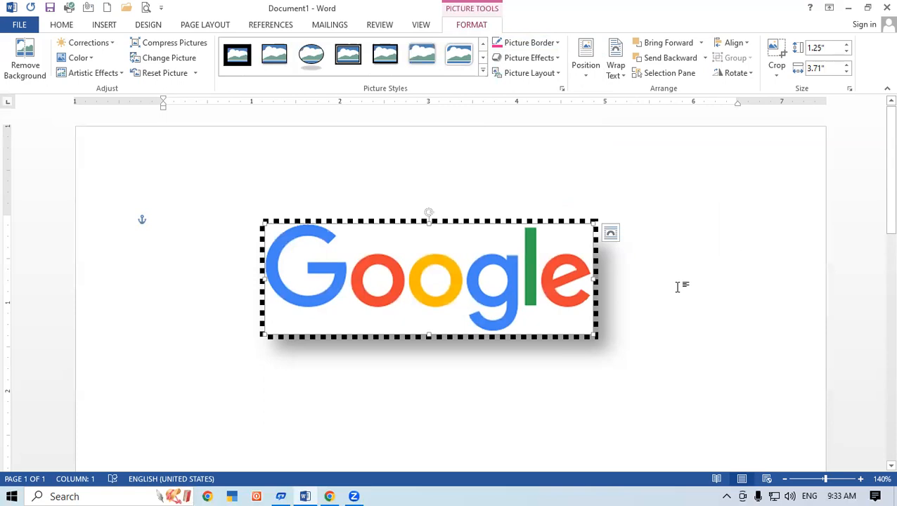
Apply the Preset 9 three-dimensional picture effect, first in the last row of presets, to the Google picture.
left_click(539, 62)
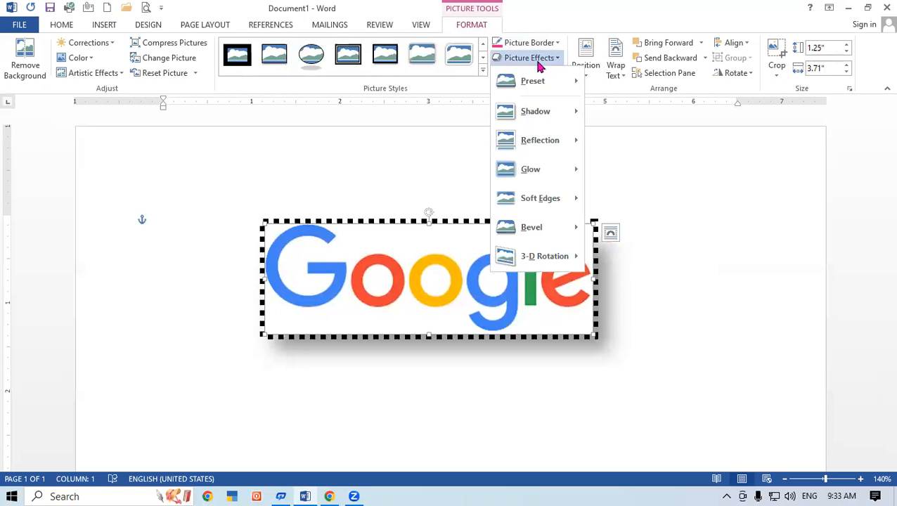
mouse_move(557, 87)
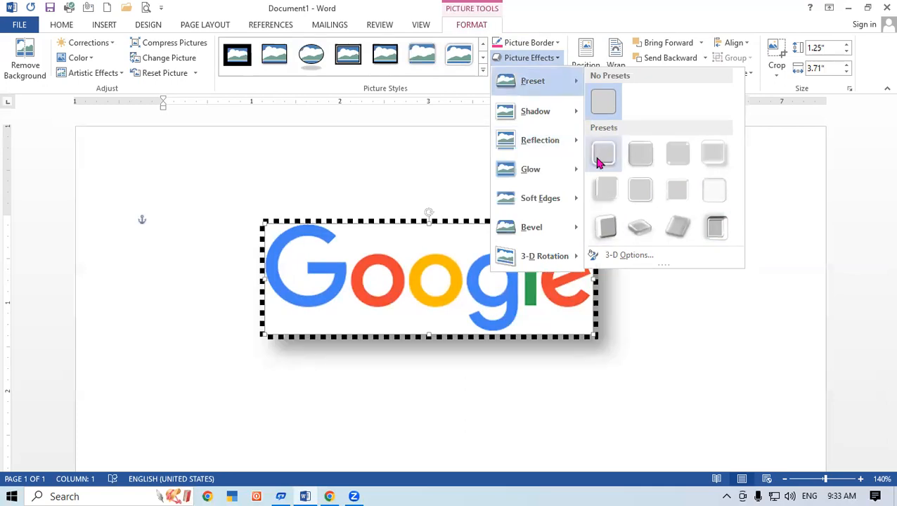
left_click(602, 227)
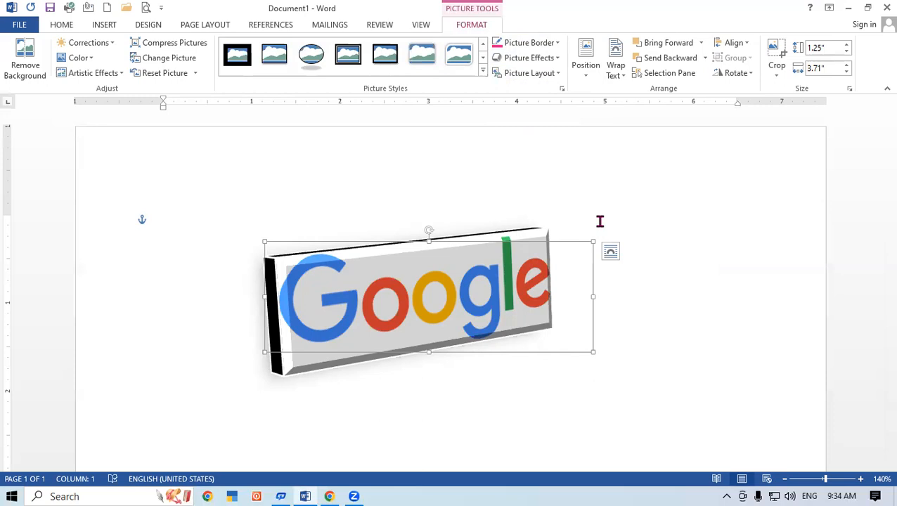
Apply the first Perspective shadow preset to the Google picture.
left_click(556, 59)
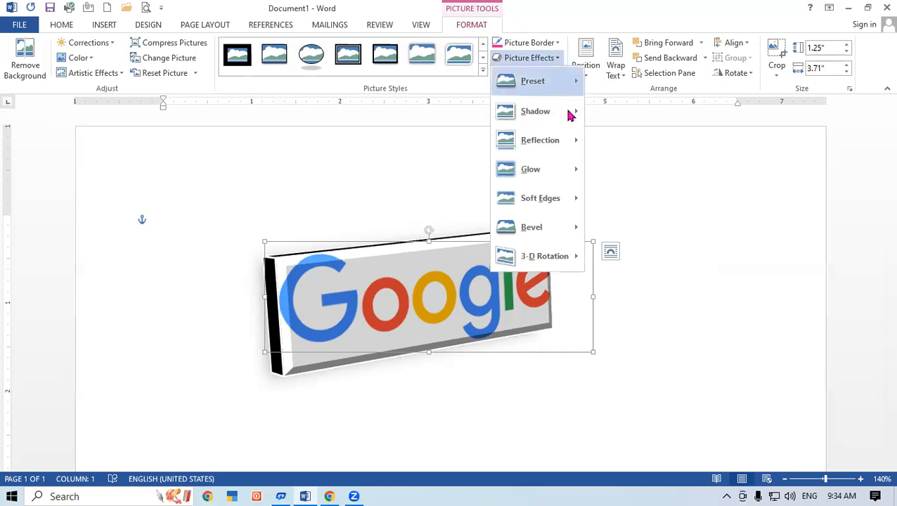
mouse_move(570, 118)
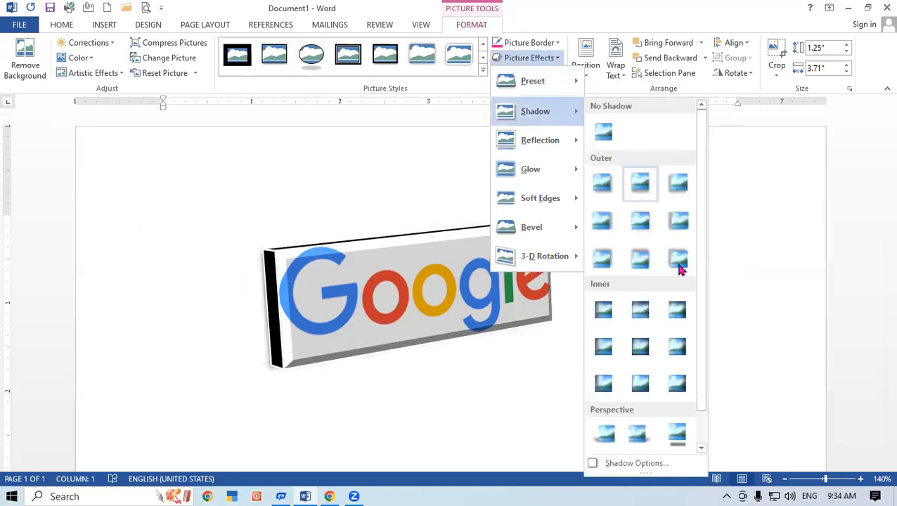
left_click(606, 437)
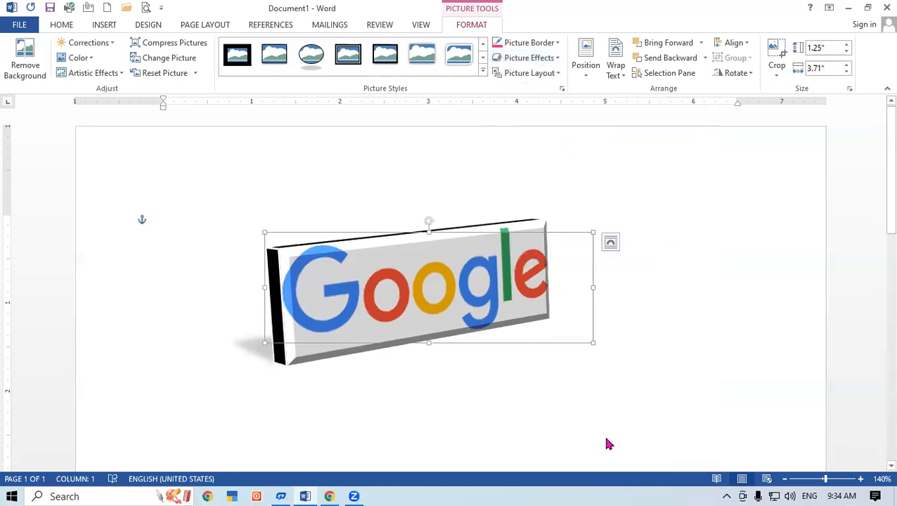
Open the detailed shadow options for the Google picture and set the shadow color to standard red.
left_click(553, 60)
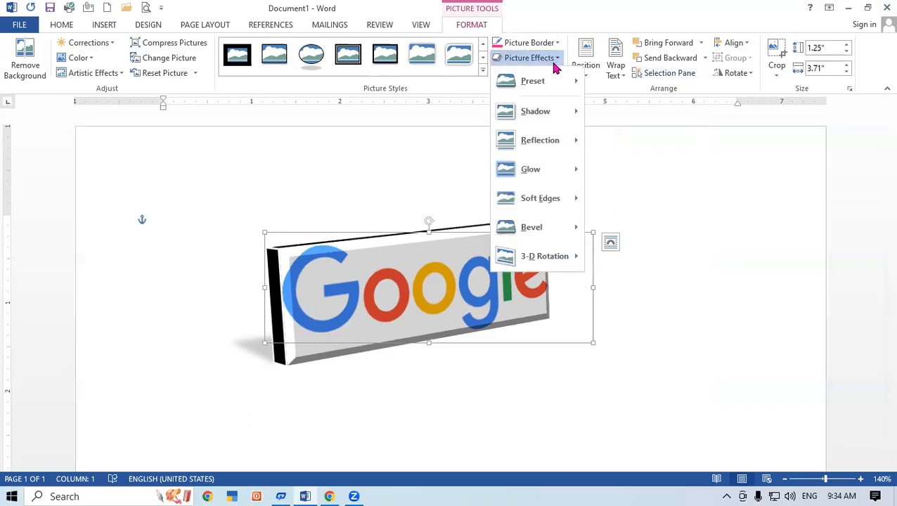
mouse_move(571, 111)
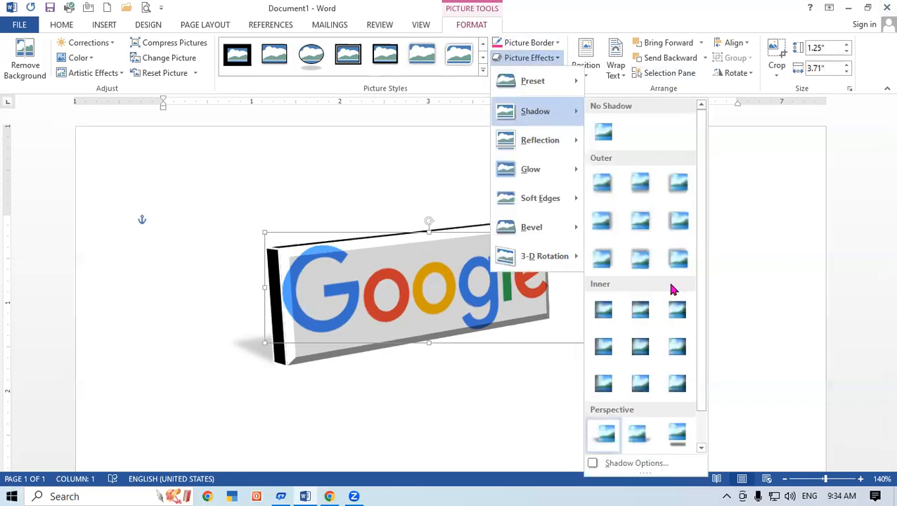
left_click(636, 463)
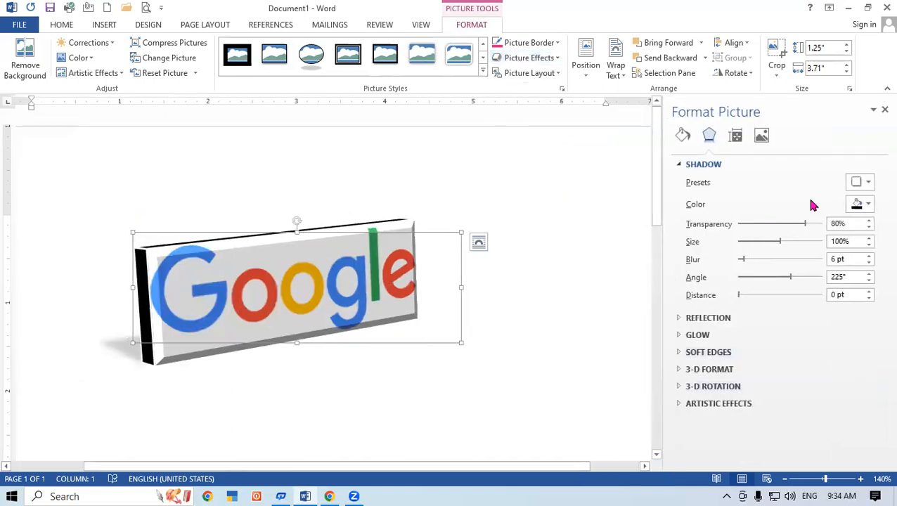
left_click(859, 204)
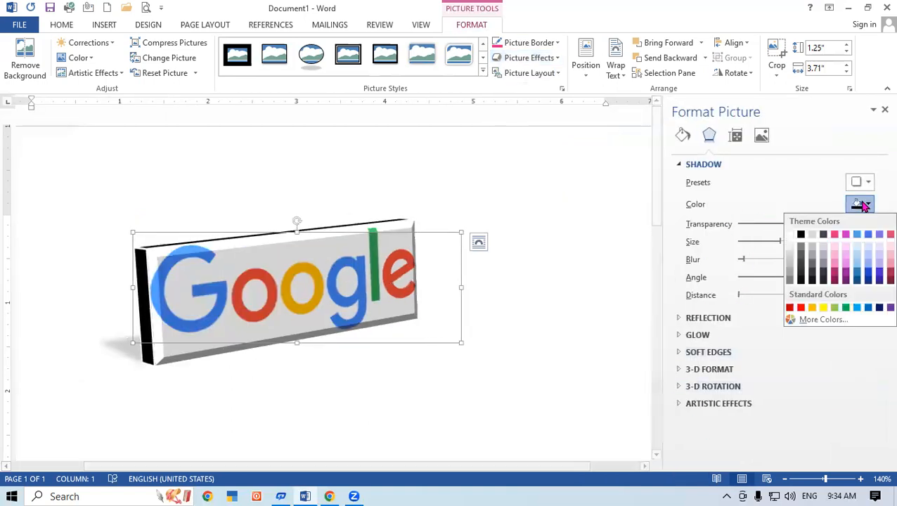
left_click(802, 308)
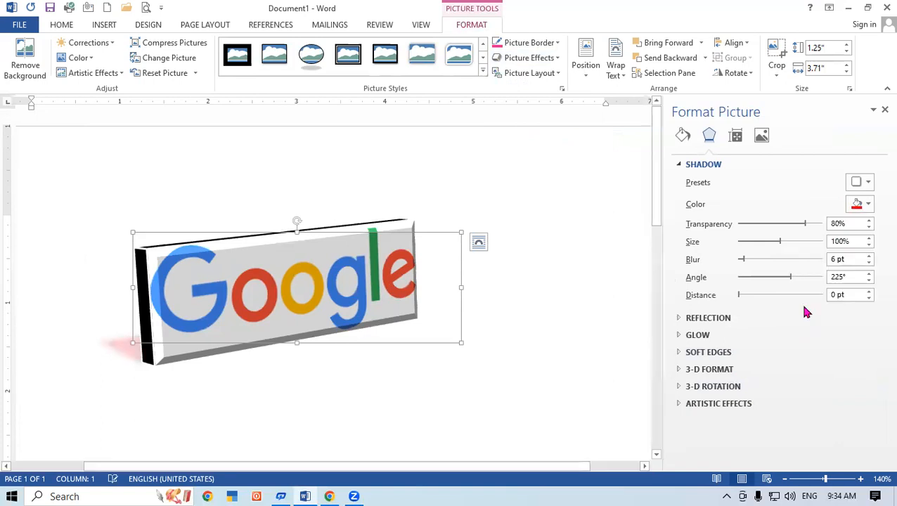
Change the picture's shadow color to green and back to Black, Text 1, and close the formatting pane.
left_click(854, 205)
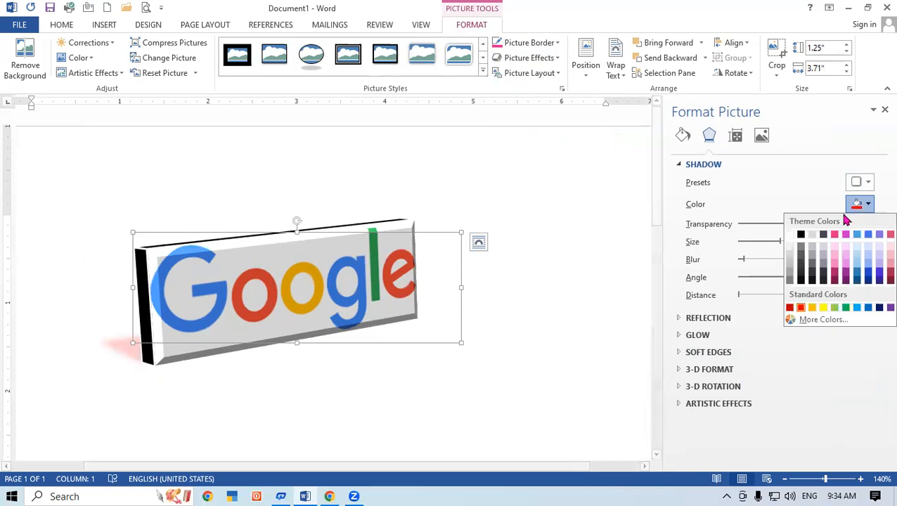
left_click(846, 308)
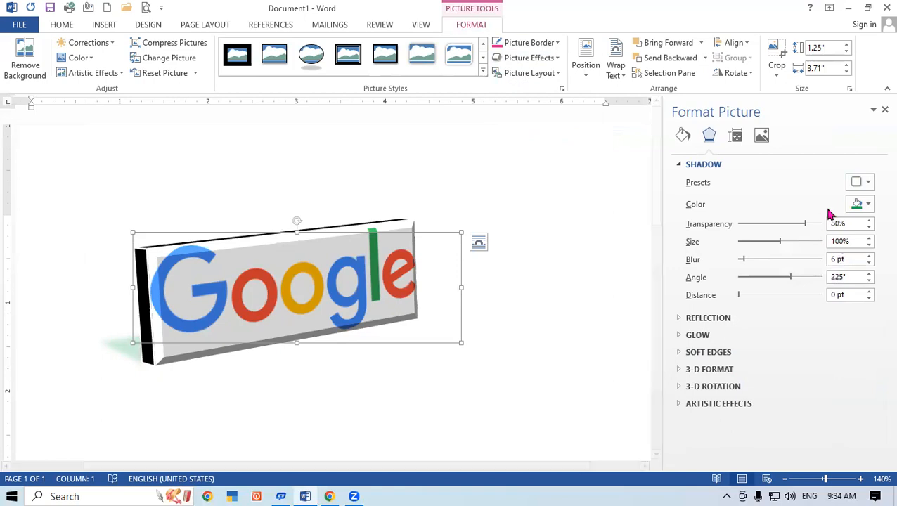
left_click(861, 204)
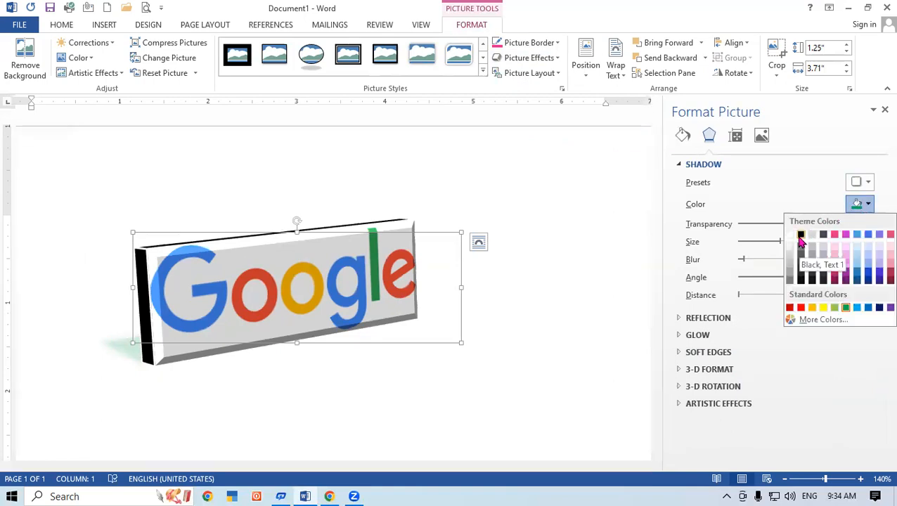
left_click(800, 236)
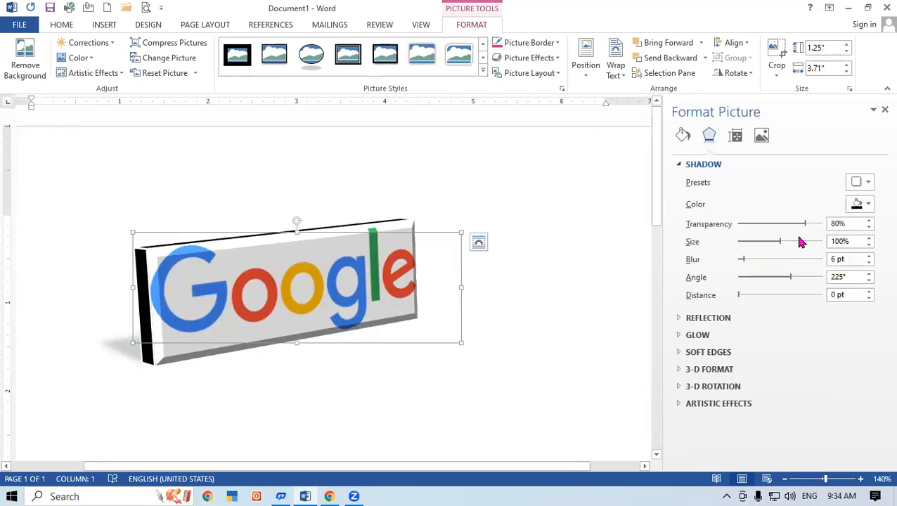
left_click(883, 108)
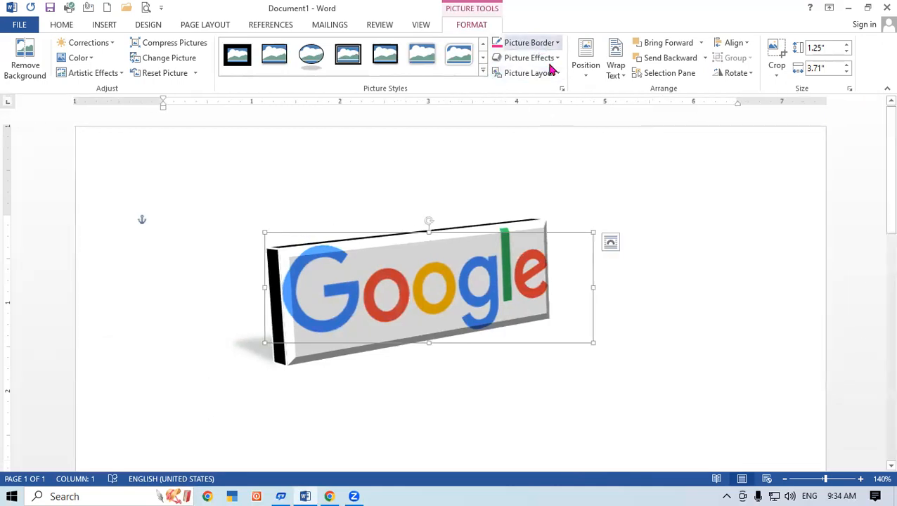
Apply the pink glow variation, first in the last row of variations, to the Google picture.
left_click(551, 60)
mouse_move(575, 144)
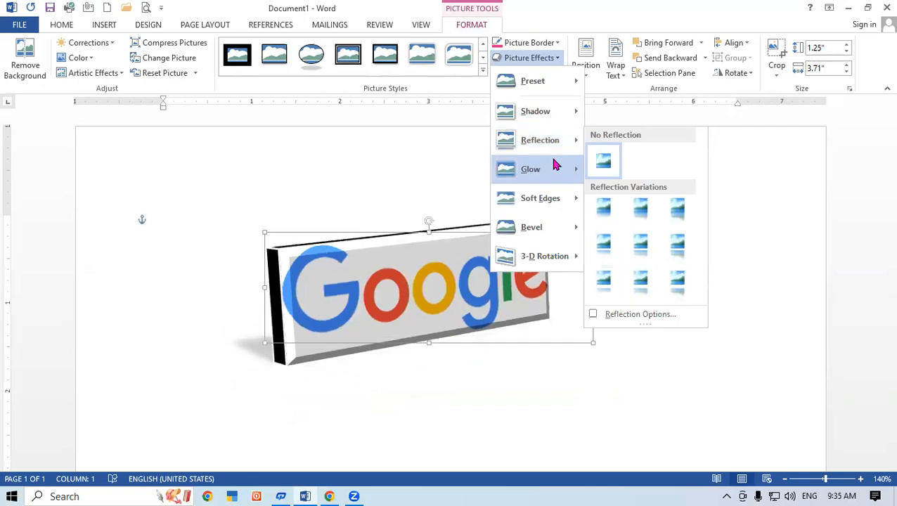
mouse_move(555, 164)
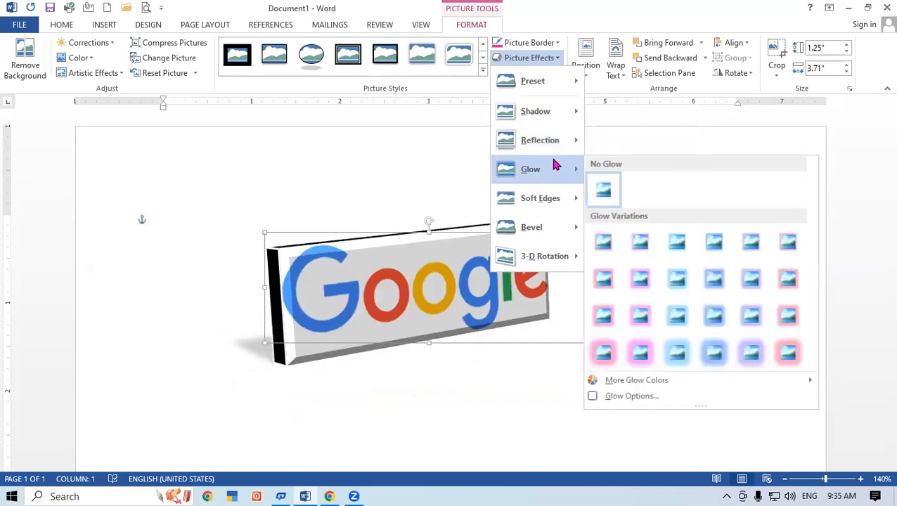
left_click(605, 361)
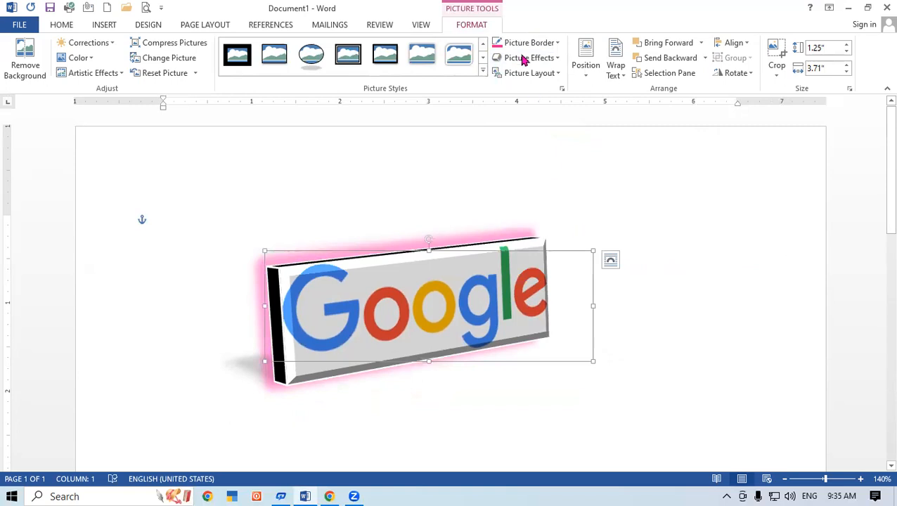
Change the Google picture's glow color to standard red.
left_click(555, 60)
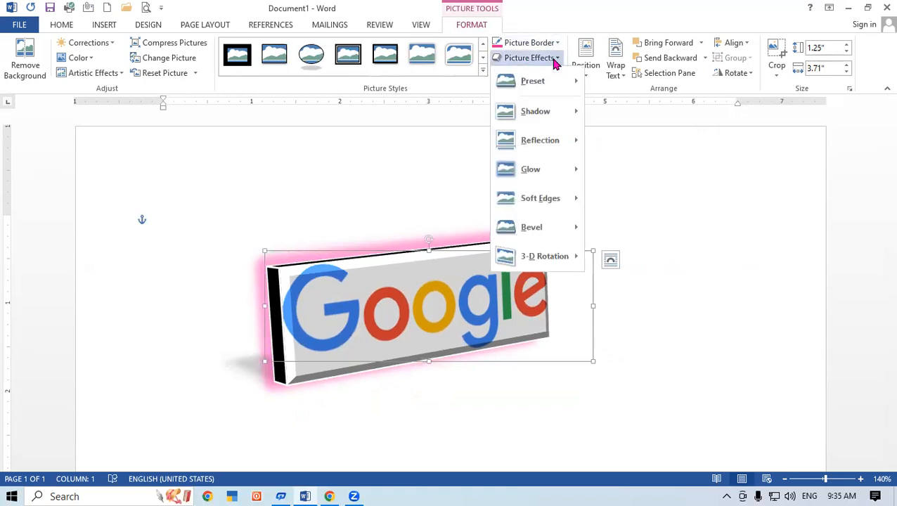
mouse_move(575, 177)
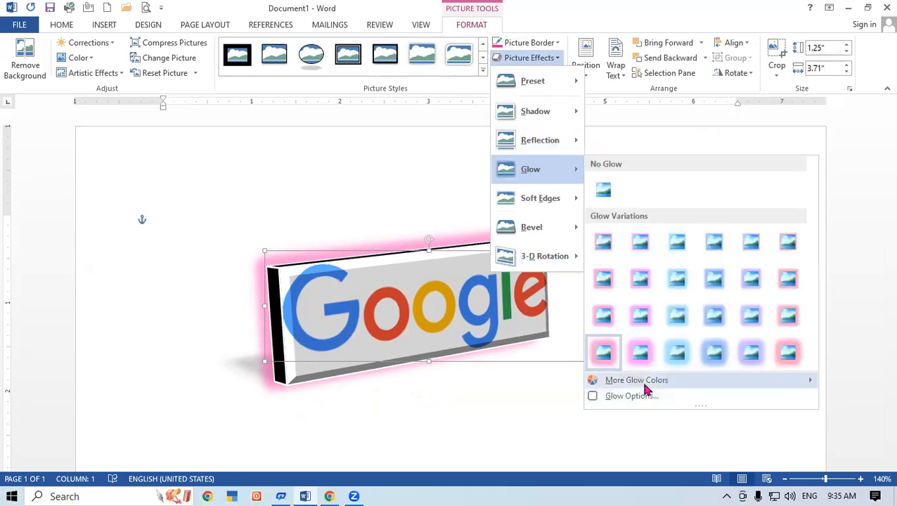
mouse_move(645, 389)
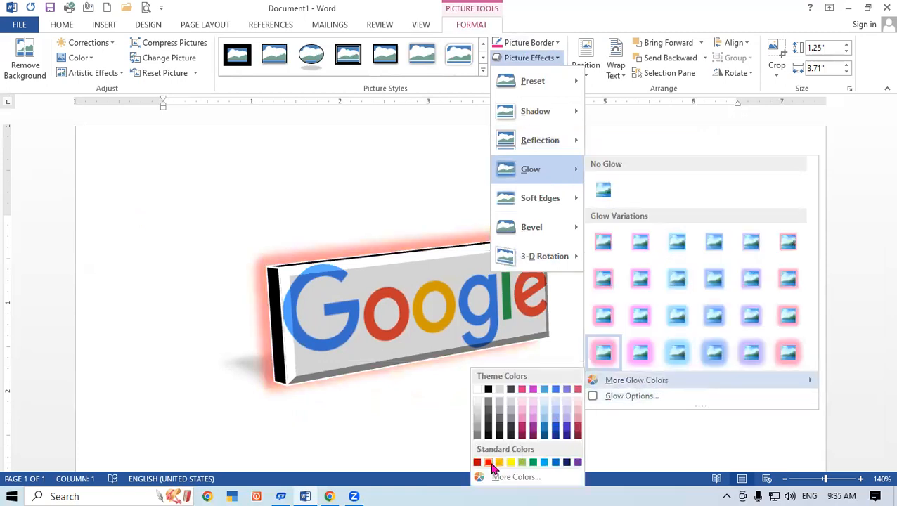
left_click(743, 264)
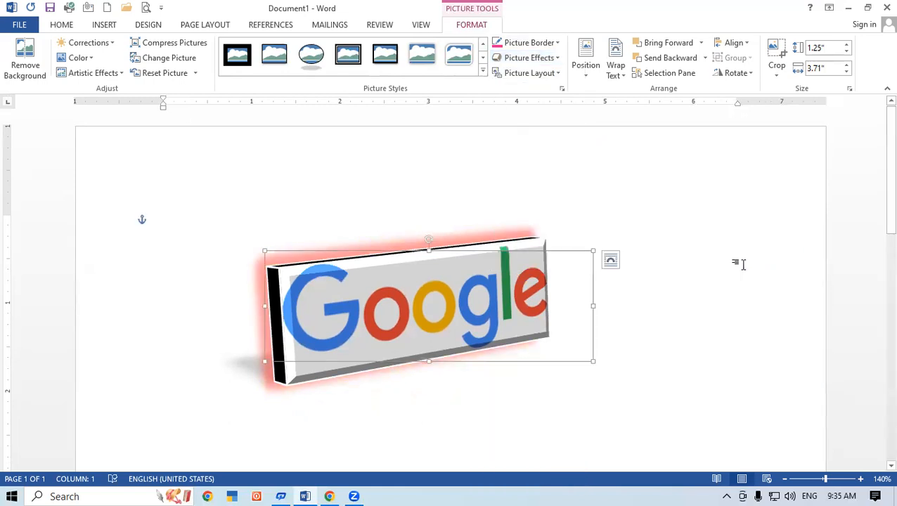
left_click(526, 50)
left_click(745, 243)
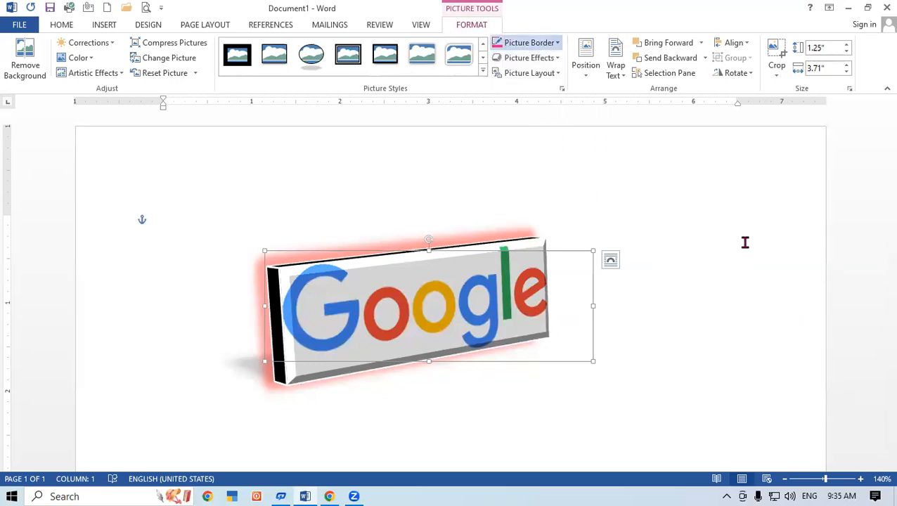
Try to apply the 50 Point soft edges effect to the Google picture.
left_click(554, 62)
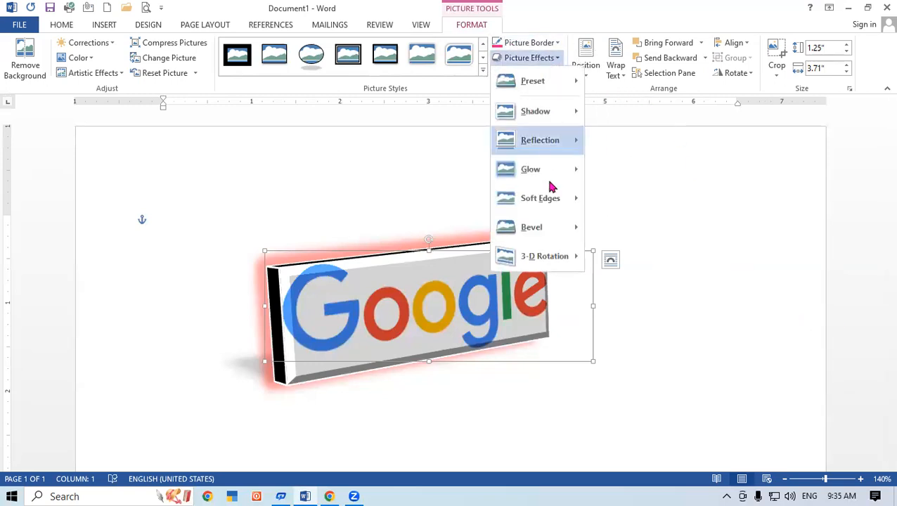
mouse_move(562, 202)
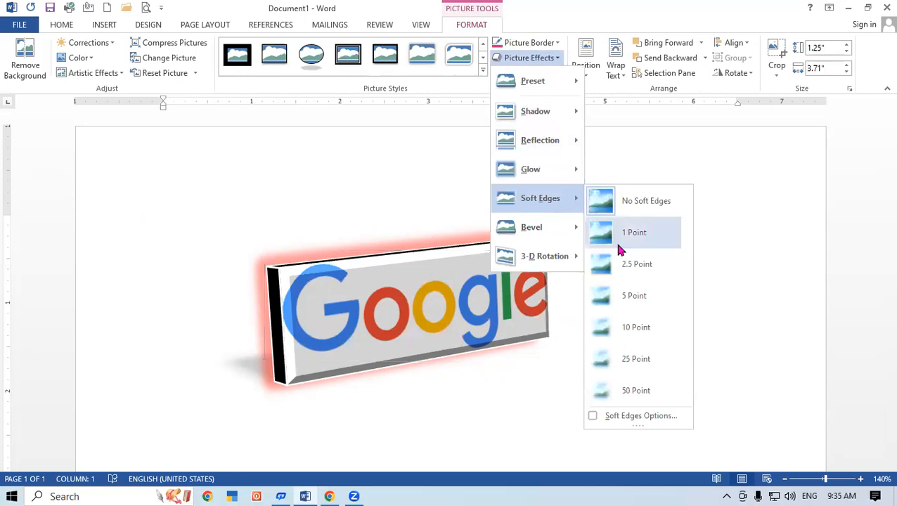
left_click(627, 392)
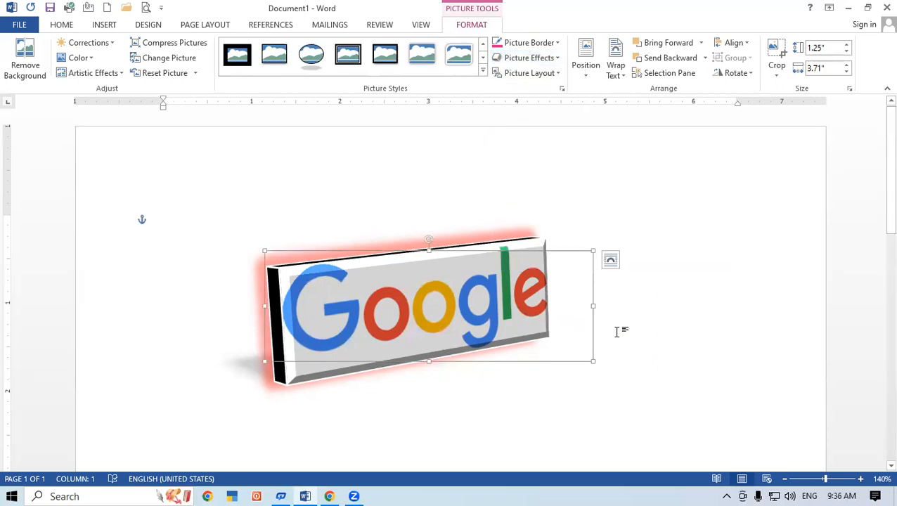
Apply the white beveled picture style with reflection, fifth in the last row of styles, and preview 50 Point soft edges on the picture.
left_click(483, 70)
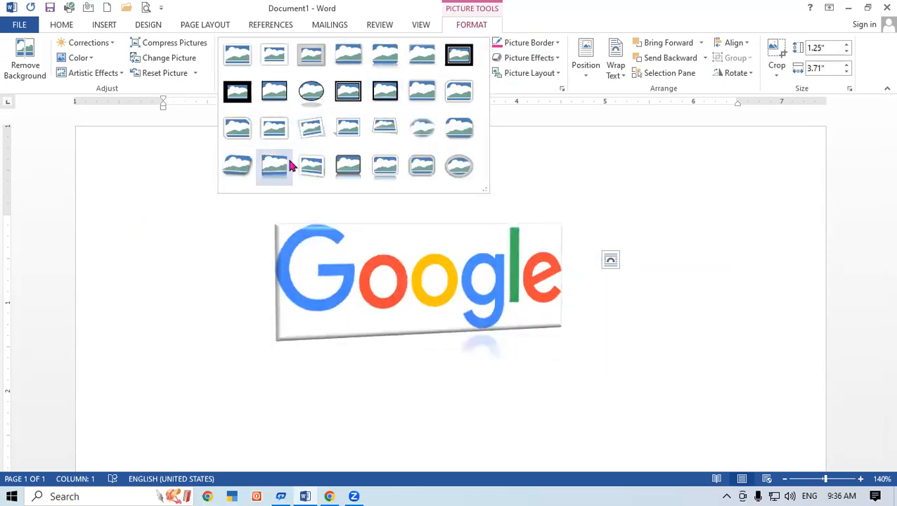
left_click(377, 167)
left_click(534, 57)
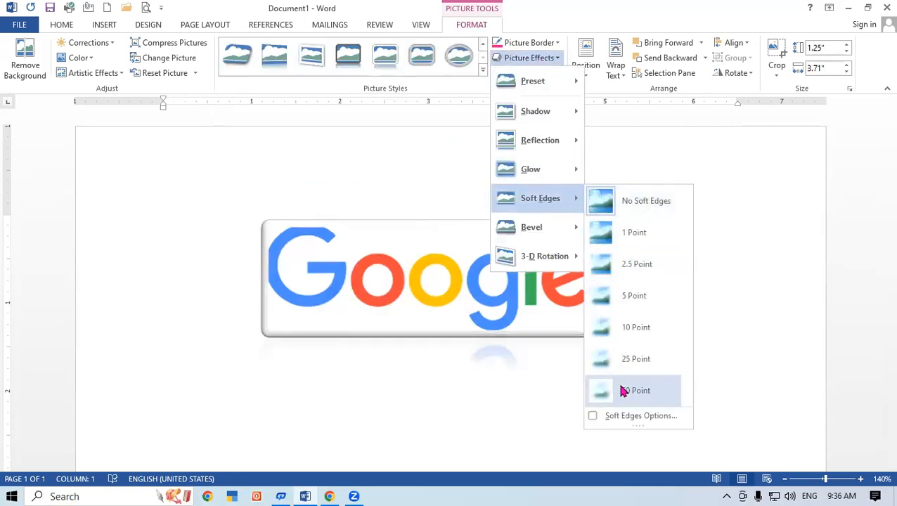
left_click(380, 170)
Apply the second Perspective shadow preset to the Google picture.
left_click(547, 61)
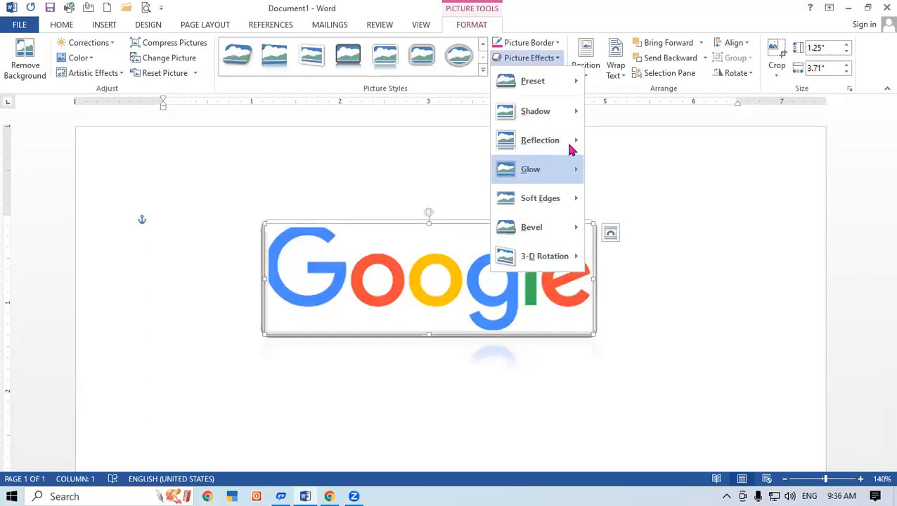
mouse_move(571, 148)
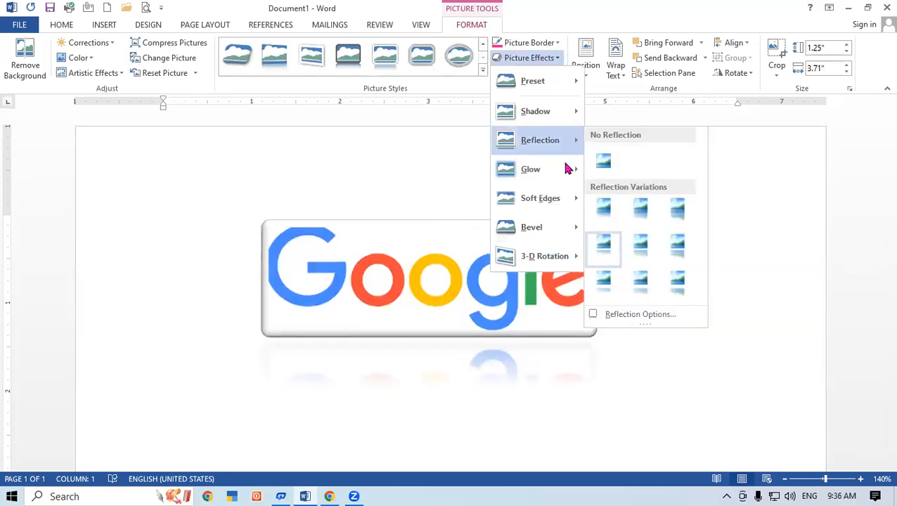
mouse_move(536, 91)
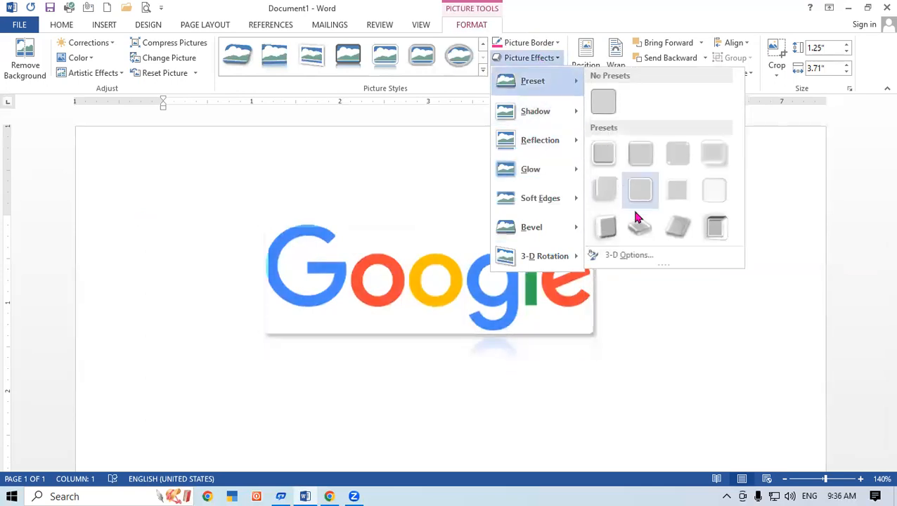
mouse_move(536, 114)
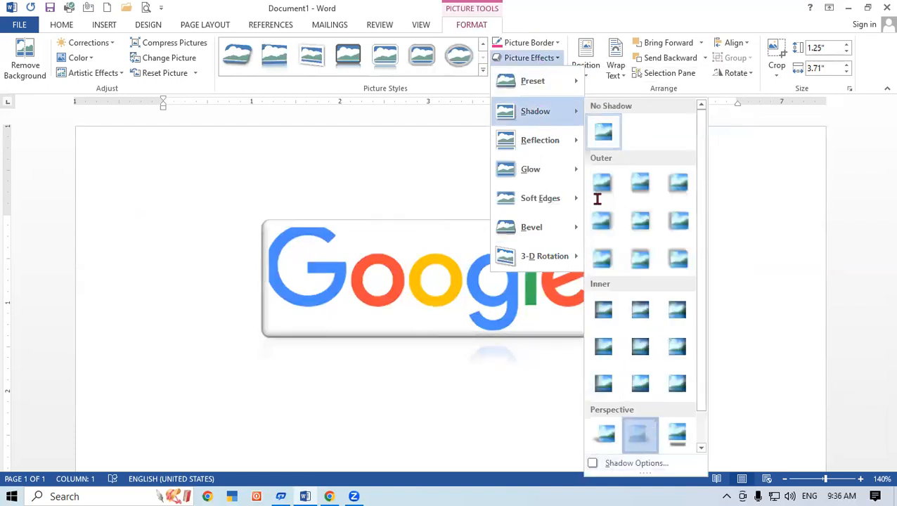
left_click(637, 436)
left_click(522, 60)
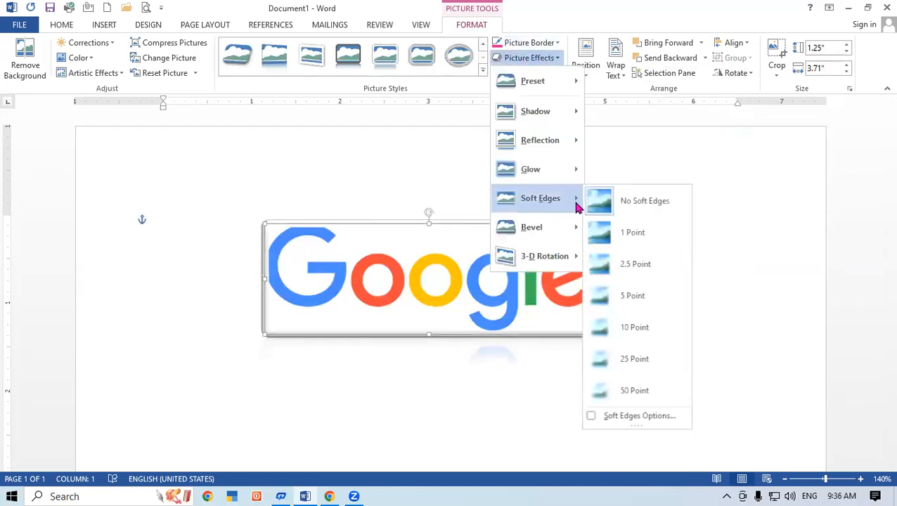
left_click(706, 280)
Reset the Google picture's formatting without resetting its size, and delete the picture from the document.
left_click(195, 73)
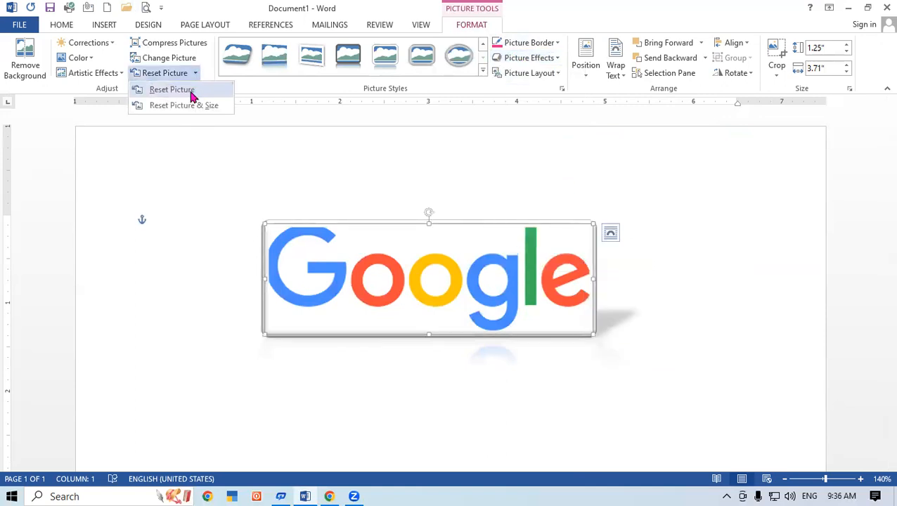
left_click(191, 90)
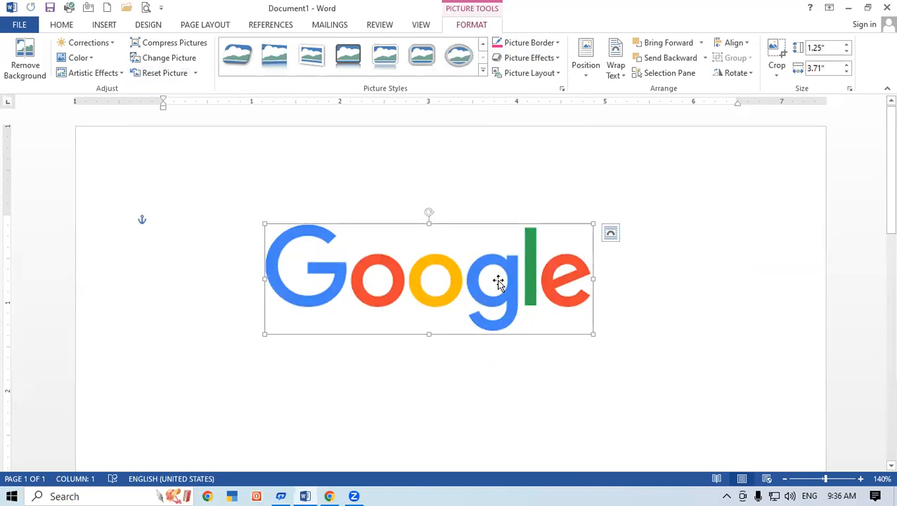
key("Delete")
Insert the git logo picture named download from the Desktop folder and place it near the middle of the page's upper area.
left_click(105, 25)
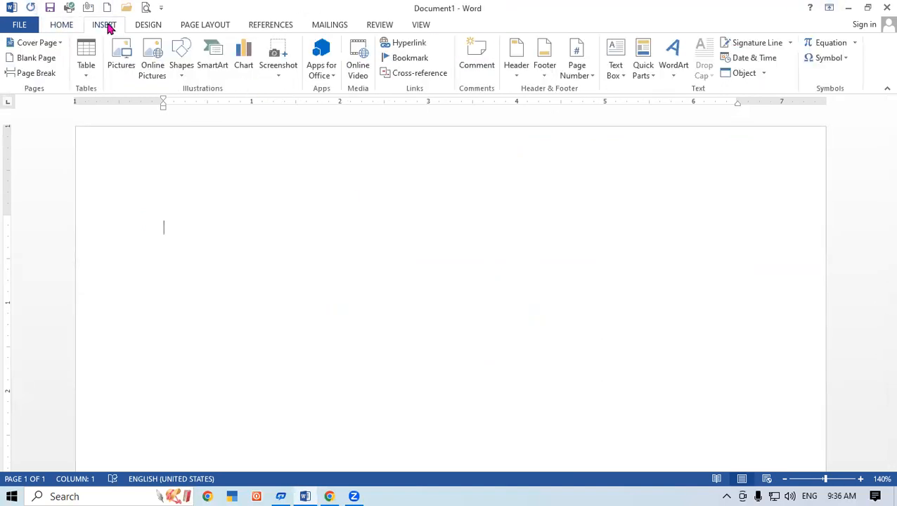
left_click(121, 69)
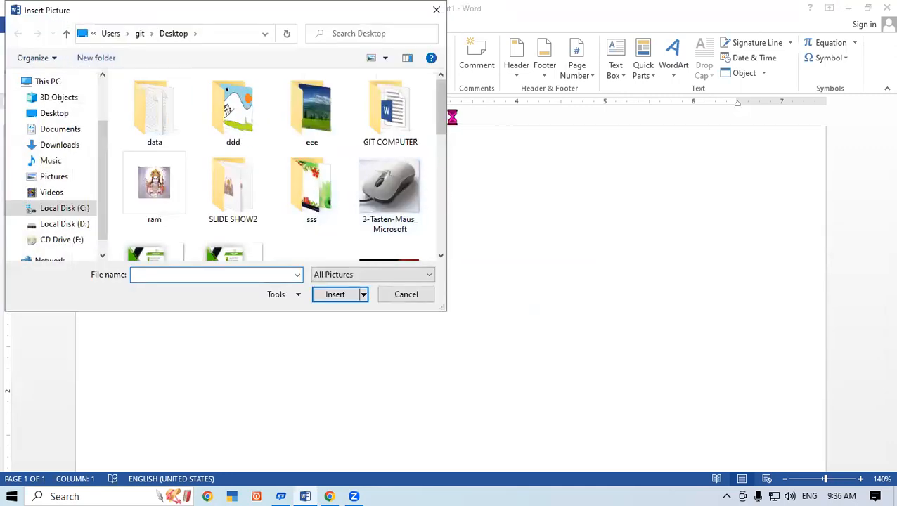
left_click_drag(443, 114, 444, 176)
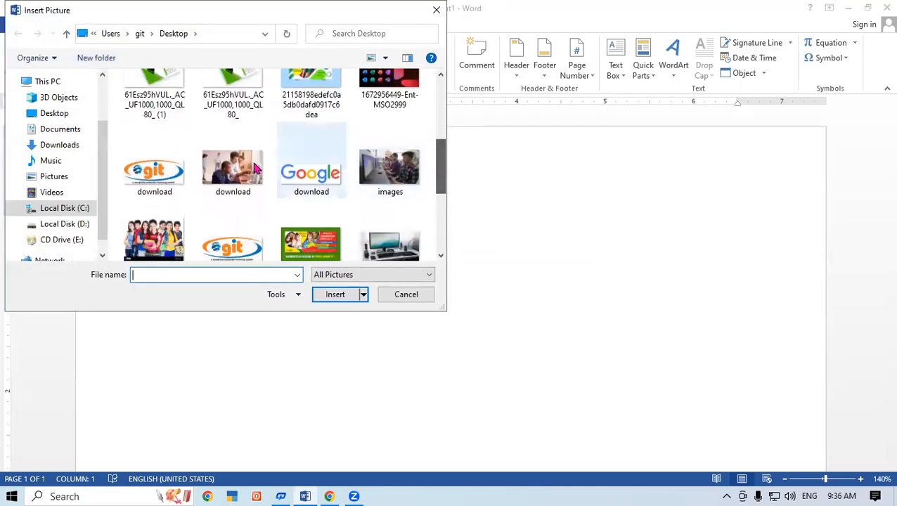
left_click(177, 172)
left_click(362, 294)
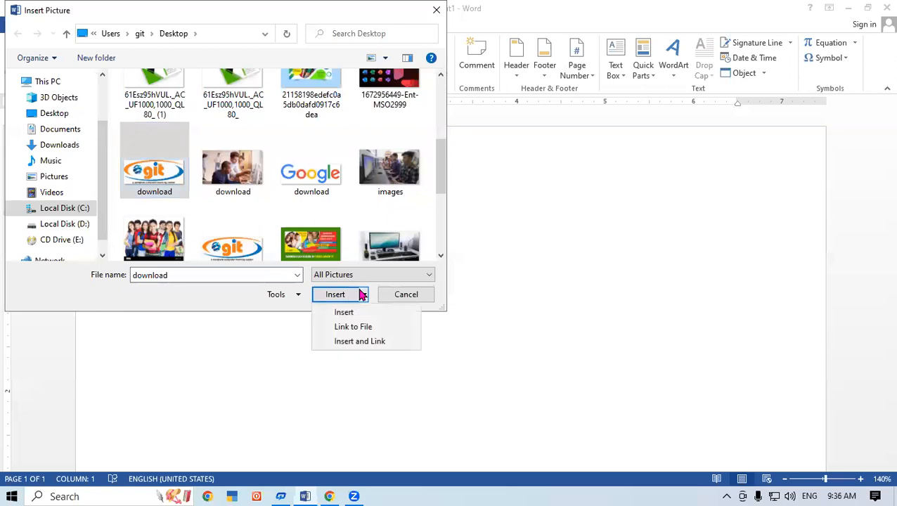
left_click(342, 297)
left_click_drag(456, 310, 575, 238)
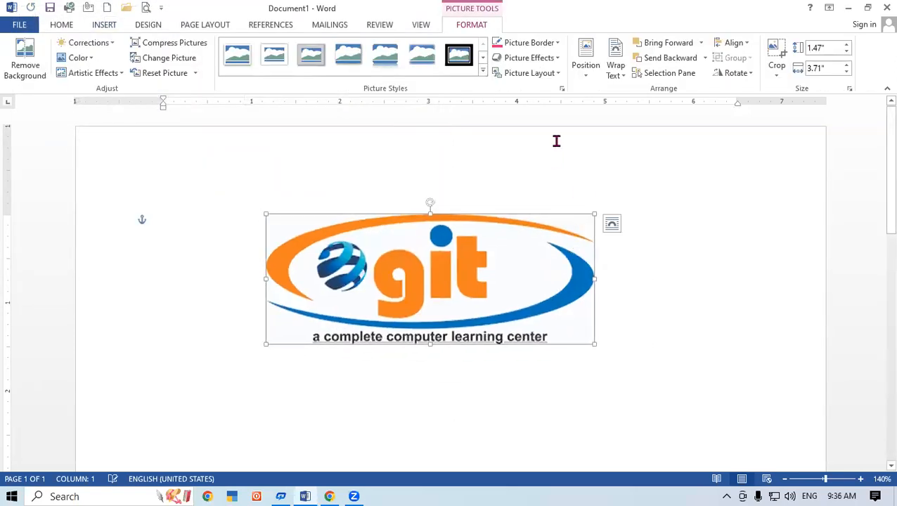
Apply the pink glow variation in the third row, first column, to the git logo.
left_click(550, 58)
mouse_move(551, 176)
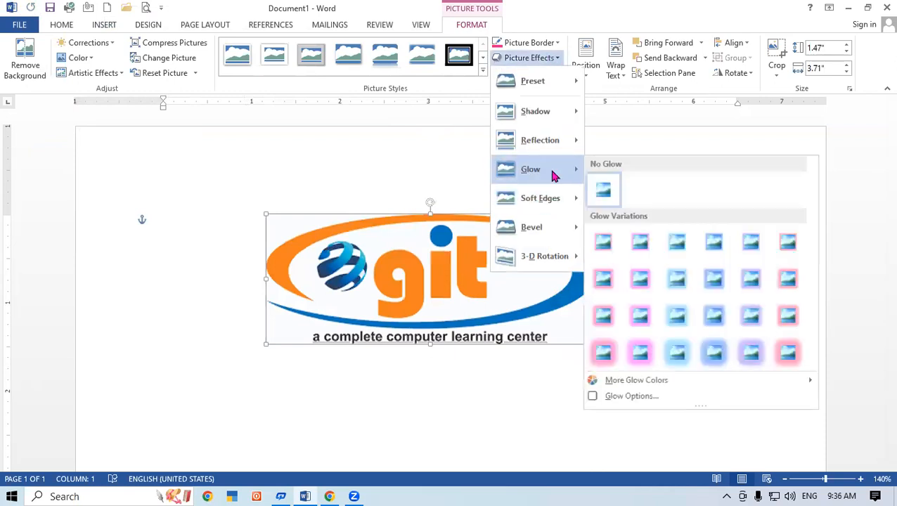
left_click(606, 316)
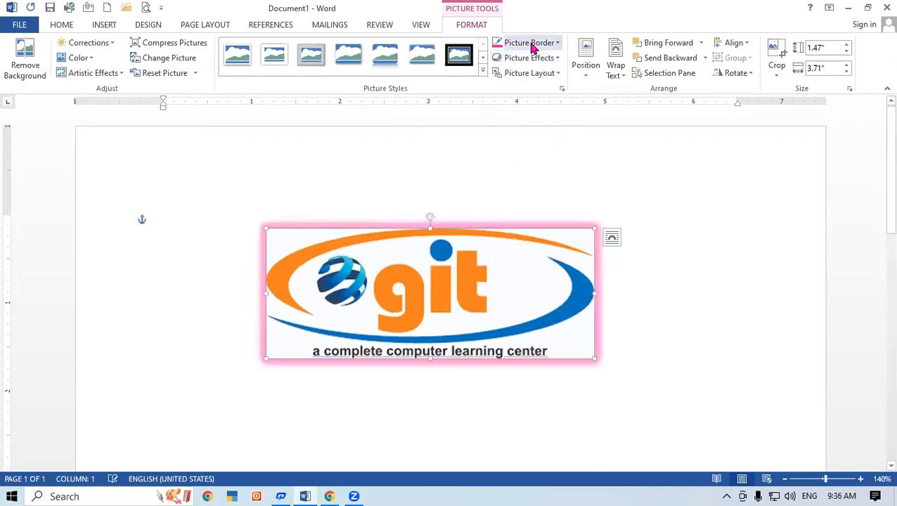
Preview the Soft Edges, Bevel and 3-D Rotation effects on the git logo and look through the Picture Layout choices.
left_click(532, 58)
mouse_move(554, 204)
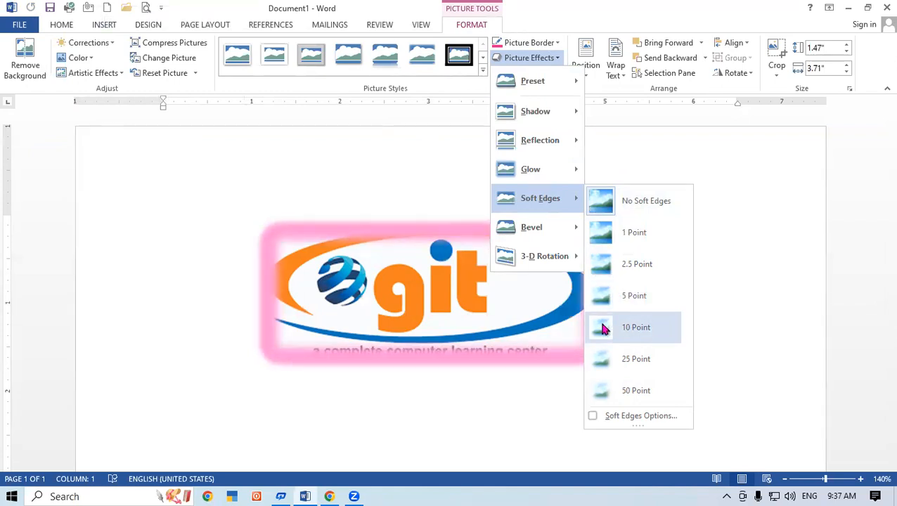
mouse_move(557, 232)
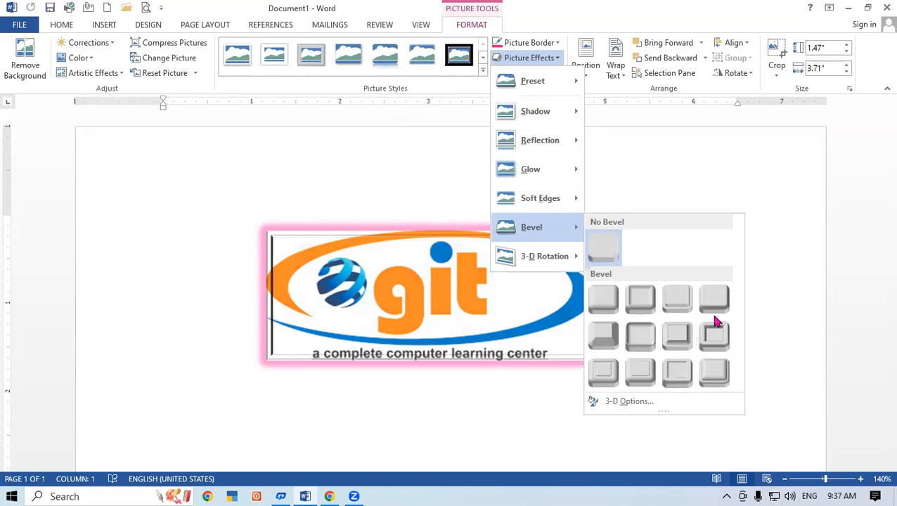
mouse_move(573, 267)
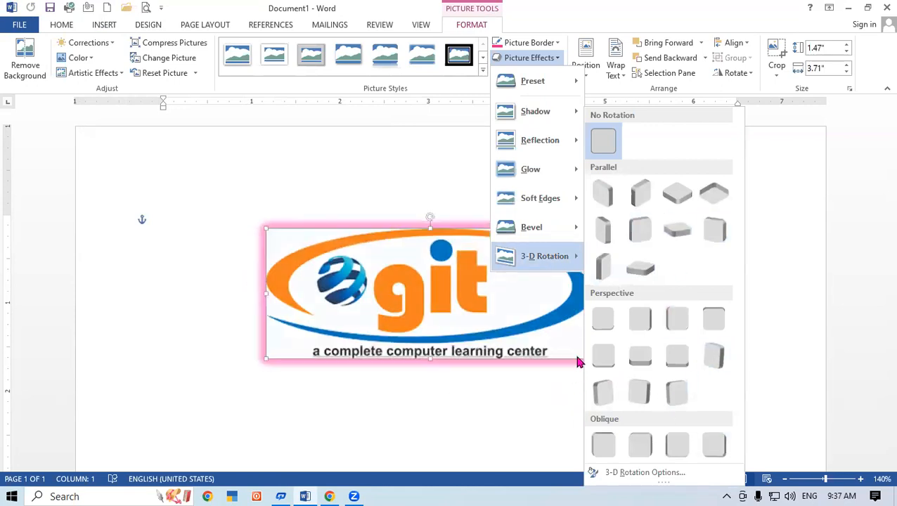
left_click(360, 156)
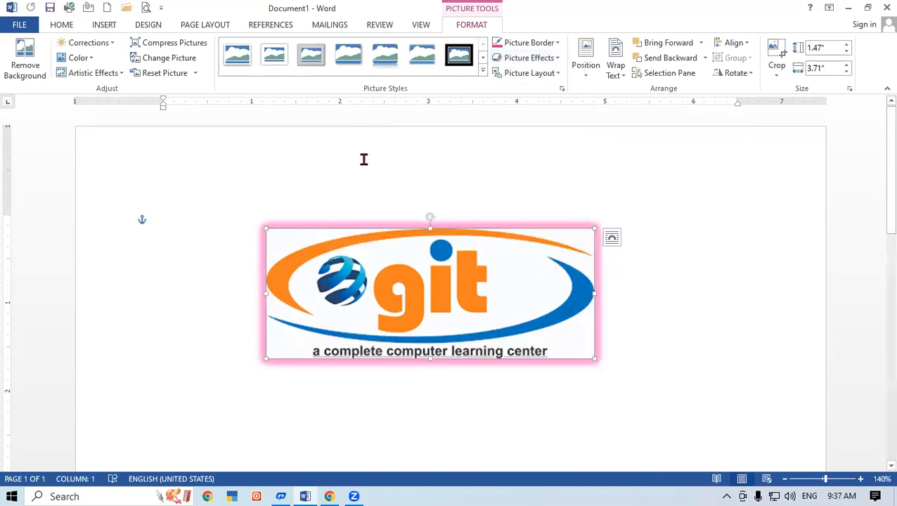
left_click(539, 73)
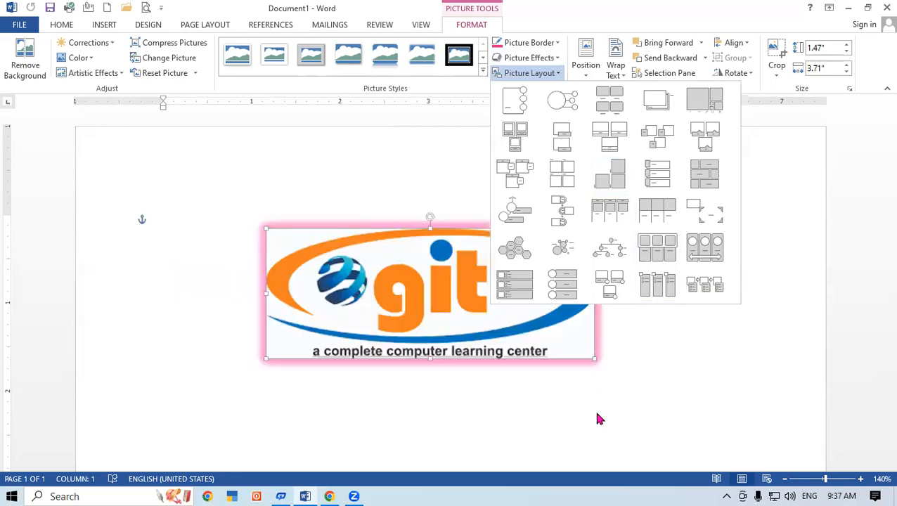
left_click(596, 419)
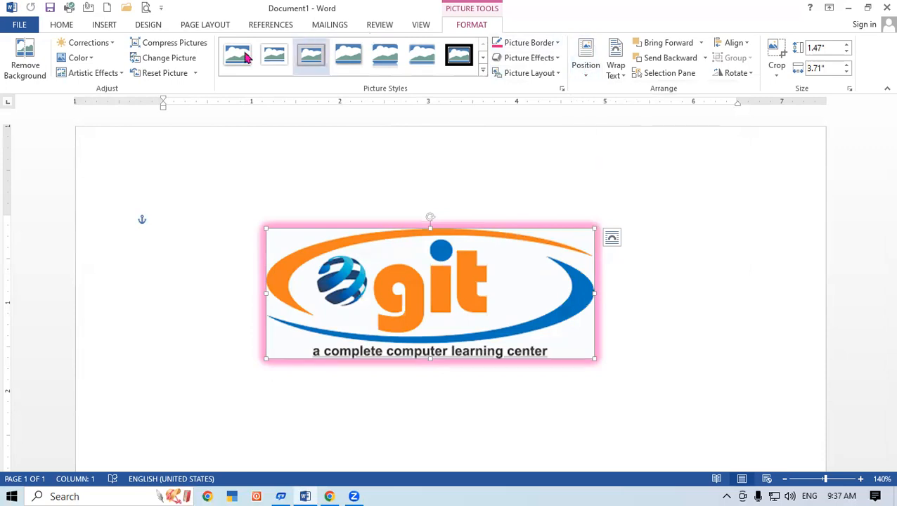
Reset the git logo's formatting without resetting its size.
left_click(194, 73)
left_click(215, 95)
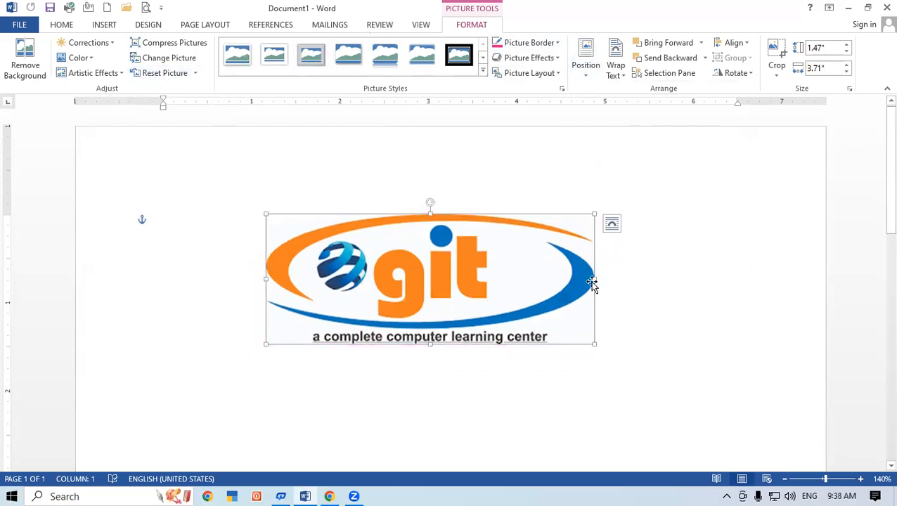
Shrink the git logo to about 2.15" wide and 1.09" high and move it to the right half of the page.
left_click_drag(594, 279, 574, 279)
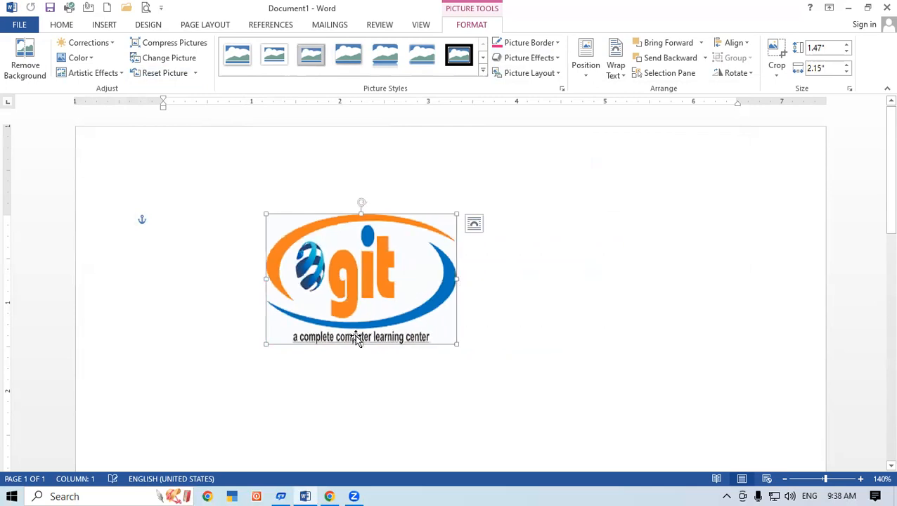
left_click_drag(361, 343, 370, 310)
left_click_drag(374, 271, 576, 259)
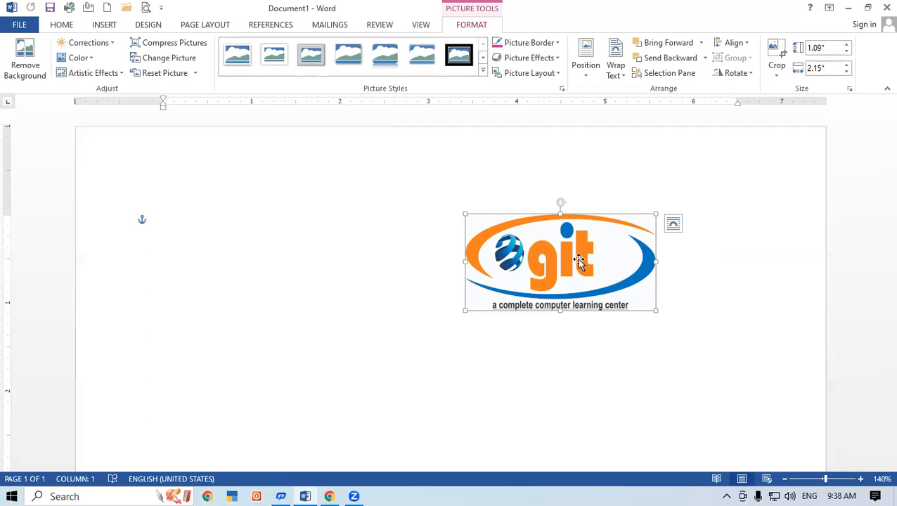
Fill the document with sample paragraphs from its first line using =rand().
left_click(145, 221)
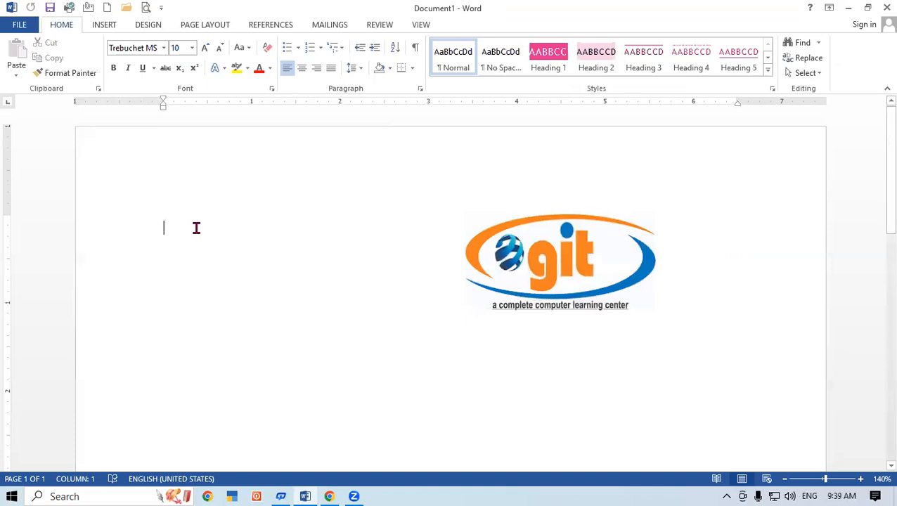
type("=")
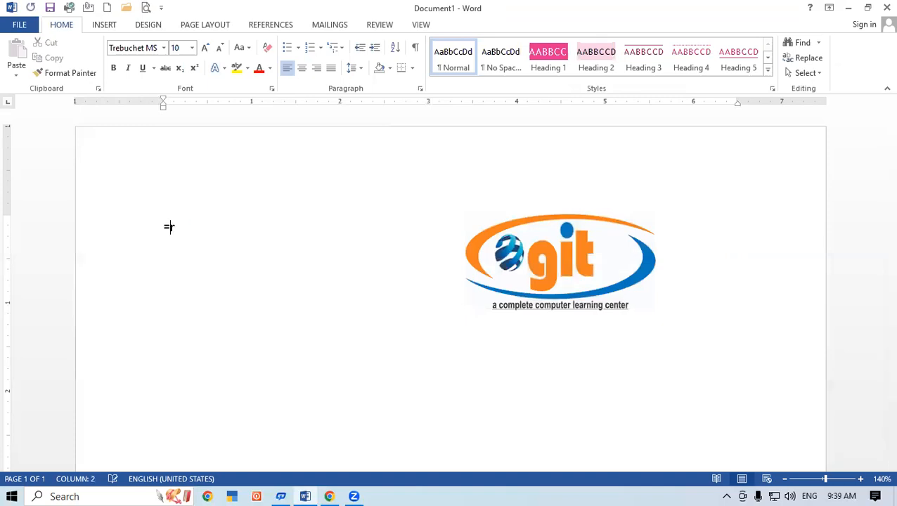
type("rand()")
key("Return")
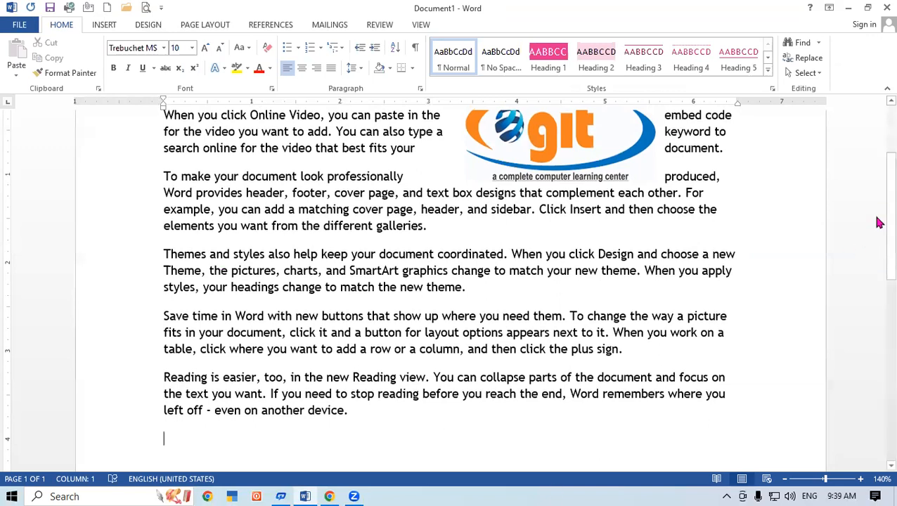
Add the title INTRODUCTION OF COMPUTER on a new line above the first paragraph.
left_click_drag(876, 208, 879, 113)
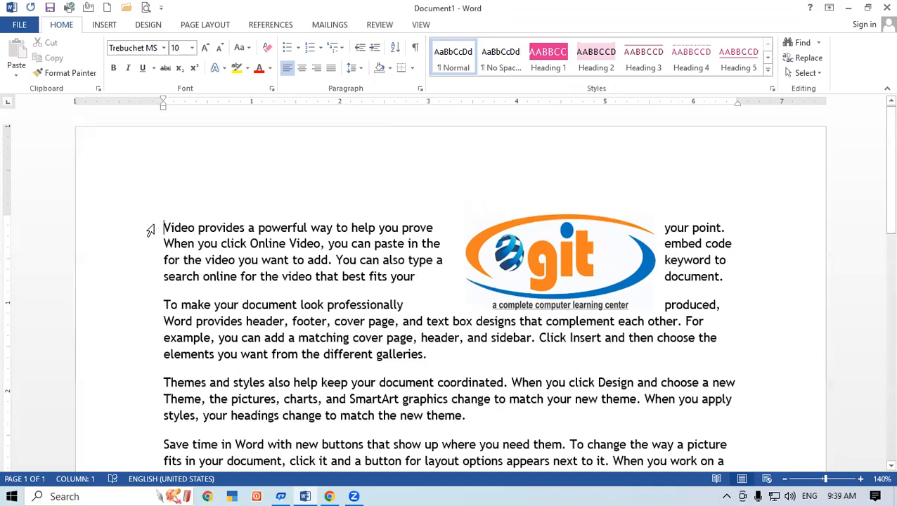
key("Return")
left_click(176, 232)
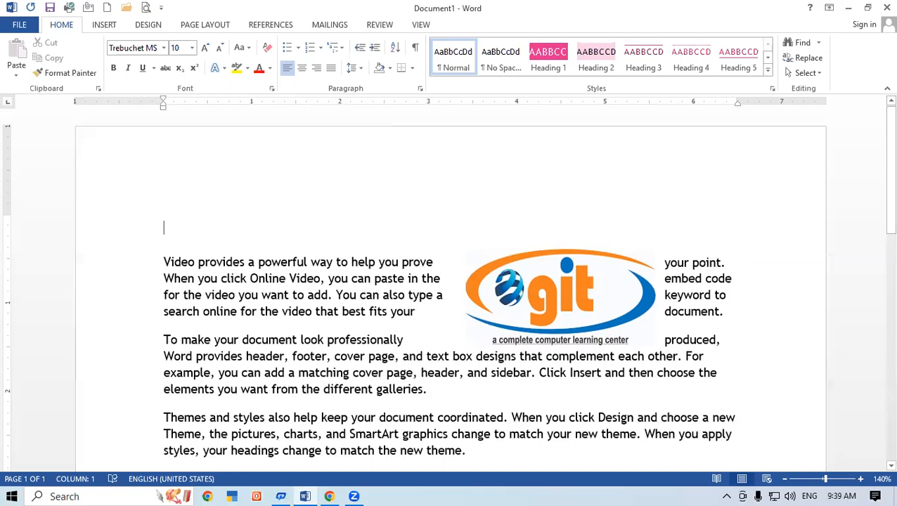
type("INTROD")
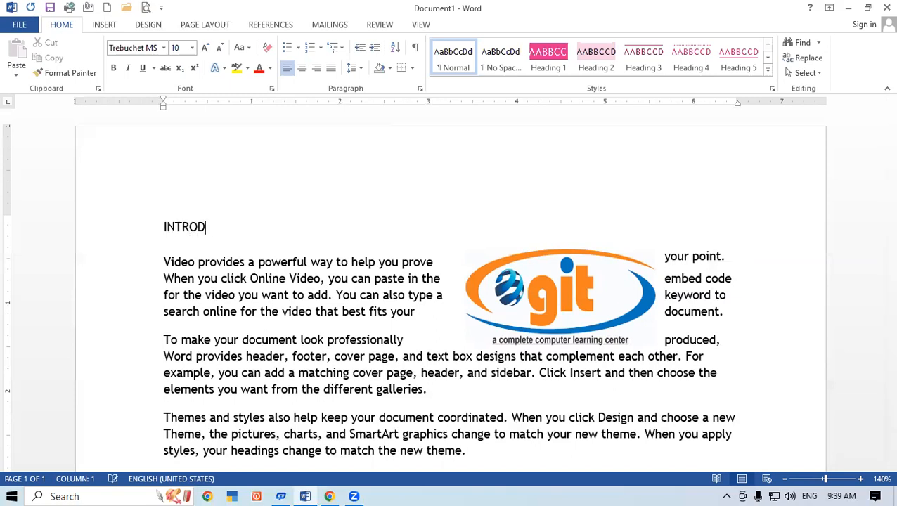
type("UCTION OF COMPUTER")
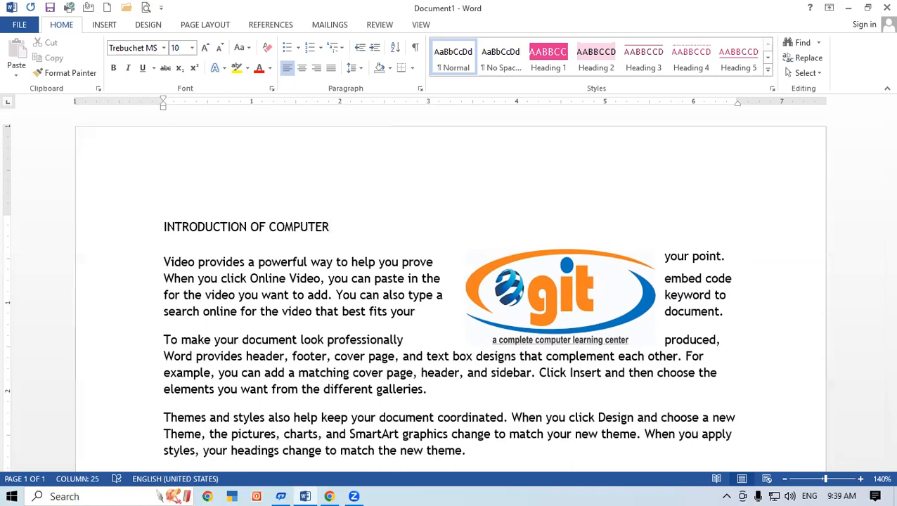
Select the whole title line and enlarge its font size to 16.
key("shift+Left")
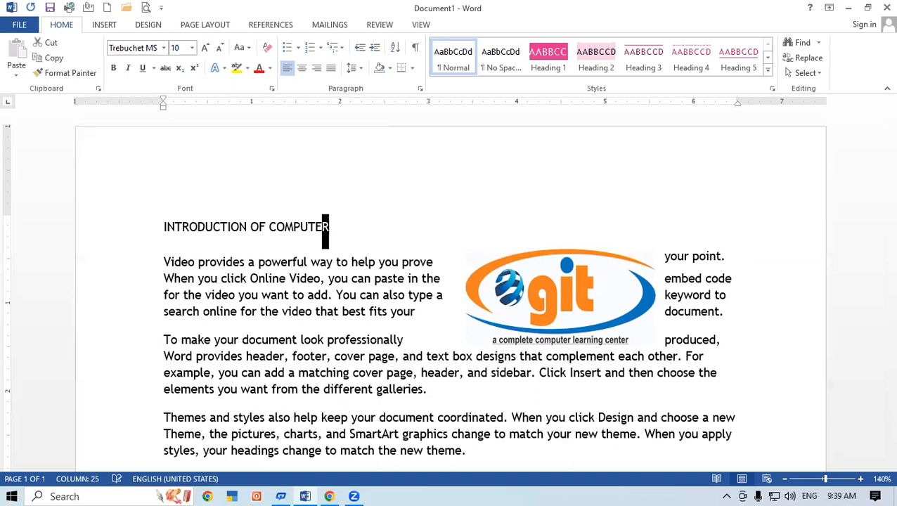
key("shift+Left")
key("shift+Left")
key("shift+Left")
key("shift+Left")
key("shift+Left")
key("shift+Left")
key("shift+Left")
key("shift+Left")
key("shift+Left")
key("shift+Left")
key("shift+Left")
key("shift+Left")
key("shift+Left")
key("shift+Left")
key("shift+Left")
key("shift+Left")
key("shift+Left")
key("shift+Left")
key("shift+Left")
key("shift+Left")
key("shift+Left")
key("ctrl+shift+period")
key("ctrl+shift+period")
key("ctrl+shift+period")
key("ctrl+shift+period")
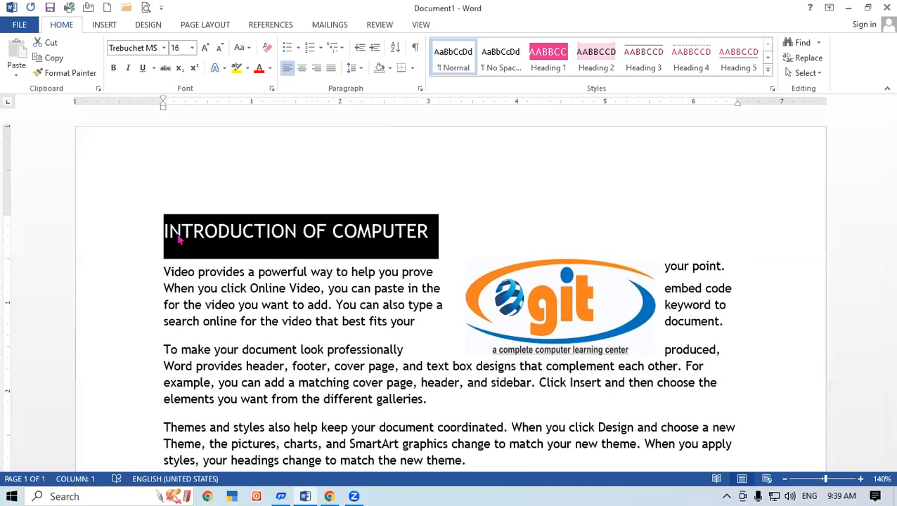
Make the title bold, underlined and red.
key("ctrl+b")
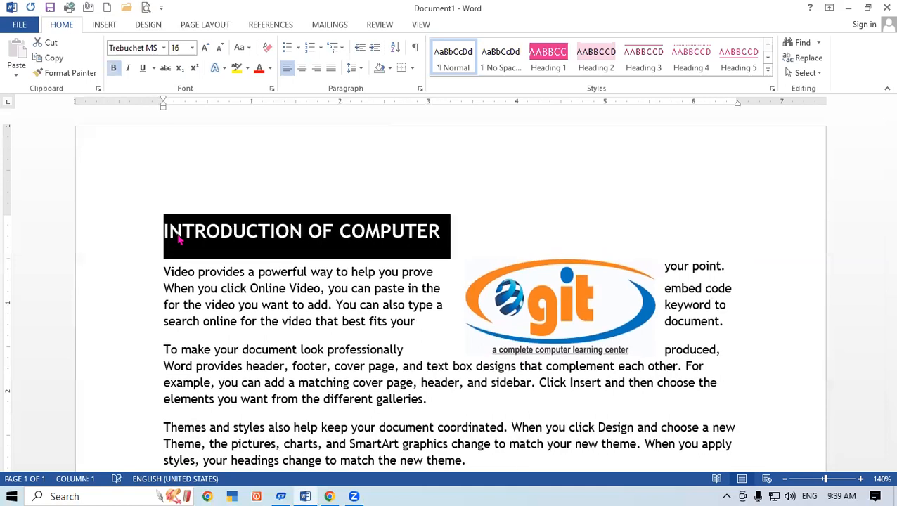
key("ctrl+u")
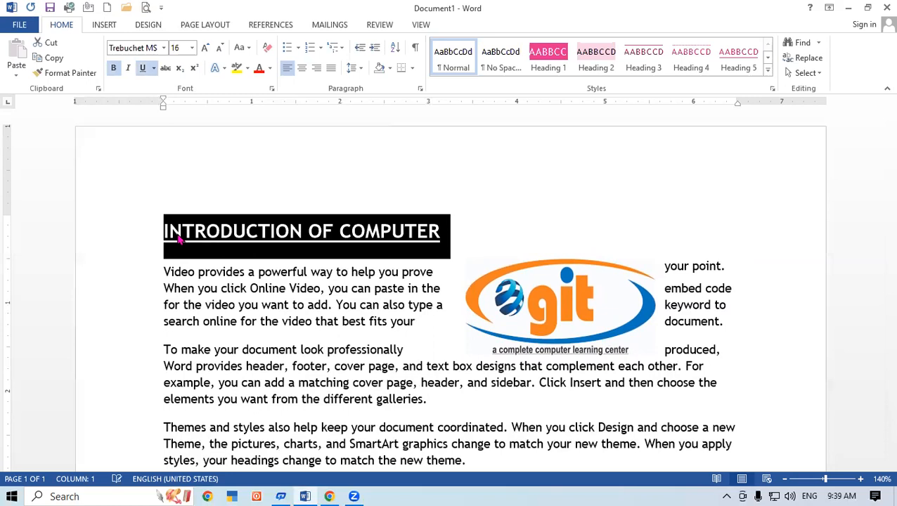
left_click(258, 70)
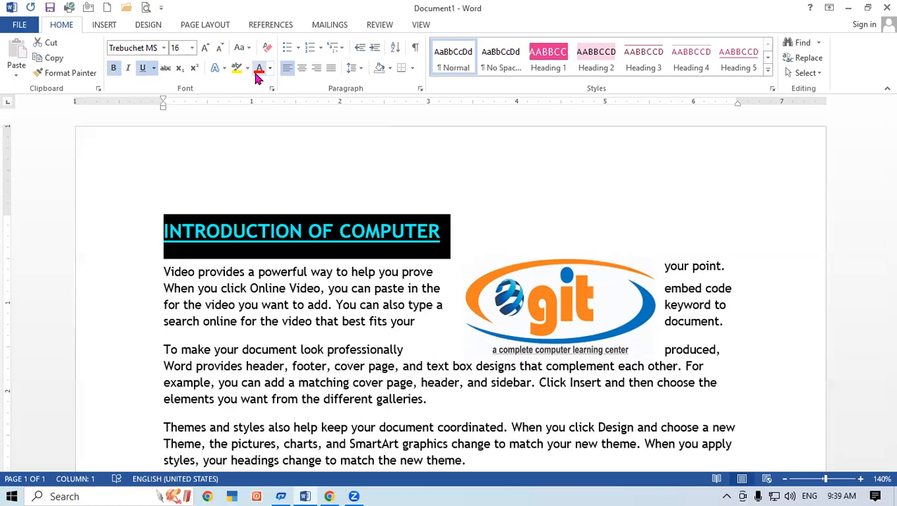
left_click(307, 303)
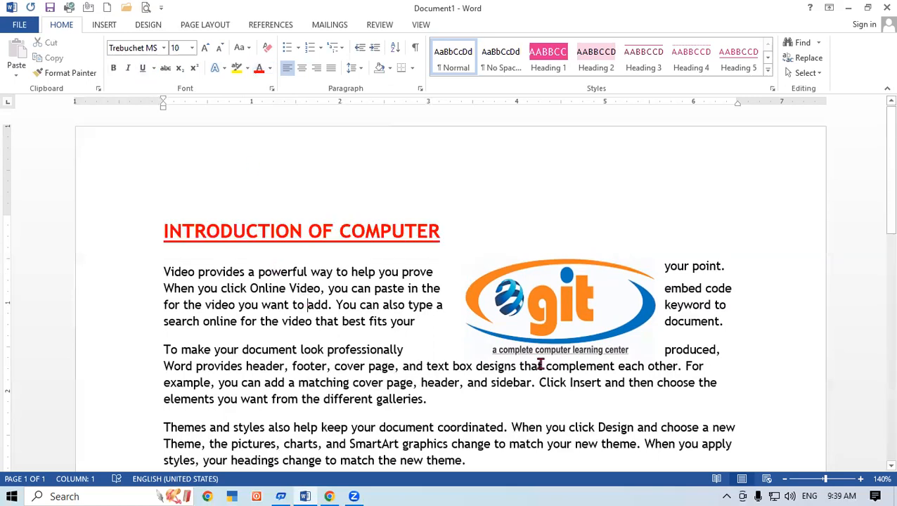
Position the git logo at the middle left of the page with text wrapping.
left_click(557, 294)
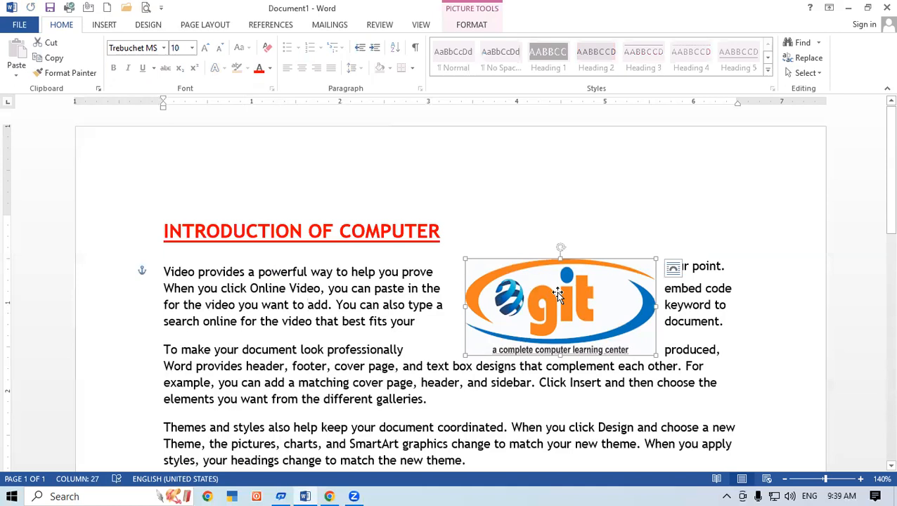
left_click(484, 31)
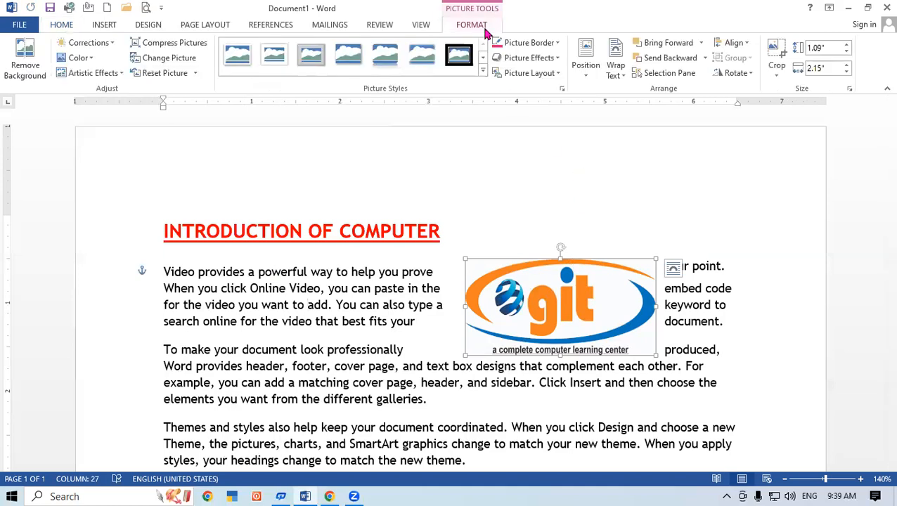
left_click(593, 74)
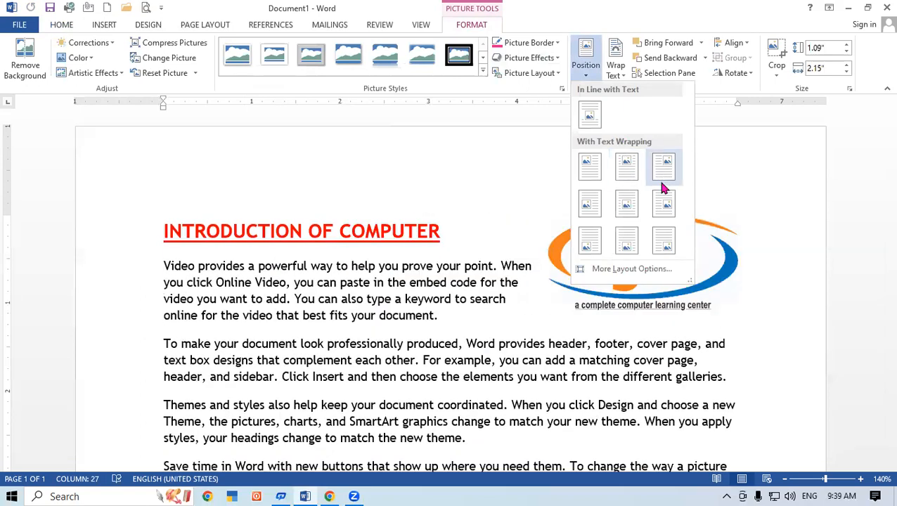
left_click(589, 206)
scroll(877, 246, "down", 3)
scroll(877, 274, "down", 3)
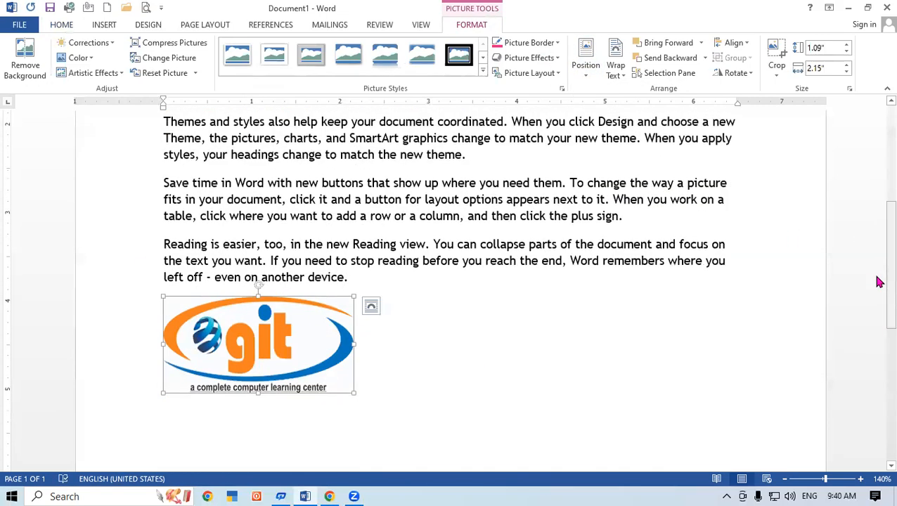
Position the git logo at the top center of the page with text wrapping.
left_click(586, 65)
left_click(627, 164)
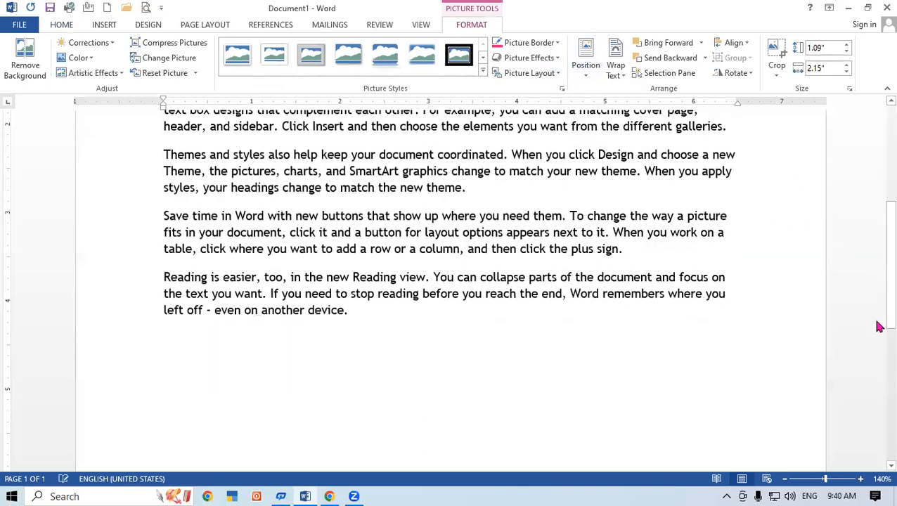
scroll(877, 281, "up", 4)
scroll(878, 208, "up", 2)
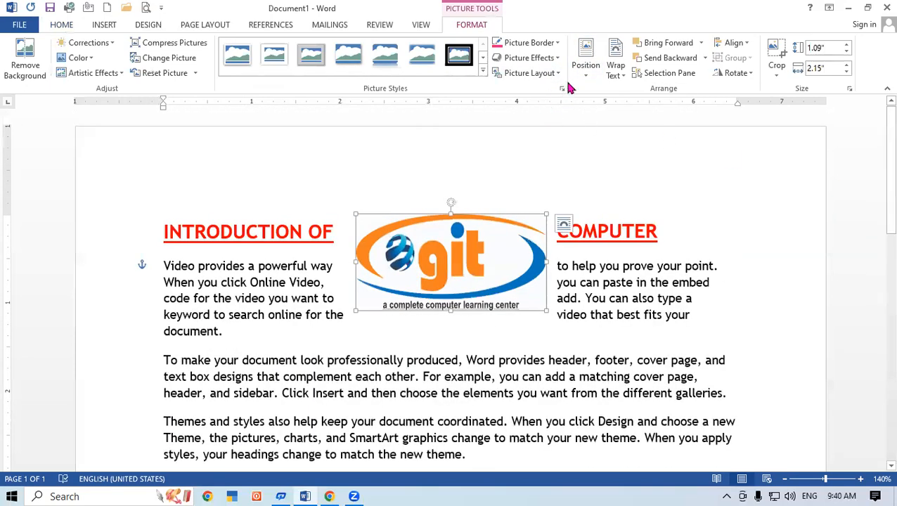
Position the git logo at the top right of the page with text wrapping, then delete it from the document.
left_click(585, 60)
left_click(666, 166)
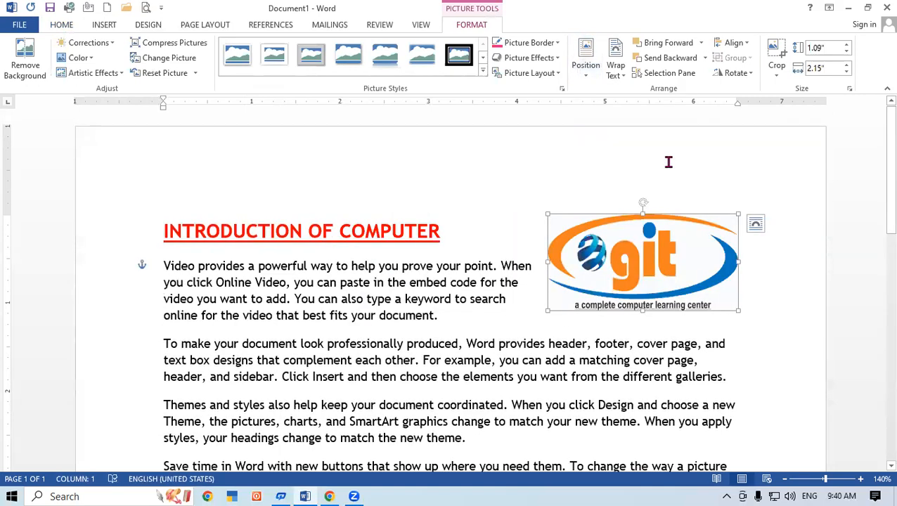
key("Delete")
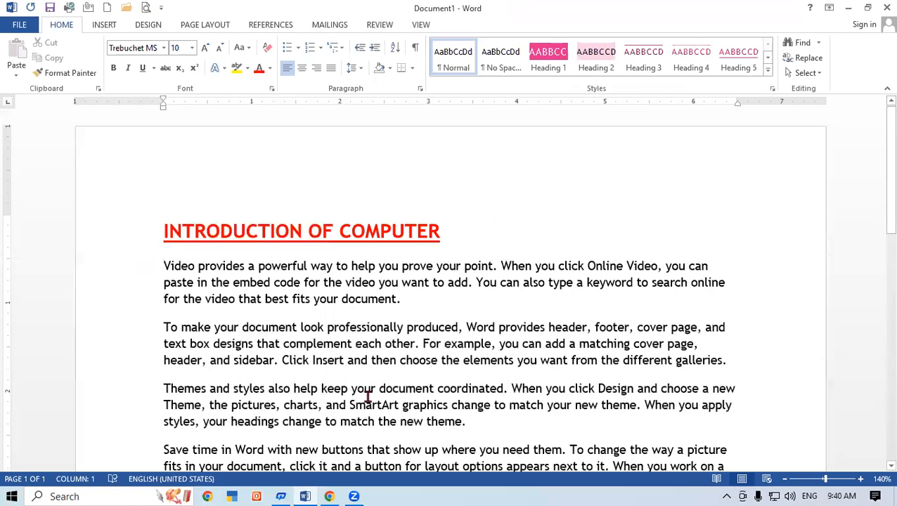
left_click(329, 496)
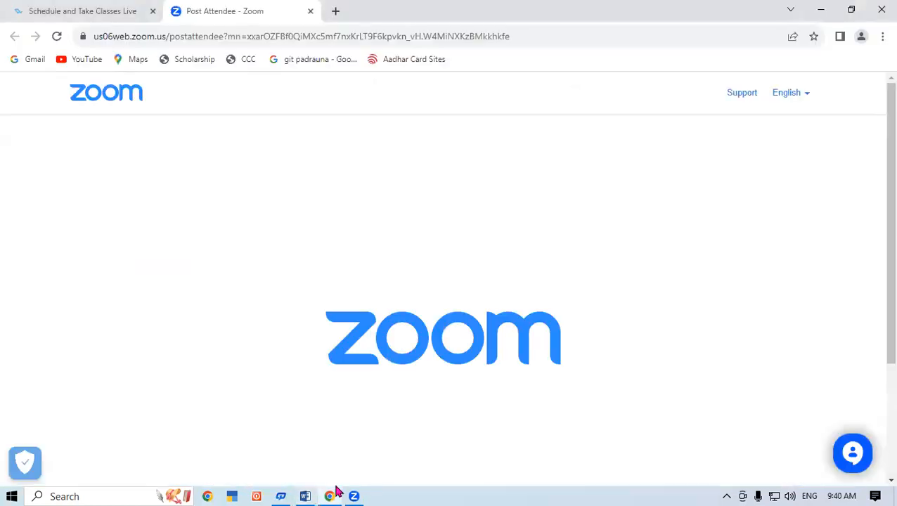
left_click(334, 11)
type("C")
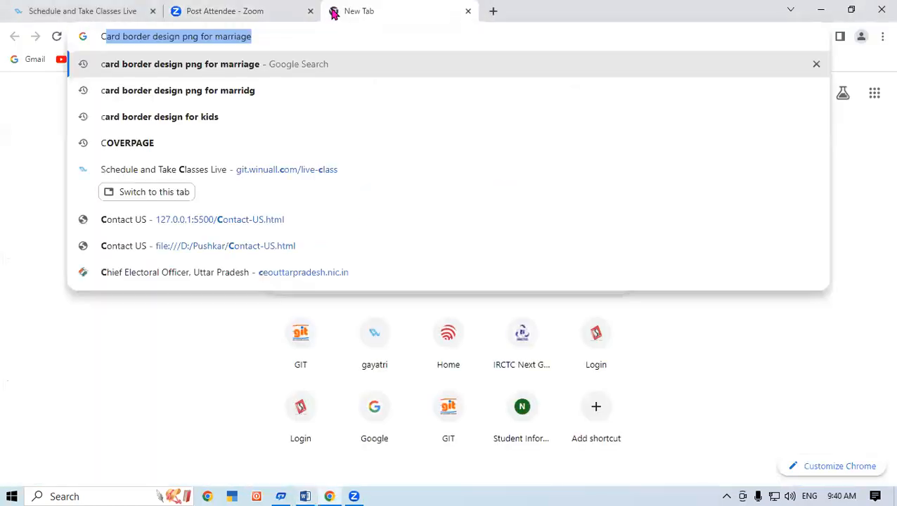
key("BackSpace")
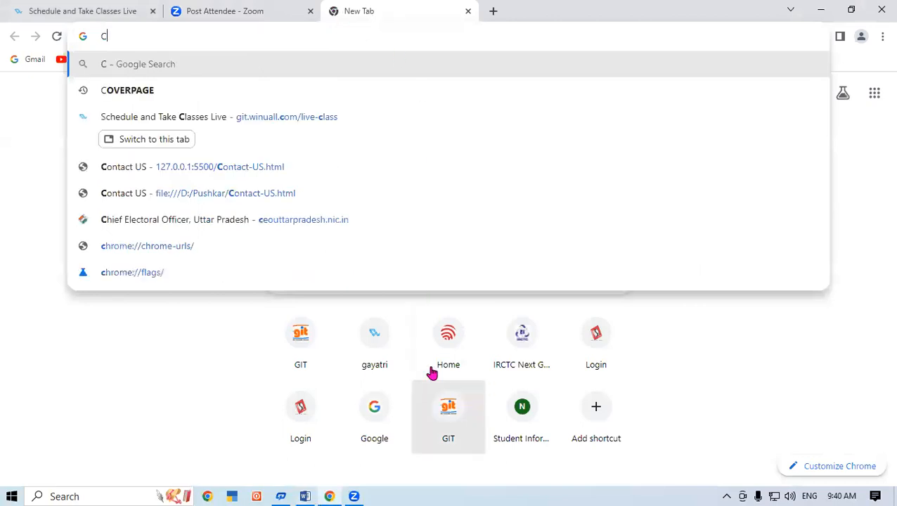
left_click(305, 496)
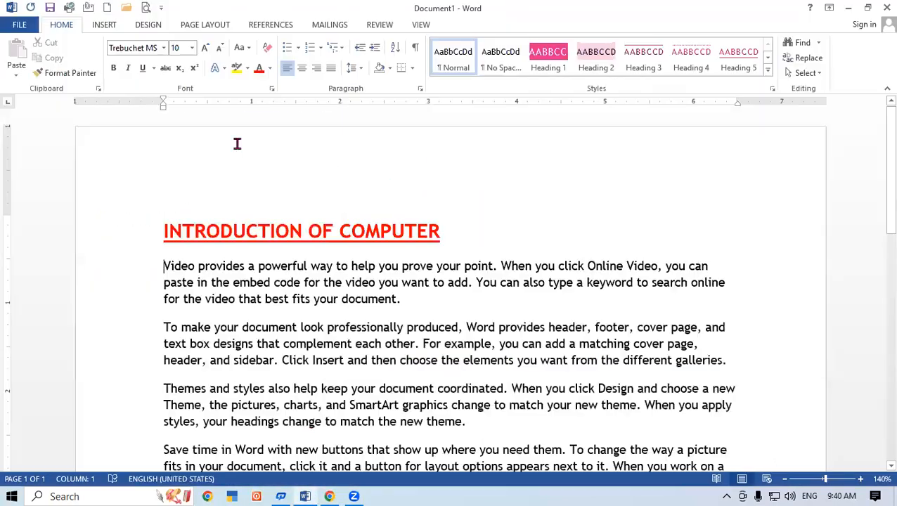
Insert the picture "computr" from the Music folder at the end of the title line.
left_click(440, 233)
left_click(105, 26)
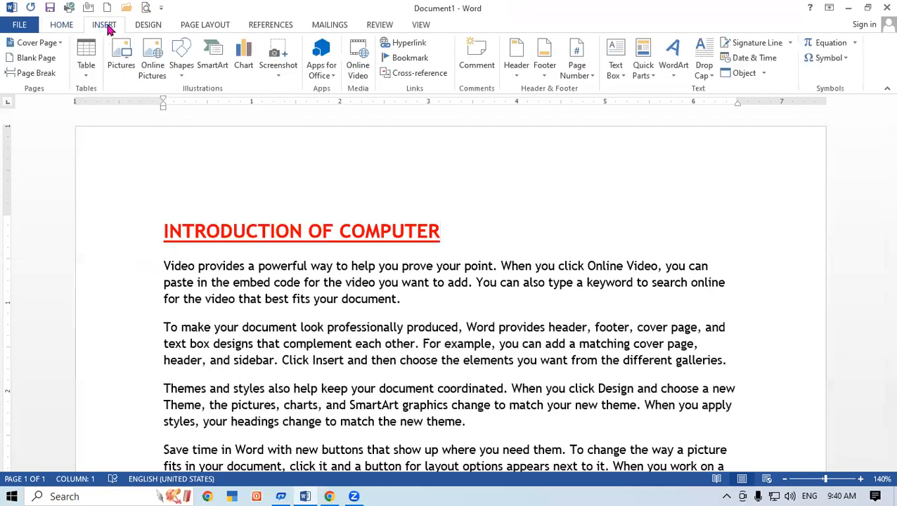
left_click(134, 59)
left_click(52, 160)
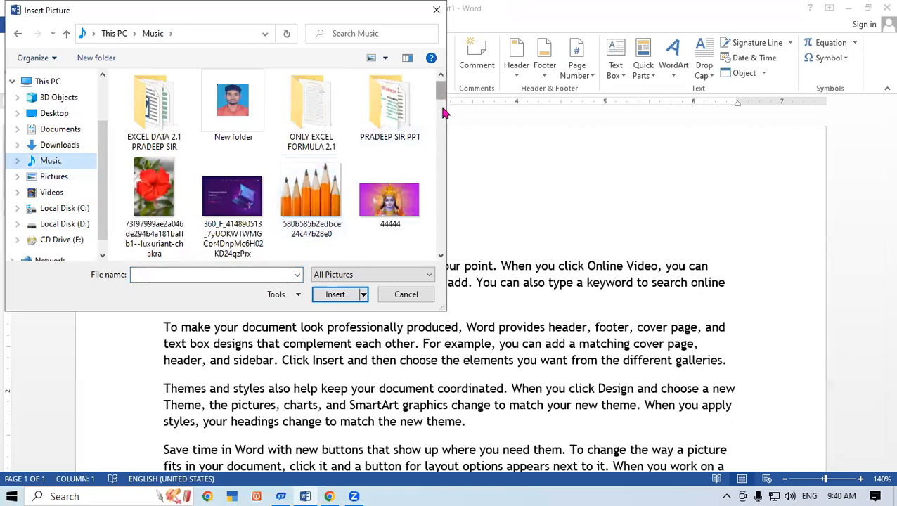
left_click(442, 124)
left_click_drag(442, 130, 447, 145)
left_click(155, 200)
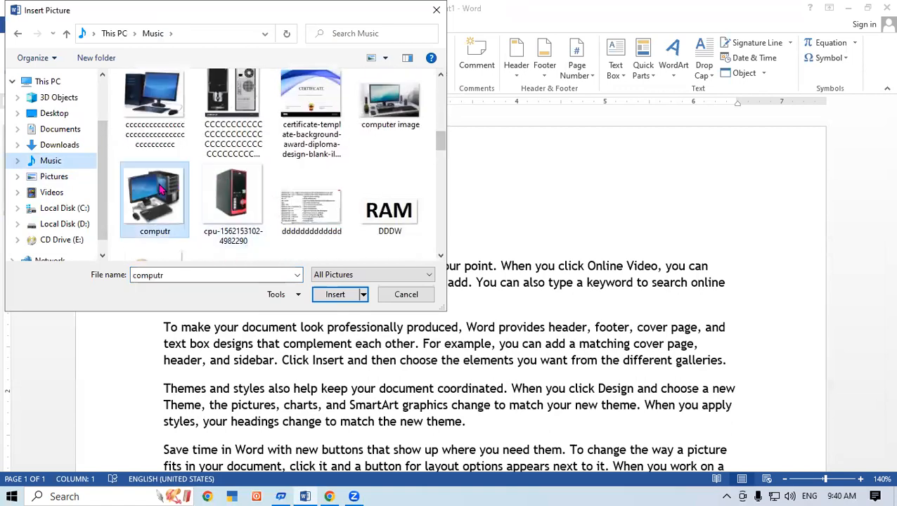
left_click(330, 296)
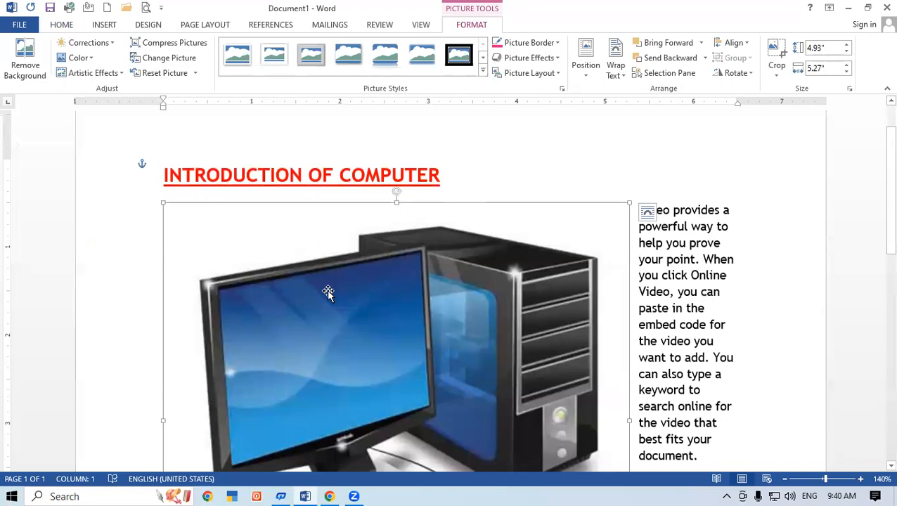
Shrink the computer picture proportionally to about 2 inches high and 2.15 inches wide.
scroll(878, 260, "down", 6)
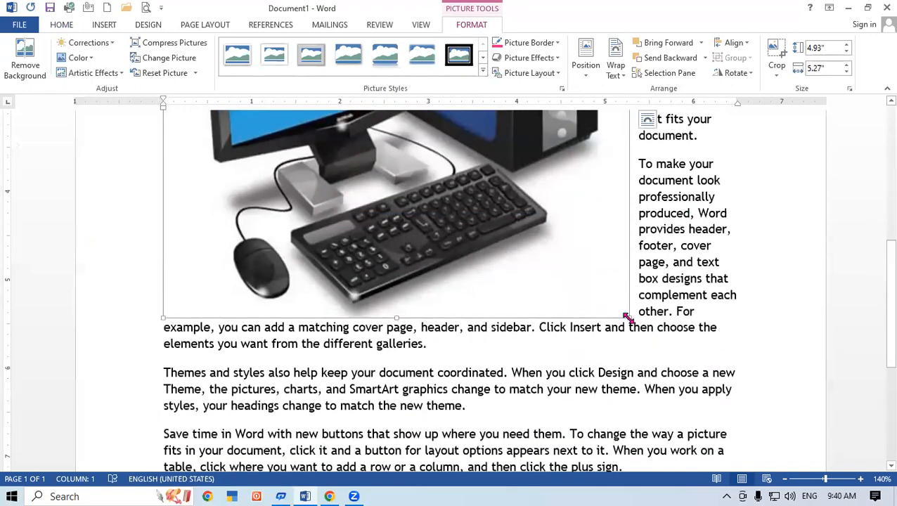
left_click_drag(558, 251, 352, 98)
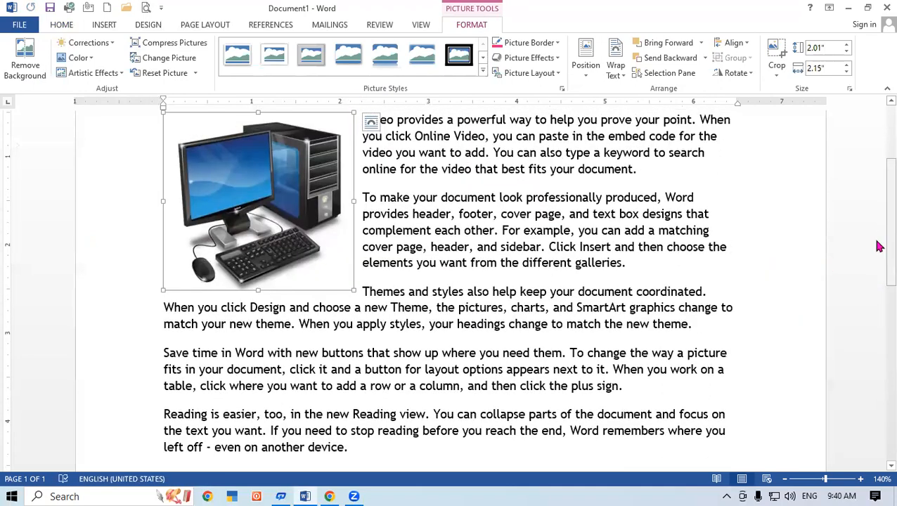
scroll(878, 218, "up", 2)
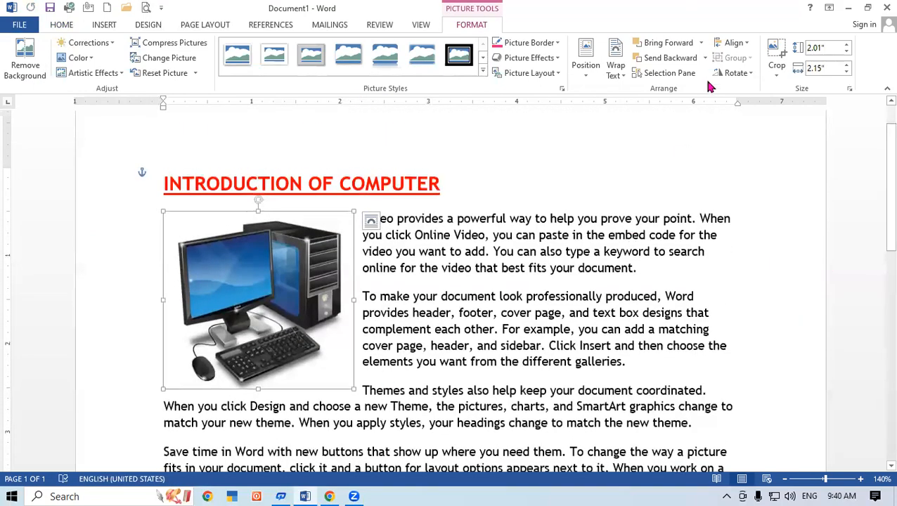
Position the computer picture at the top right of the page with text wrapping and nudge it slightly downward.
left_click(589, 76)
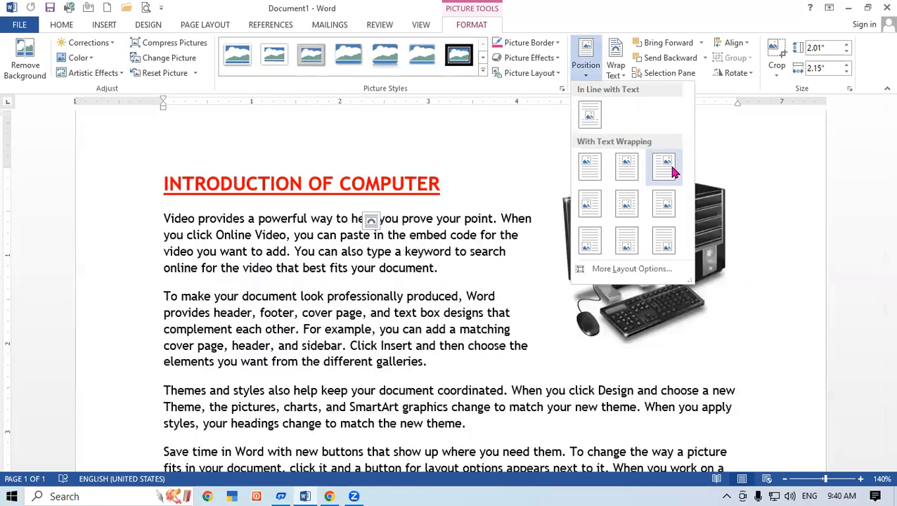
left_click(664, 168)
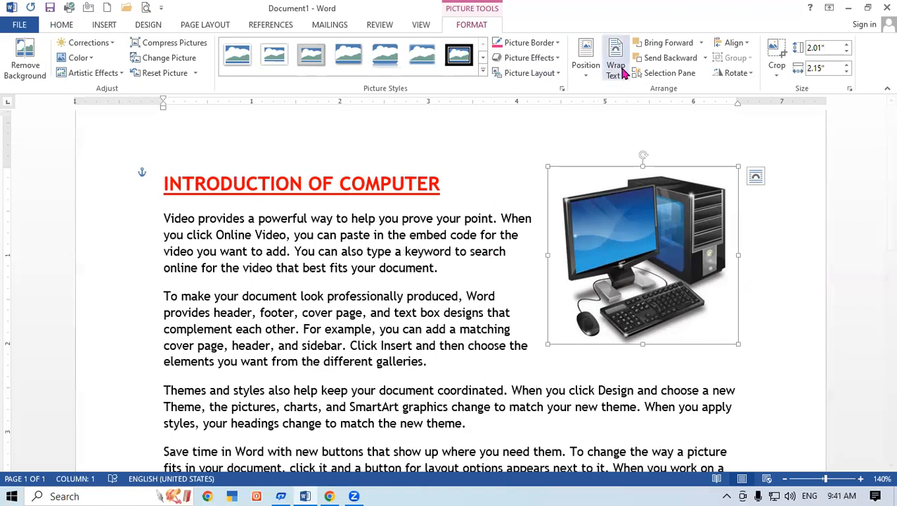
left_click(590, 70)
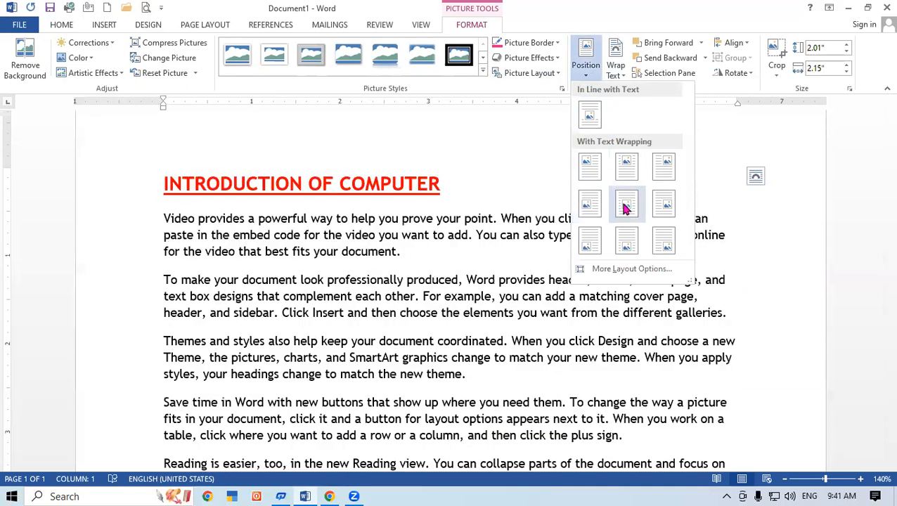
left_click(662, 168)
left_click_drag(640, 199, 636, 218)
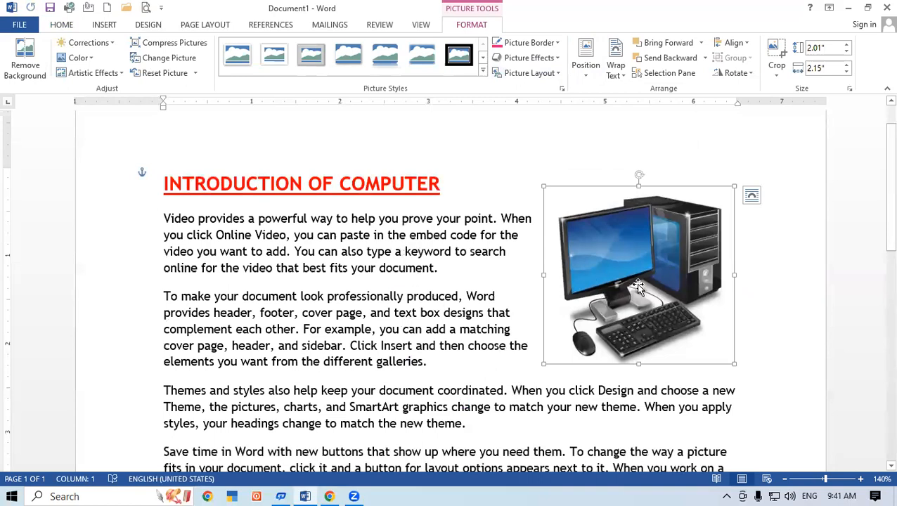
Wrap the computer picture Behind Text, then switch it to In Front of Text and move it over the middle of the paragraphs.
left_click(624, 64)
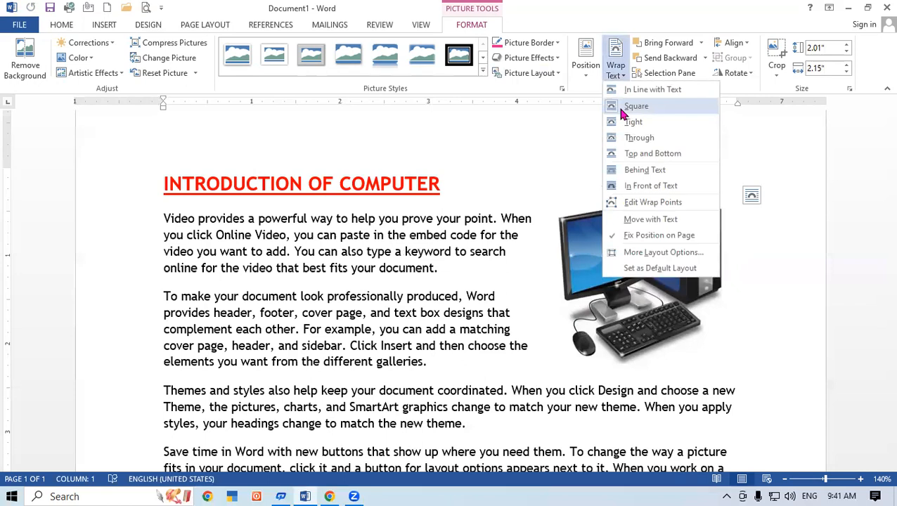
left_click(621, 175)
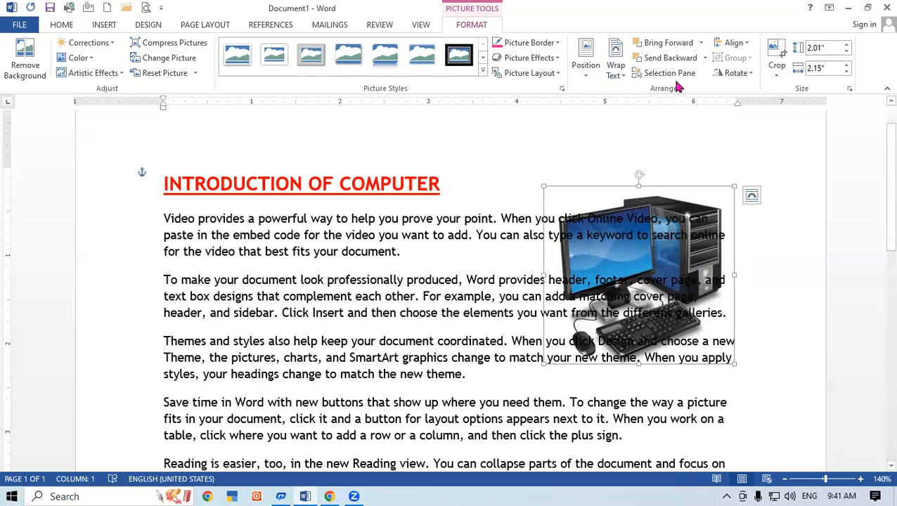
left_click(610, 76)
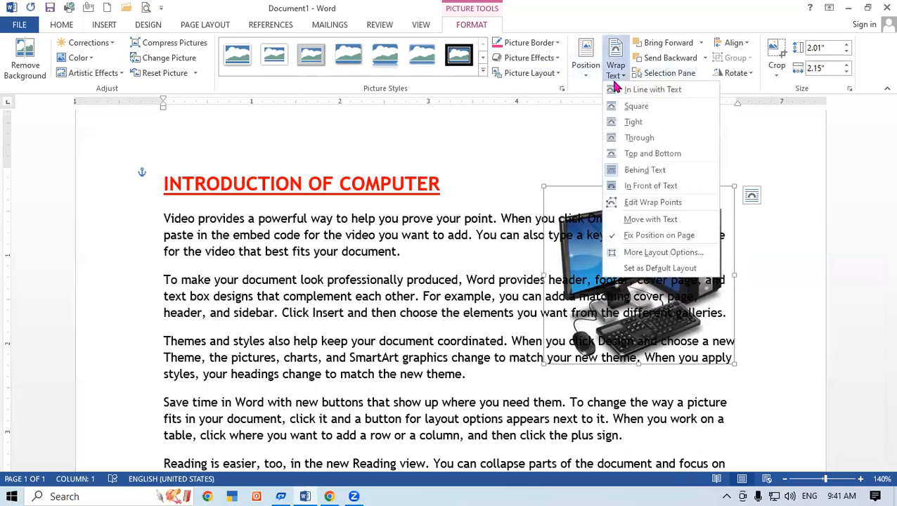
left_click(647, 194)
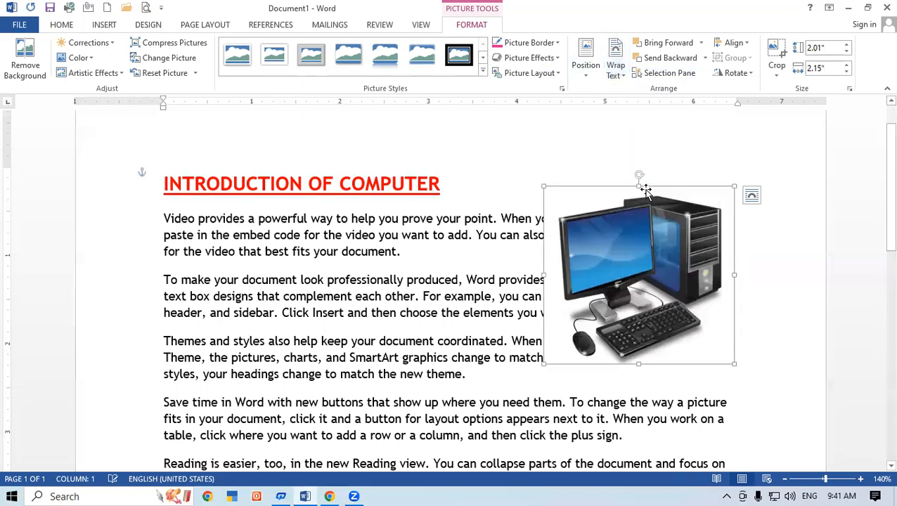
left_click_drag(631, 209, 501, 280)
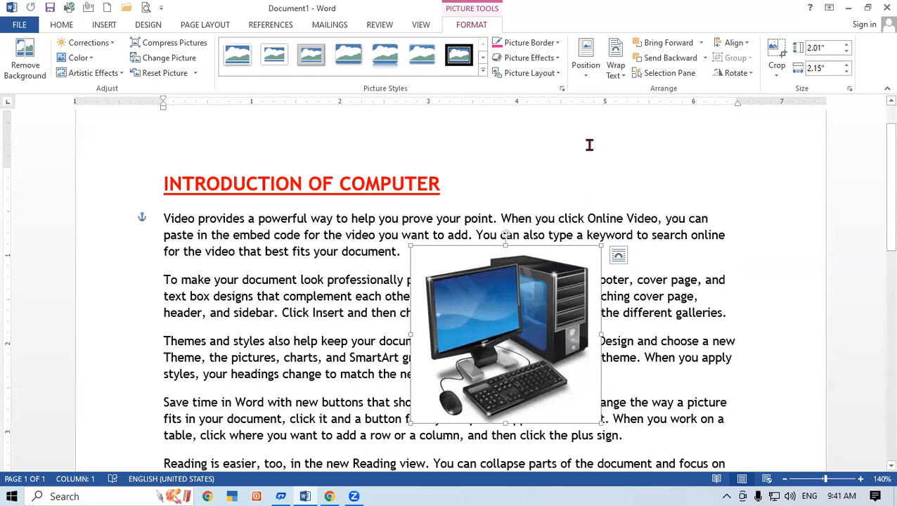
Set the computer picture In Line with Text and move it into the word "your" in the first paragraph's opening sentence.
left_click(615, 69)
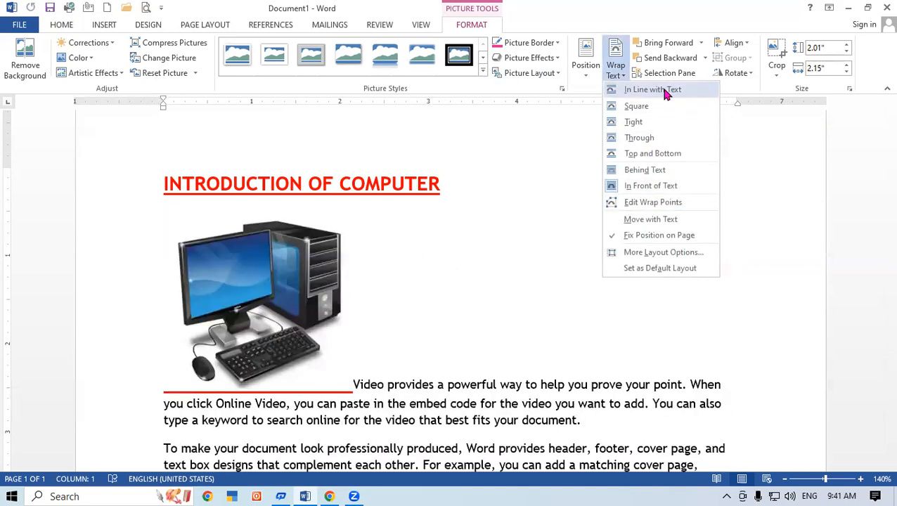
left_click(660, 85)
left_click_drag(282, 295, 630, 235)
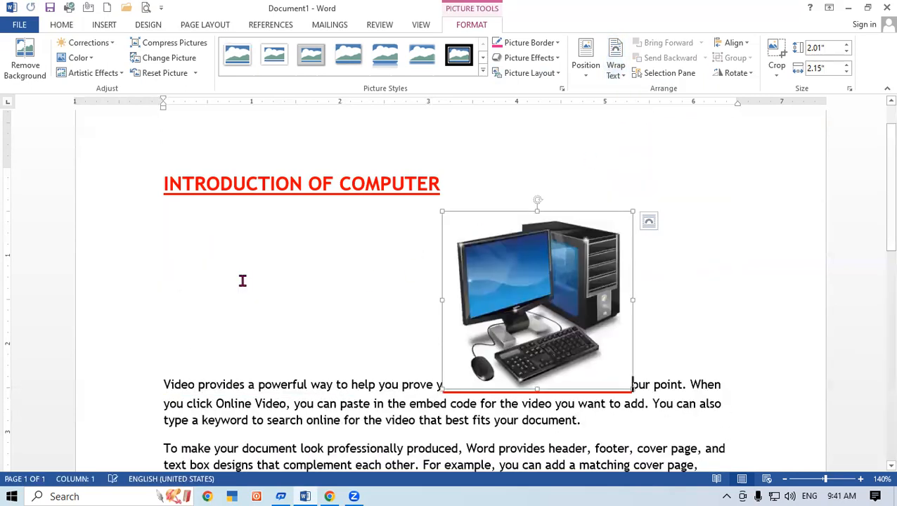
left_click_drag(520, 283, 563, 241)
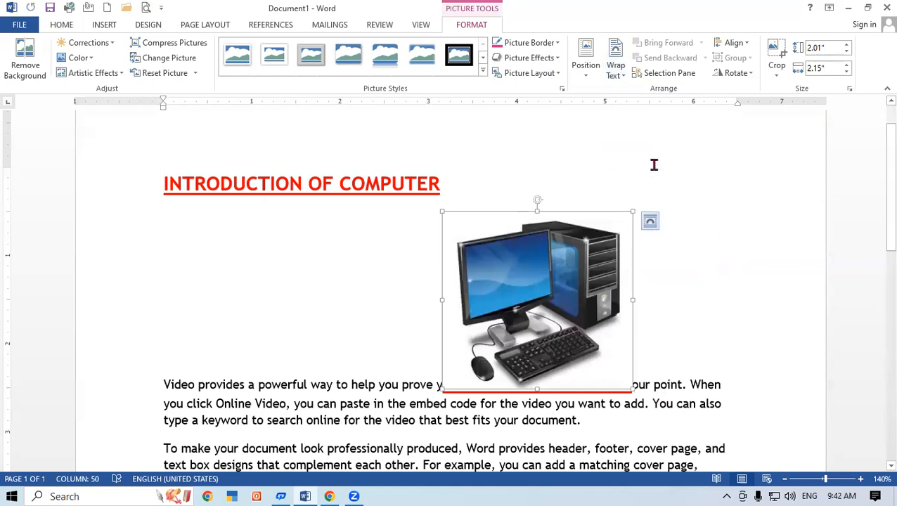
Set the computer picture to Behind Text, then edit its wrap points, pulling the lower-left point out to the page's left margin.
left_click(619, 63)
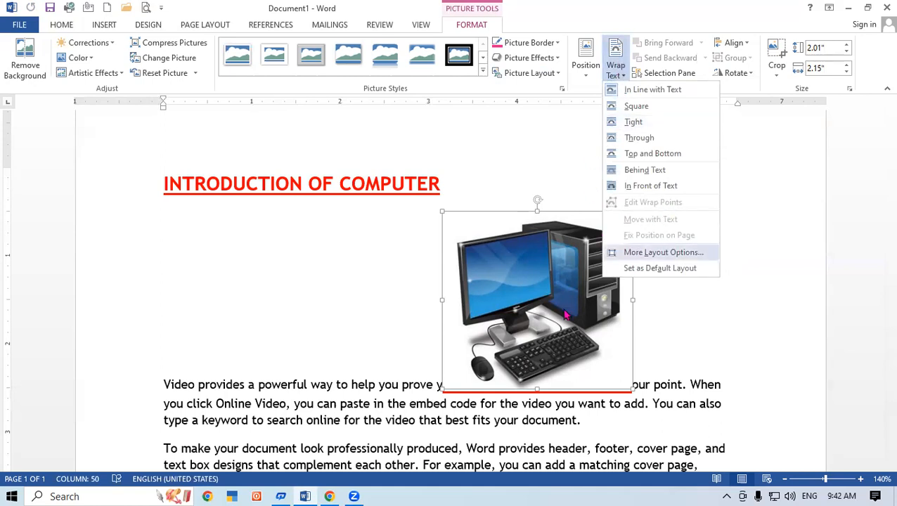
left_click(618, 171)
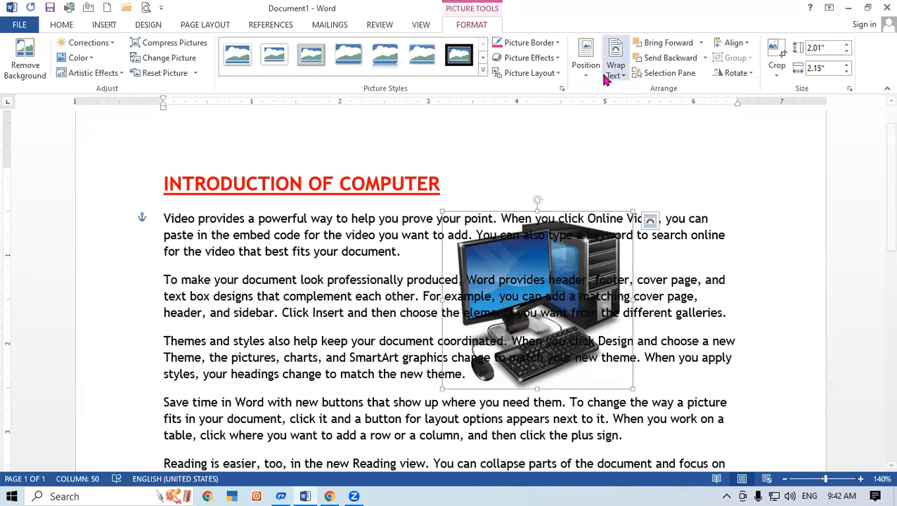
left_click(615, 56)
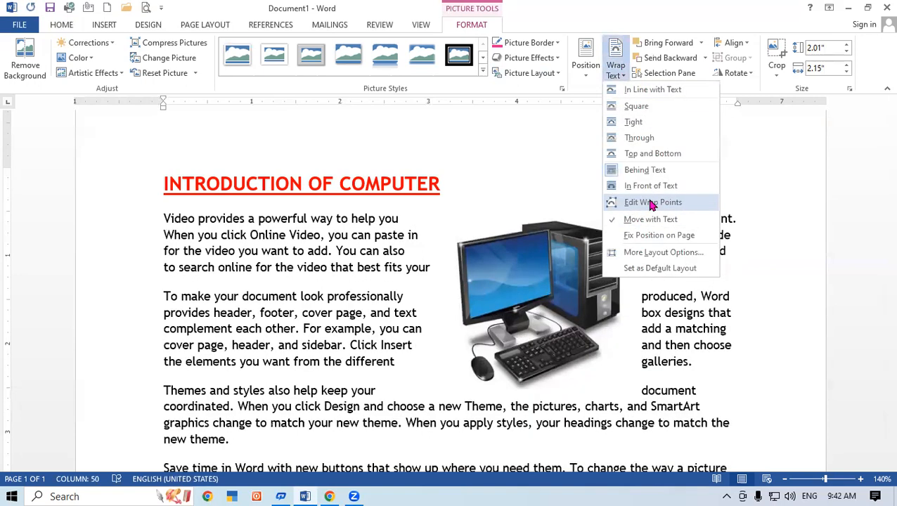
left_click(651, 203)
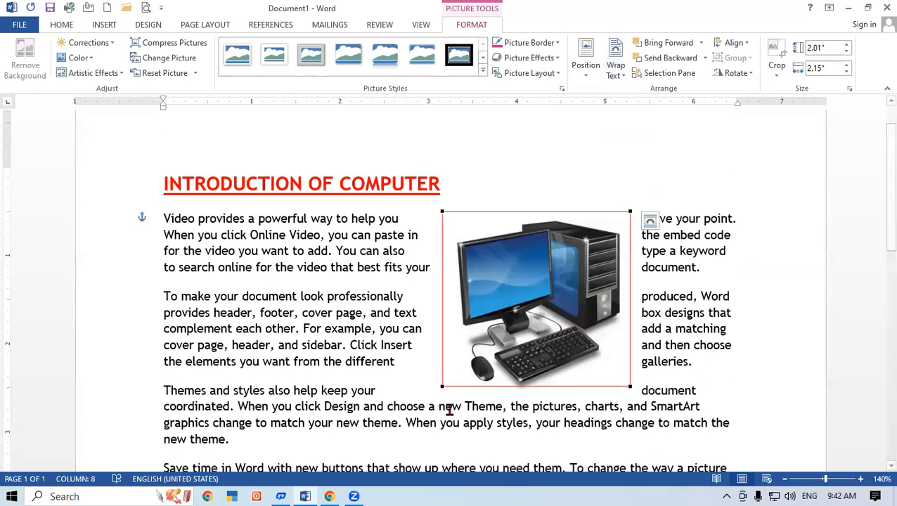
left_click_drag(442, 386, 171, 409)
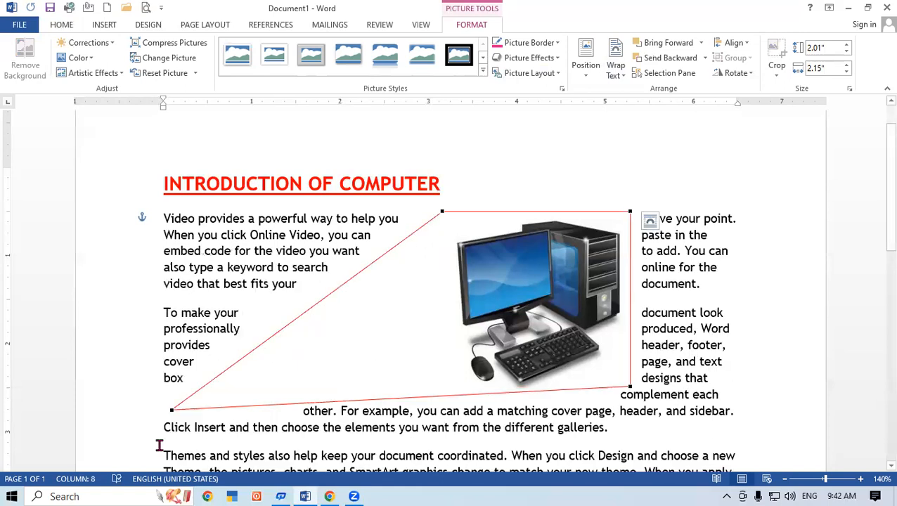
left_click(721, 361)
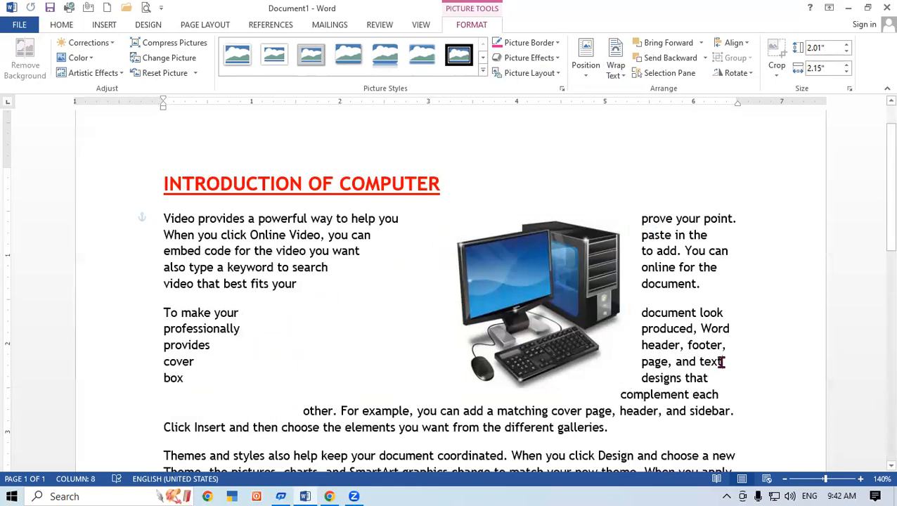
left_click(699, 378)
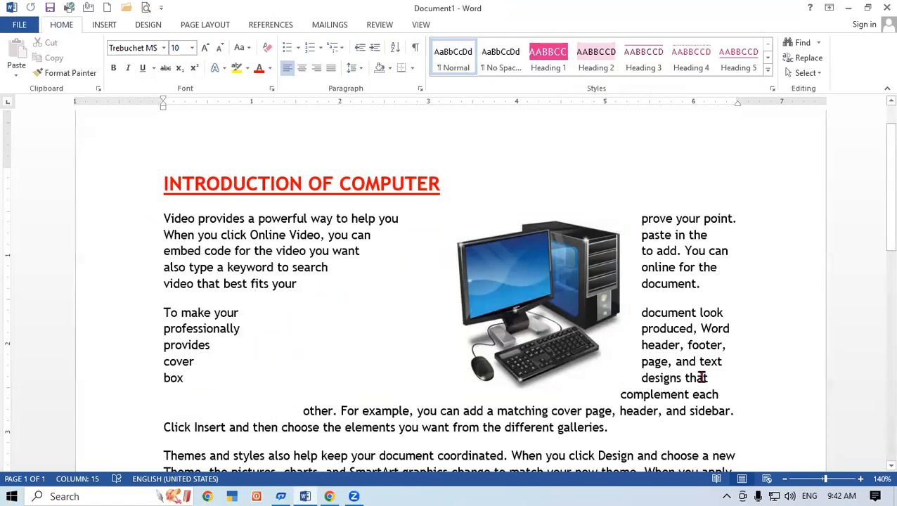
Move the computer picture to the upper right of the page, beside the title and slightly past the right margin.
left_click(519, 290)
left_click_drag(519, 290, 588, 336)
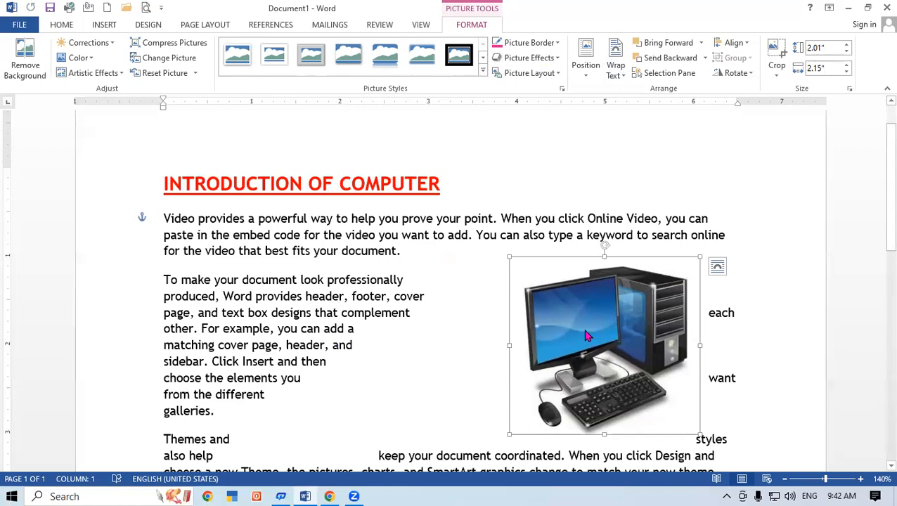
left_click_drag(587, 336, 659, 262)
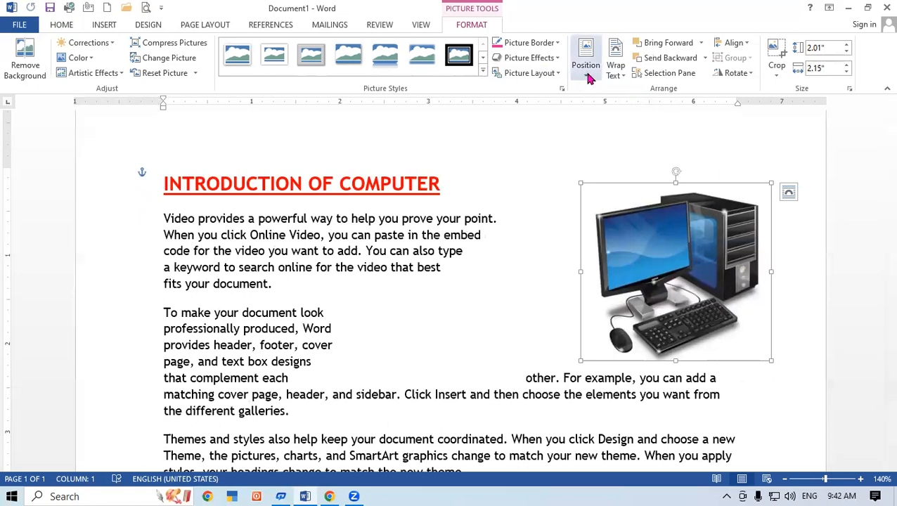
Try Fix Position on Page for the computer picture by shifting it slightly right, then restore Move with Text and shift it back.
left_click(614, 68)
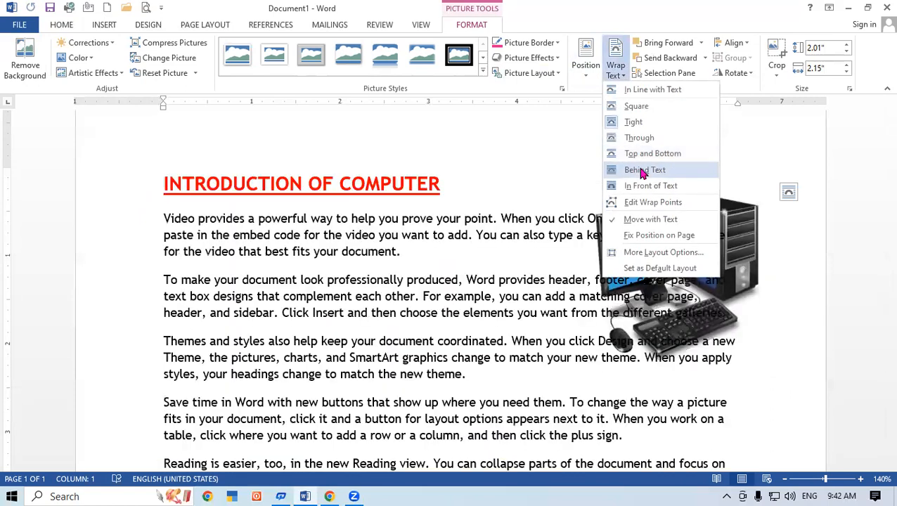
left_click(643, 224)
left_click_drag(676, 267, 729, 270)
left_click(615, 66)
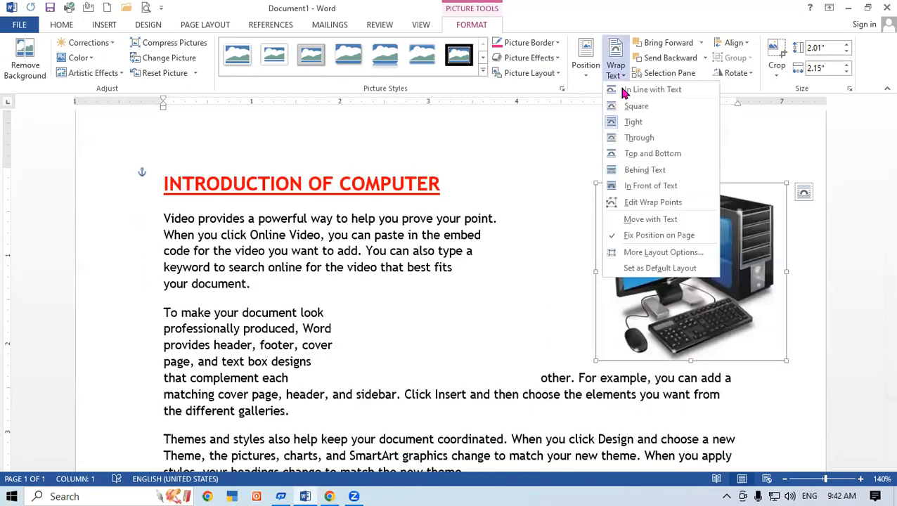
left_click(639, 235)
left_click_drag(637, 244, 624, 245)
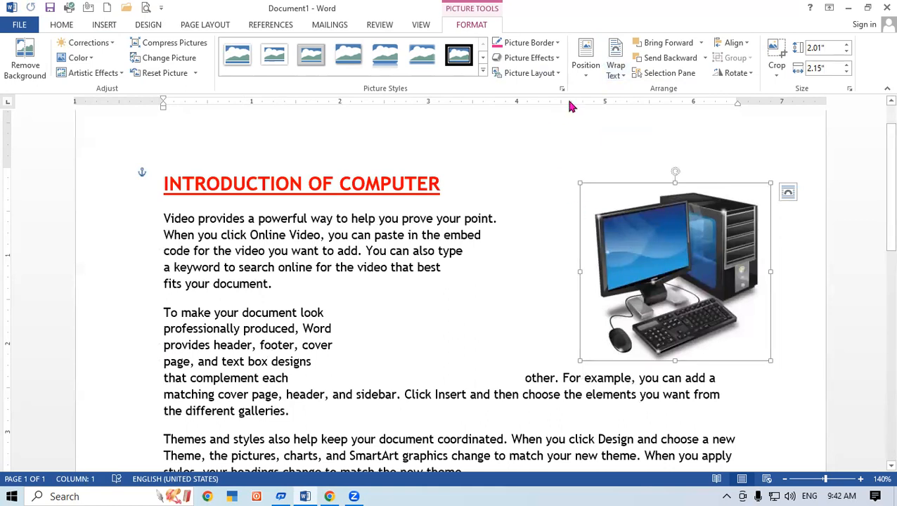
Review the computer picture's advanced text wrapping layout options and close them without making changes.
left_click(585, 69)
left_click(585, 67)
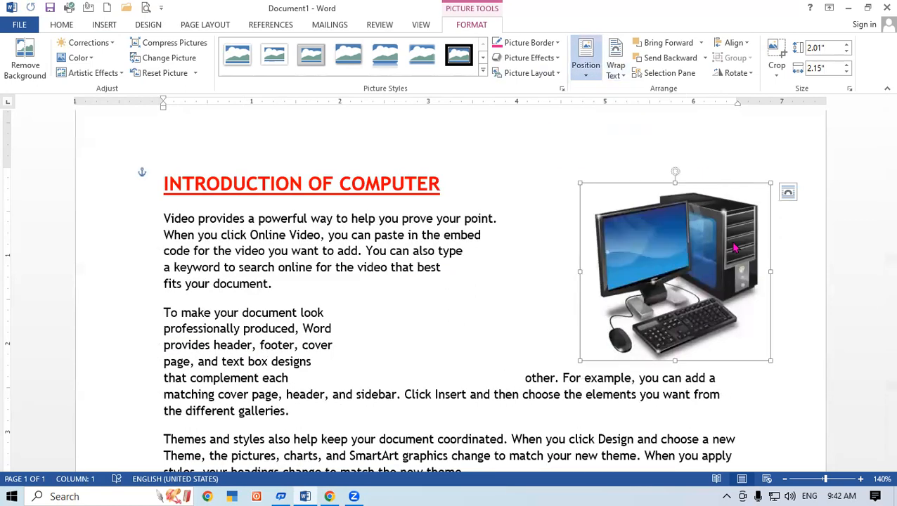
left_click(617, 69)
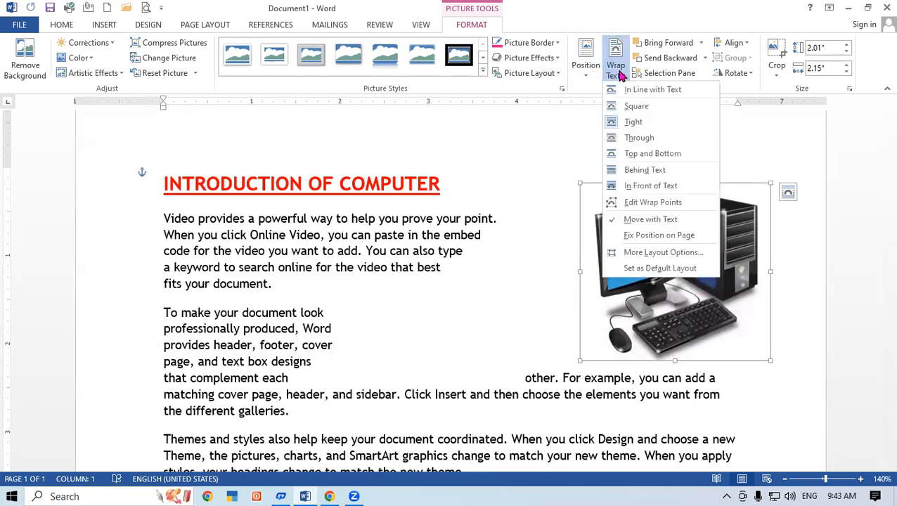
left_click(663, 252)
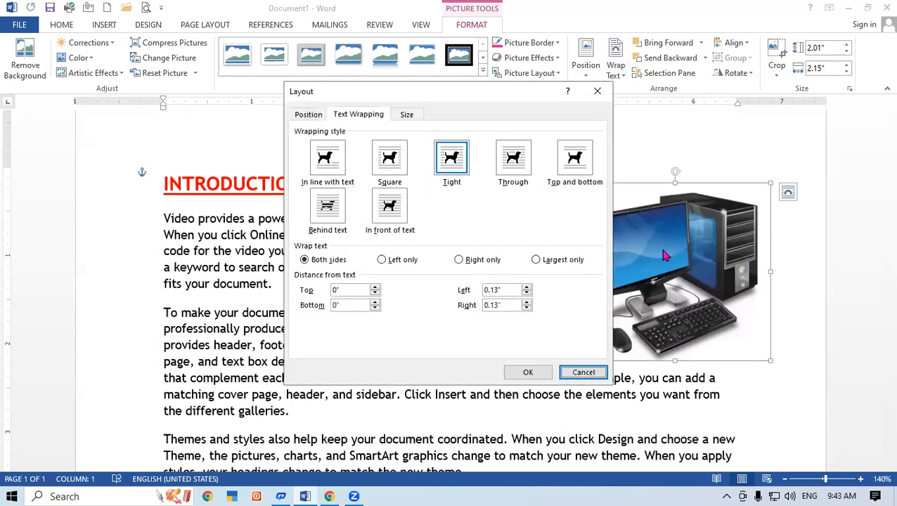
left_click(596, 91)
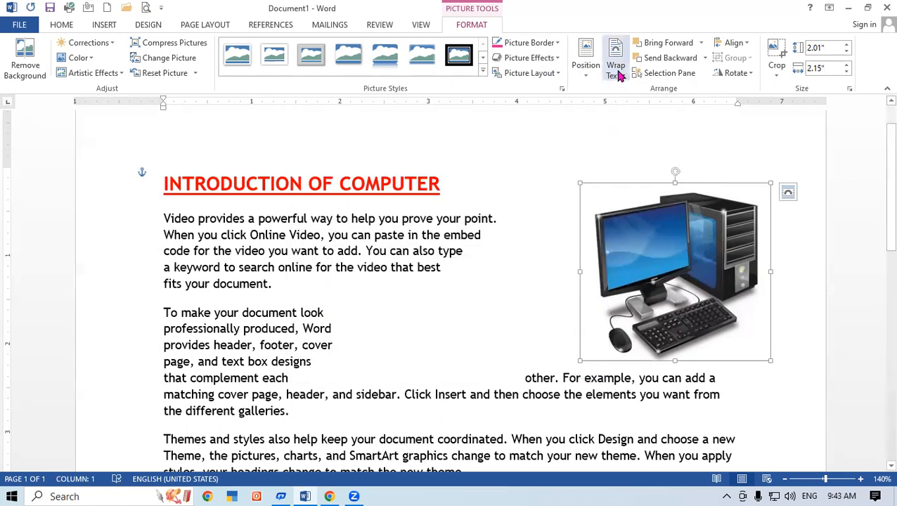
Set the computer picture's current layout as the default layout and delete the picture.
left_click(617, 70)
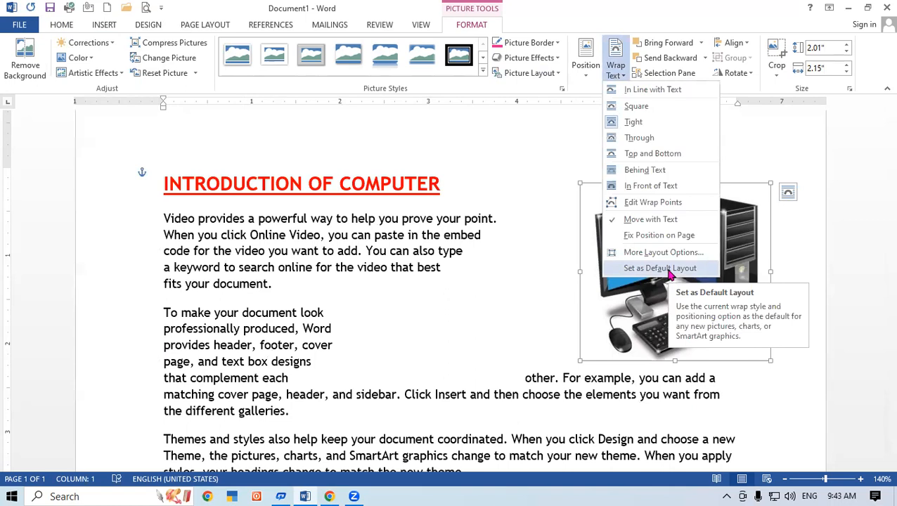
left_click(670, 269)
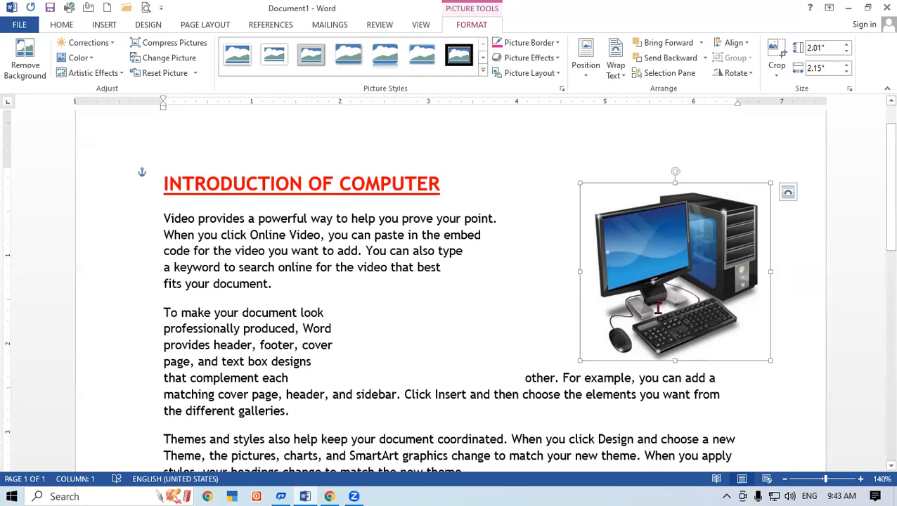
key("Delete")
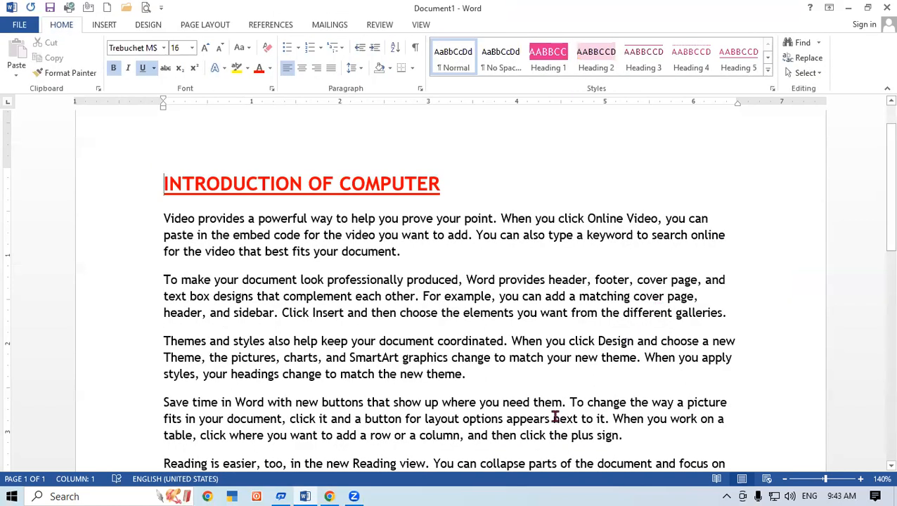
Insert six blank lines after the first paragraph to make room below it.
left_click(410, 258)
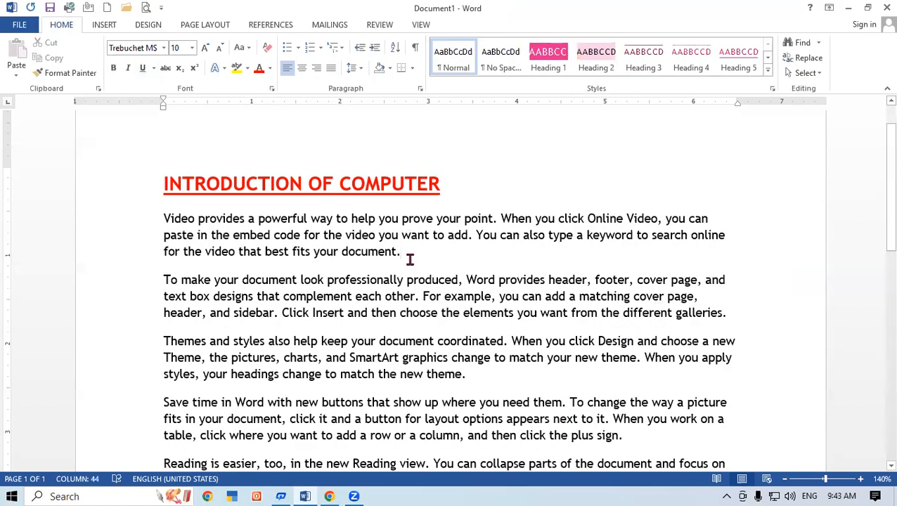
key("Return")
key("Return")
key("Return")
key("Return")
key("Return")
key("Return")
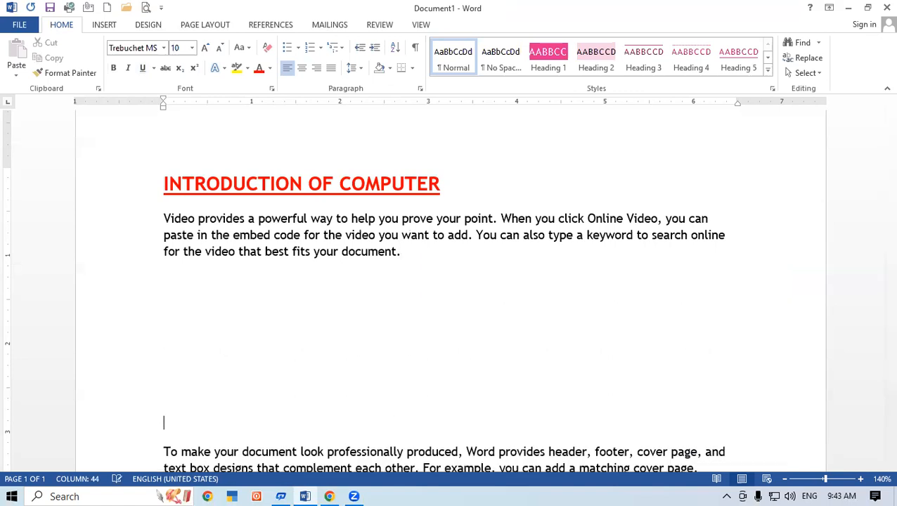
Draw an isosceles triangle about 1.63" high and 1.72" wide near the left end of the blank area.
left_click(196, 284)
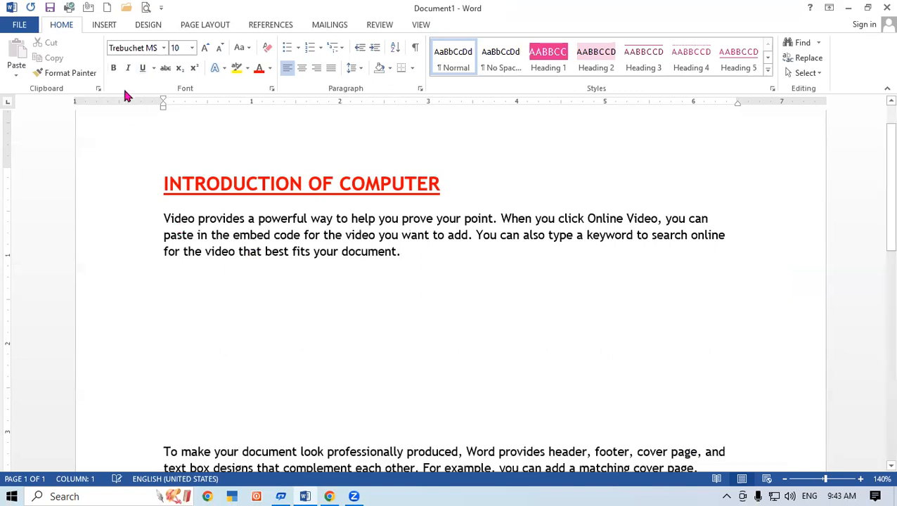
left_click(100, 24)
left_click(182, 54)
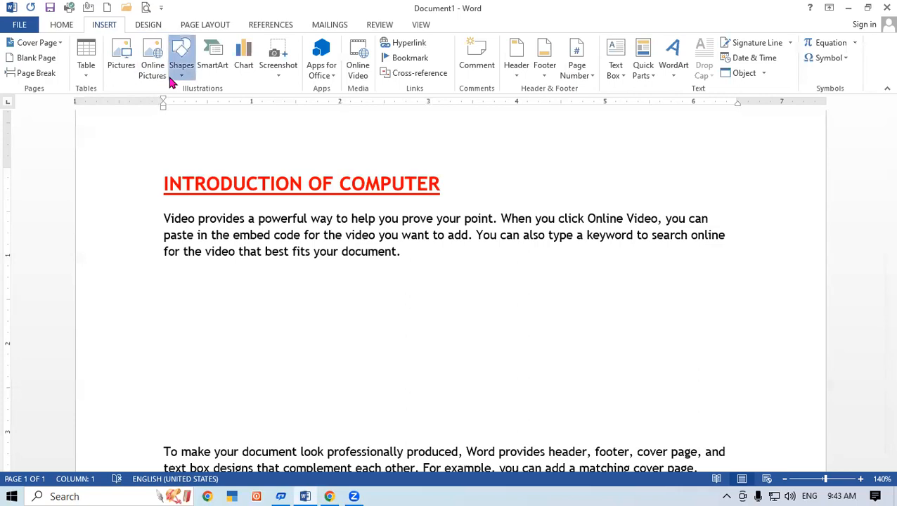
left_click(255, 103)
left_click_drag(171, 275, 324, 419)
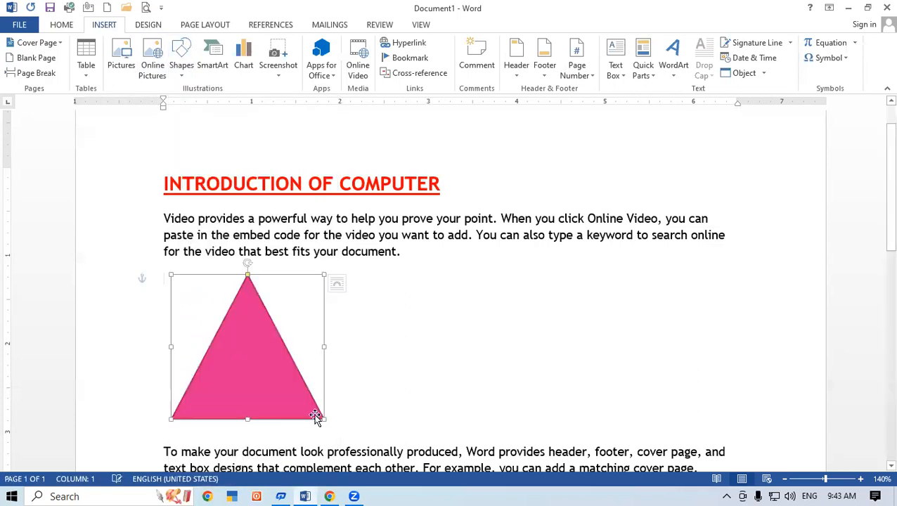
left_click(449, 355)
Draw an oval about 1.47" high and 1.68" wide beside the triangle in the blank area.
left_click(115, 28)
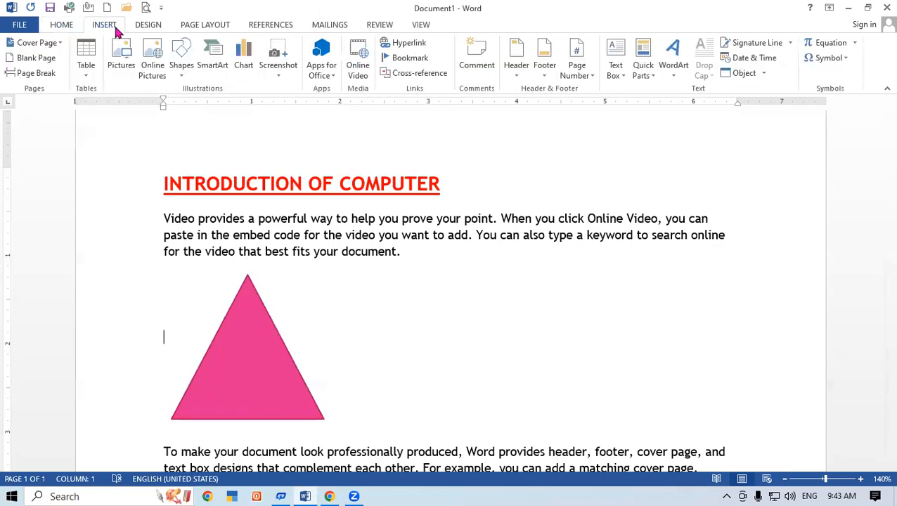
left_click(182, 62)
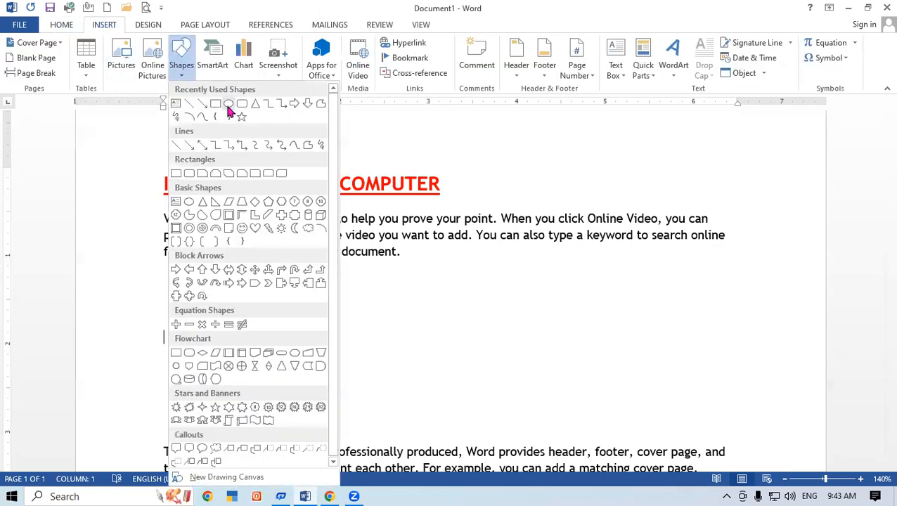
left_click(229, 105)
mouse_move(368, 288)
left_mouse_down()
mouse_move(476, 395)
mouse_move(518, 419)
left_mouse_up()
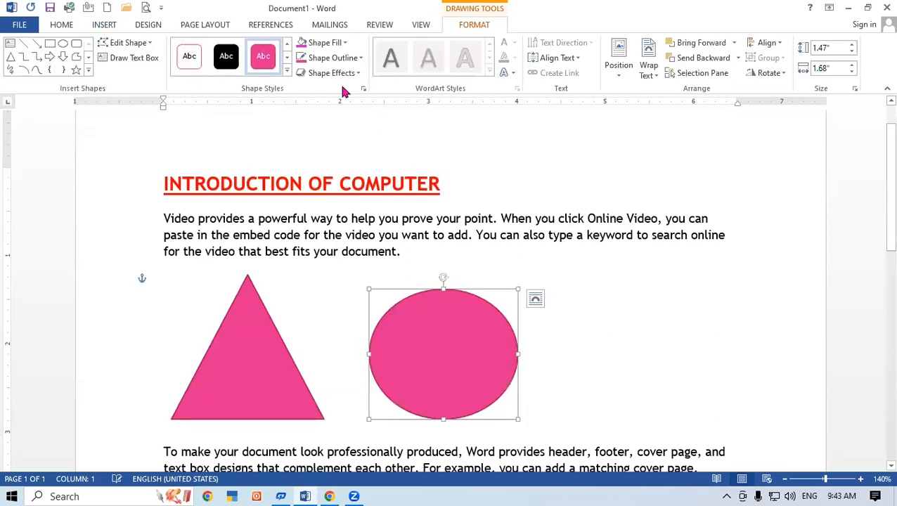
left_click(682, 380)
Draw a down block arrow about 1.99" high and 2.04" wide beyond the oval and move it across the page's right margin.
left_click(116, 26)
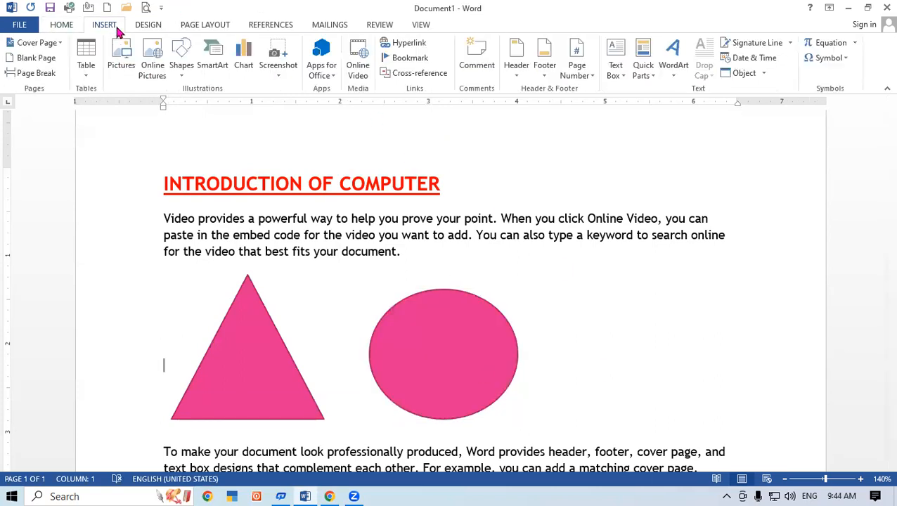
left_click(180, 60)
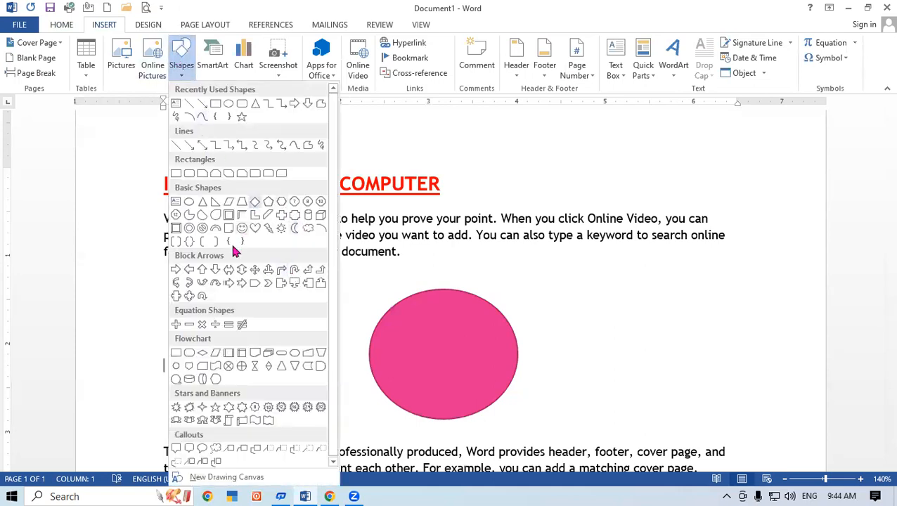
left_click(215, 270)
left_click_drag(547, 265, 731, 443)
left_click_drag(625, 342, 695, 350)
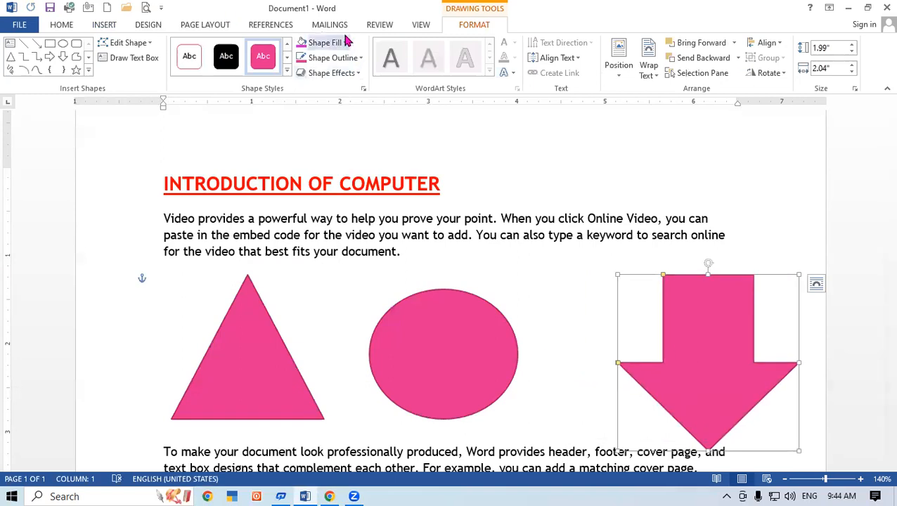
Fill the down arrow with black and the oval with green.
left_click(327, 42)
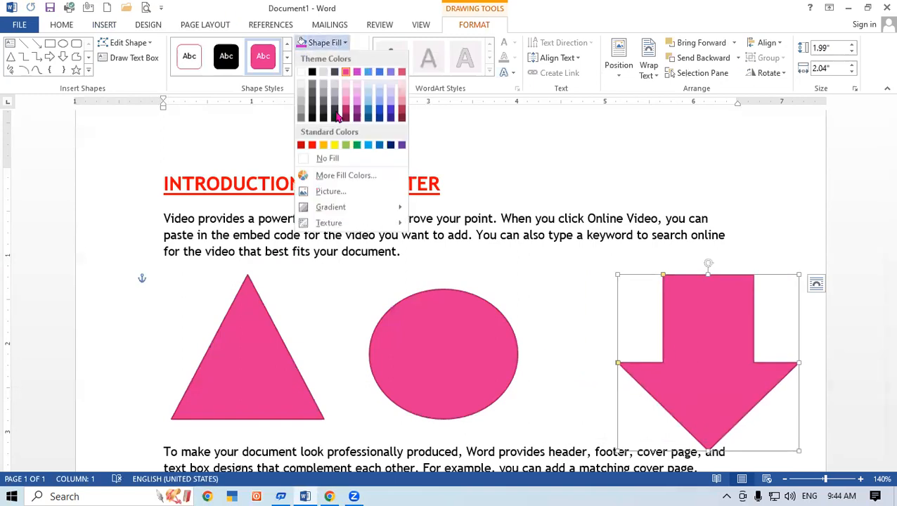
left_click(312, 71)
left_click(436, 337)
left_click(325, 42)
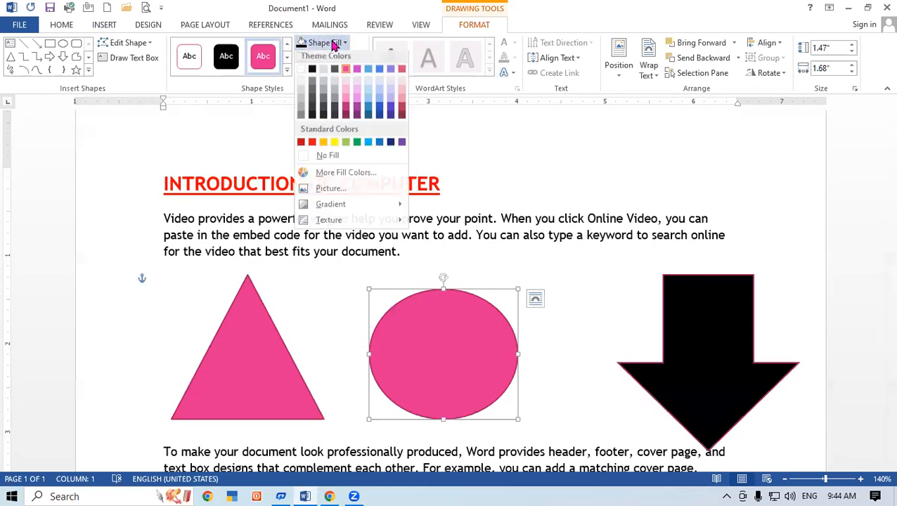
left_click(359, 145)
Fill the triangle with the standard red color.
left_click(257, 342)
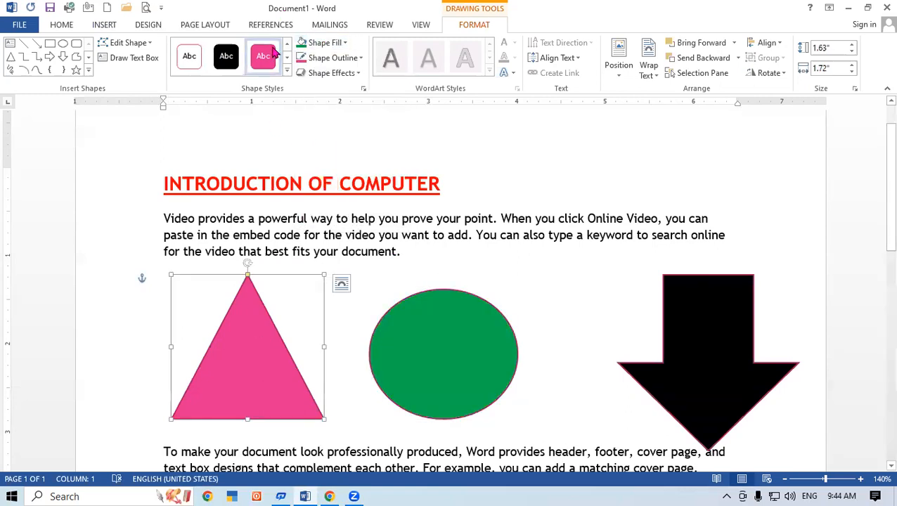
left_click(325, 42)
left_click(314, 145)
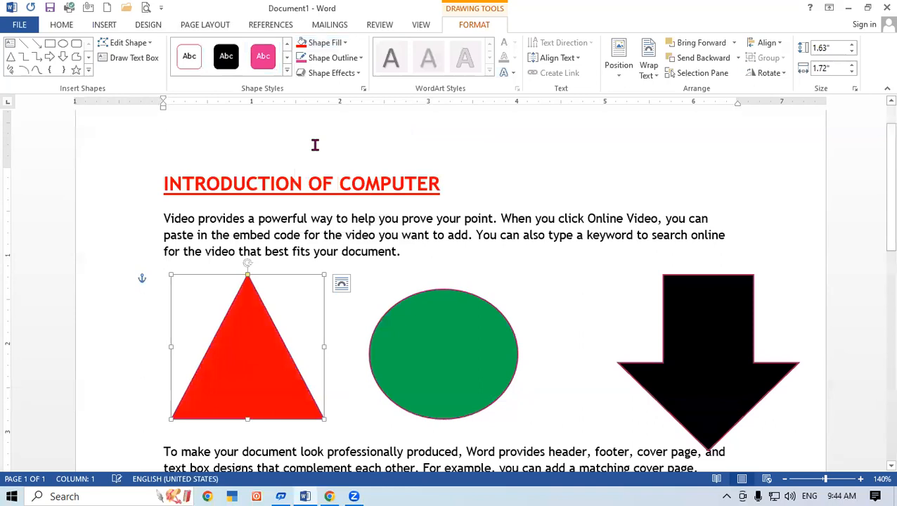
Move the green oval and the black arrow so they overlap the red triangle, then bring the triangle to the front.
left_click_drag(443, 327, 309, 344)
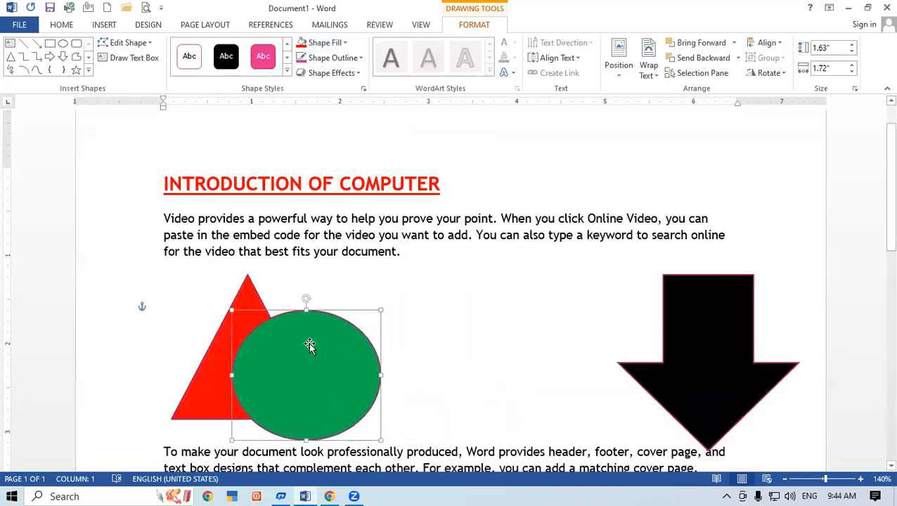
left_click_drag(735, 316, 367, 318)
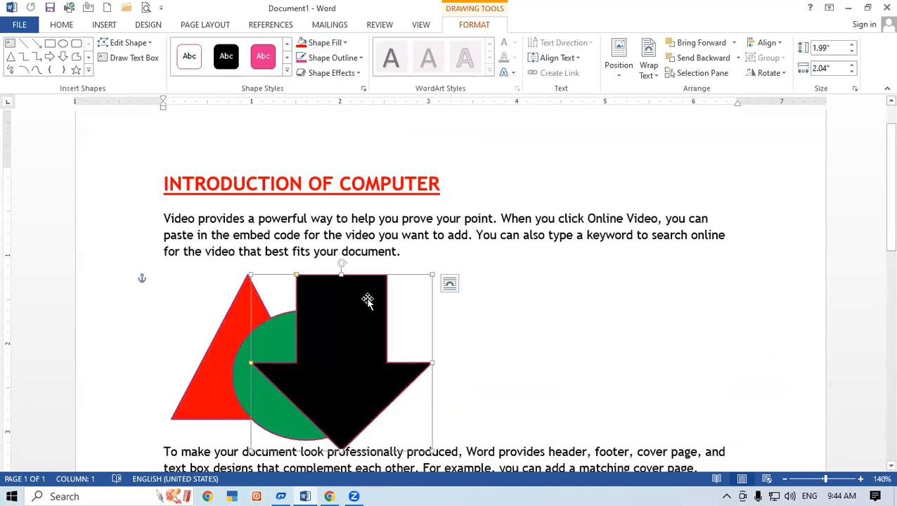
left_click(217, 365)
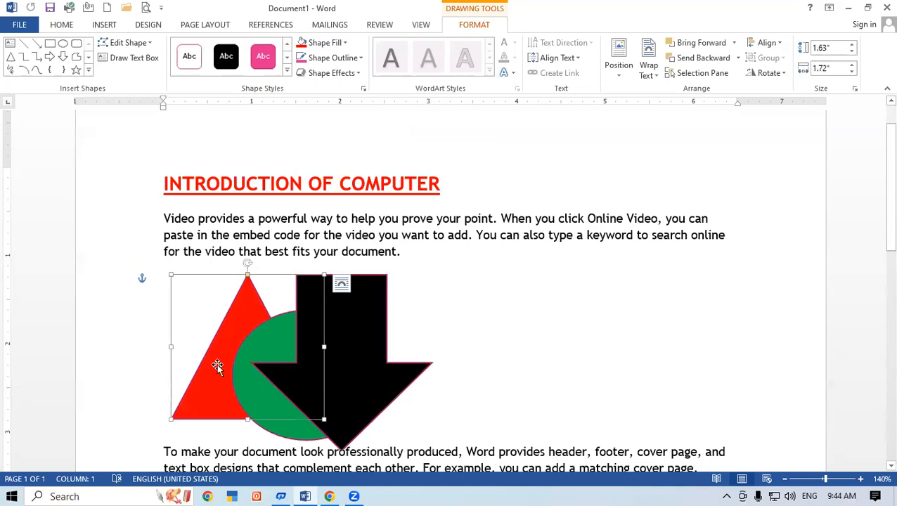
left_click(735, 42)
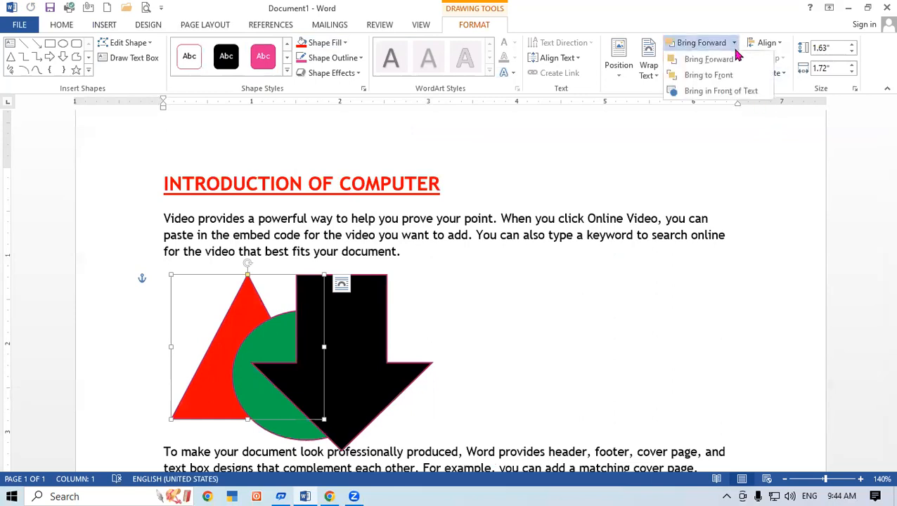
left_click(710, 74)
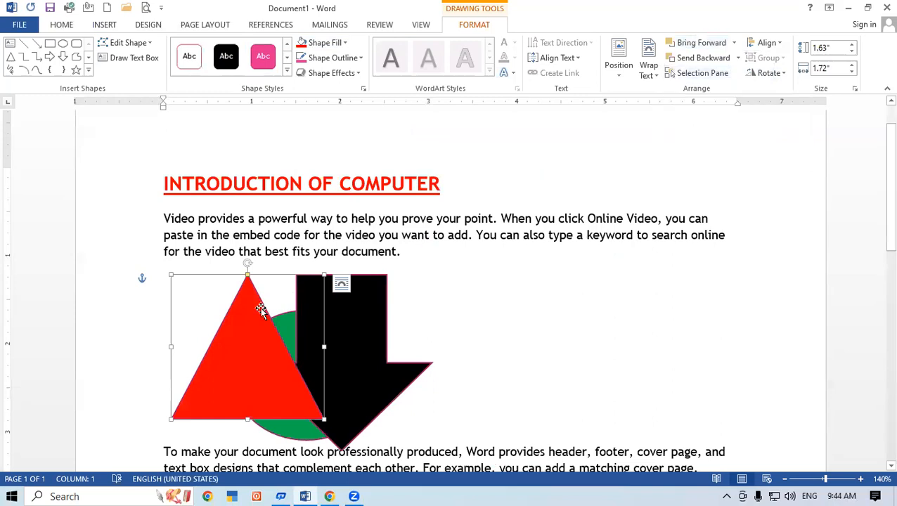
Move the red triangle over the middle of the black arrow and send it to the back.
left_click_drag(222, 328, 298, 342)
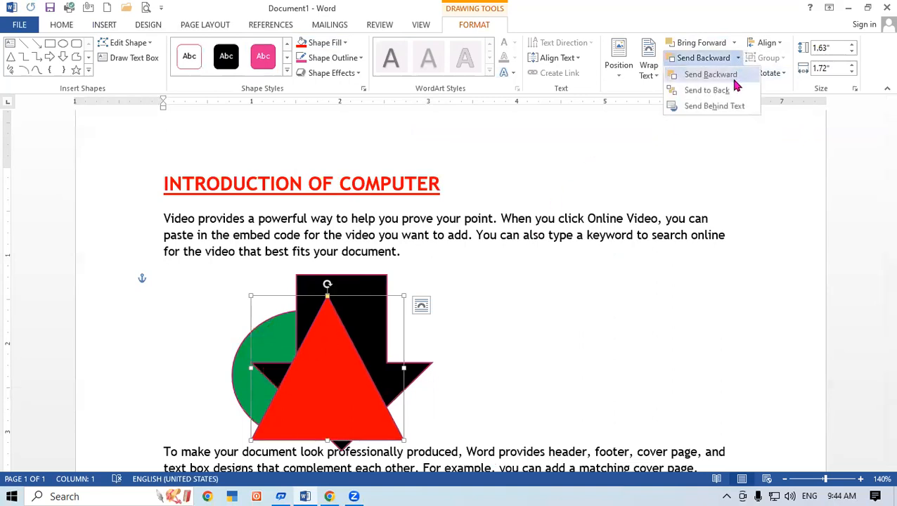
left_click(731, 90)
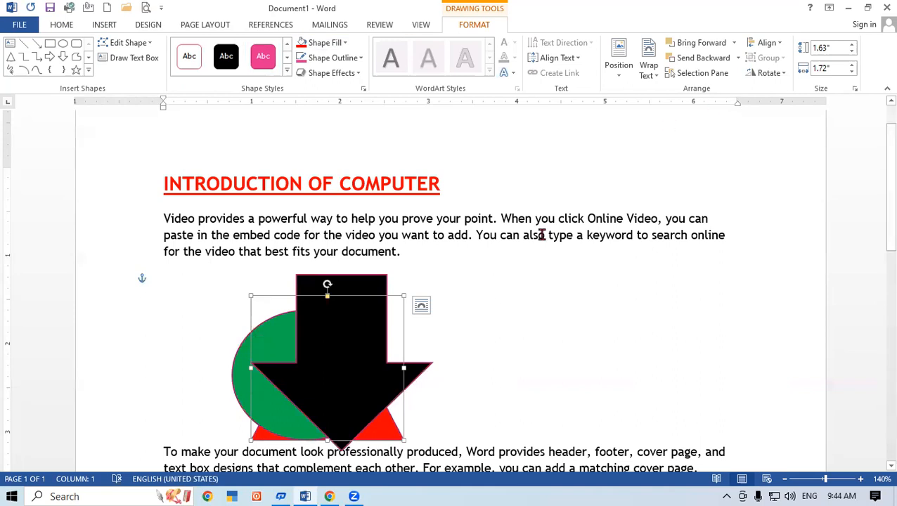
Shift the black arrow slightly right and move the green oval down and right so all three shapes overlap.
left_click(350, 340)
left_click_drag(350, 340, 388, 340)
left_click_drag(273, 355, 307, 376)
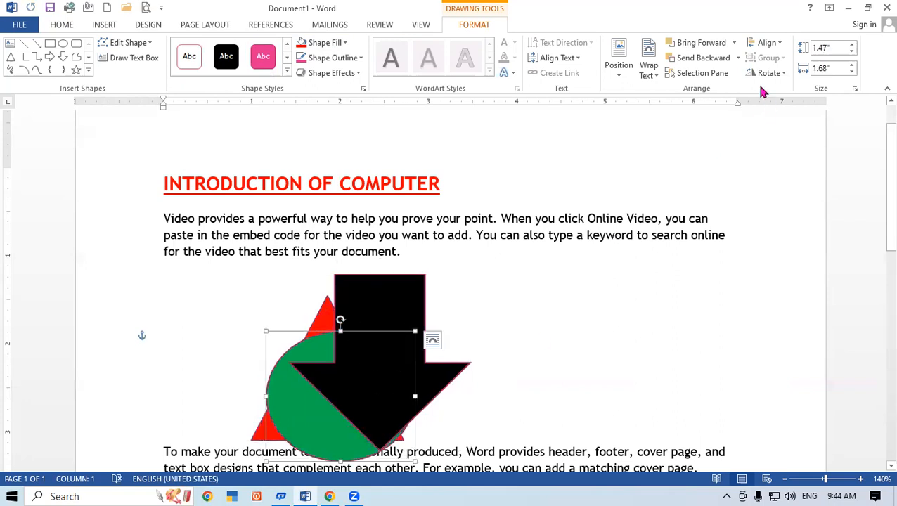
Bring the green oval to the front of the stack, then send it to the back.
left_click(734, 43)
left_click(724, 75)
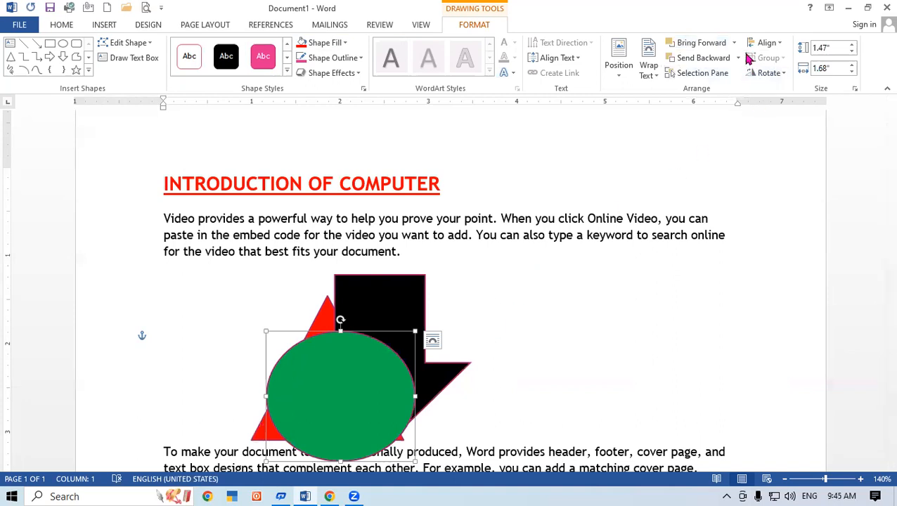
left_click(738, 57)
left_click(724, 90)
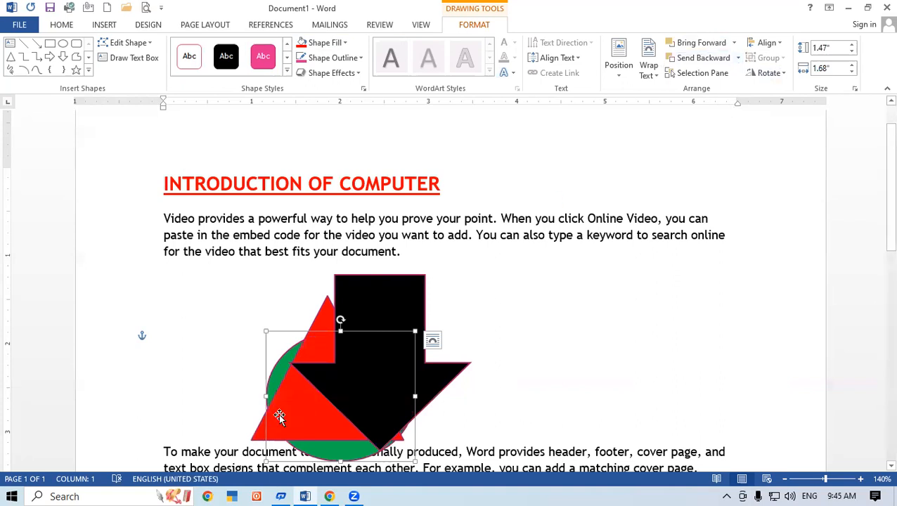
Apply the Bring in Front of Text, Bring to Front and Bring Forward options to the black arrow.
left_click(366, 303)
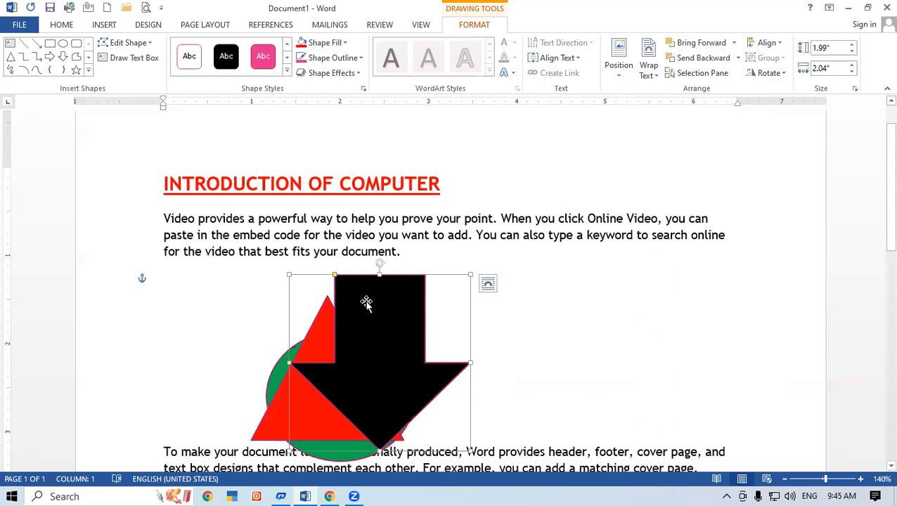
left_click(733, 43)
left_click(711, 92)
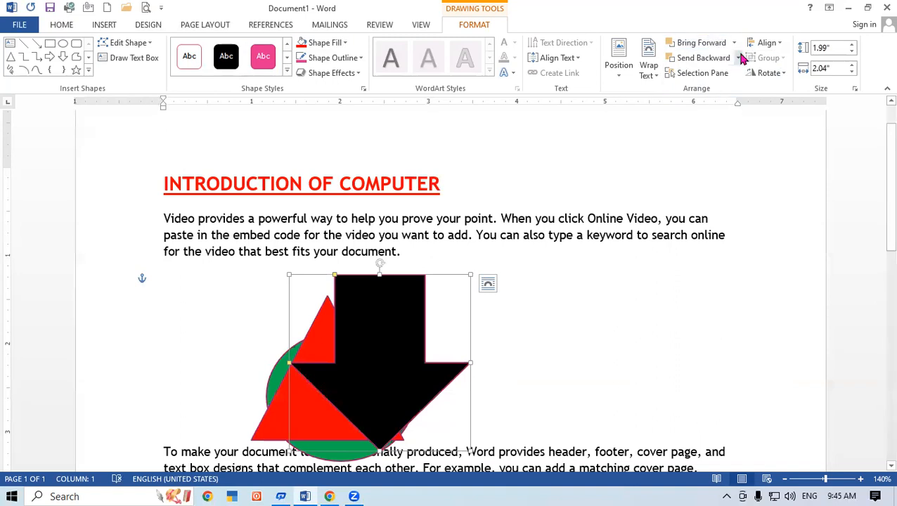
left_click(733, 43)
left_click(720, 77)
left_click(733, 43)
left_click(720, 63)
Send the black arrow backward behind the red triangle and then the green oval, shifting it slightly left and down in between.
left_click(739, 58)
left_click(719, 79)
mouse_move(414, 314)
left_mouse_down()
mouse_move(347, 323)
mouse_move(404, 316)
left_mouse_up()
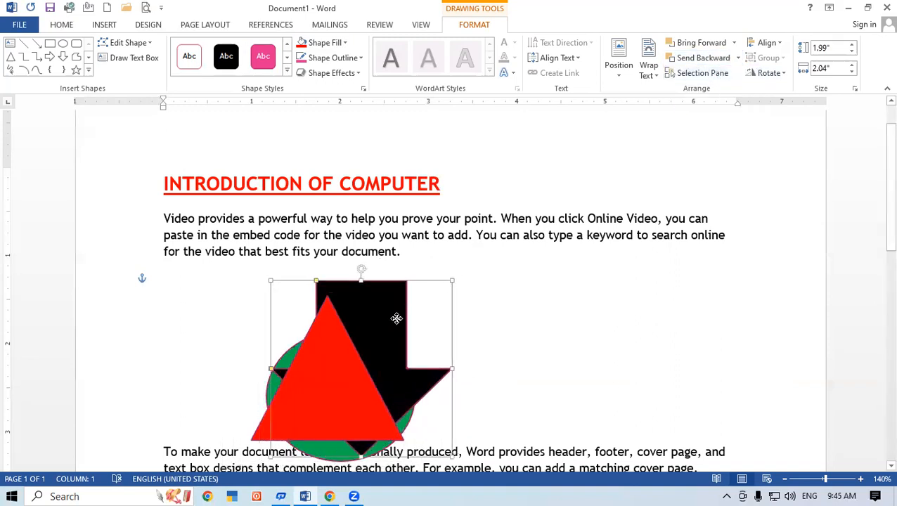
left_click(737, 58)
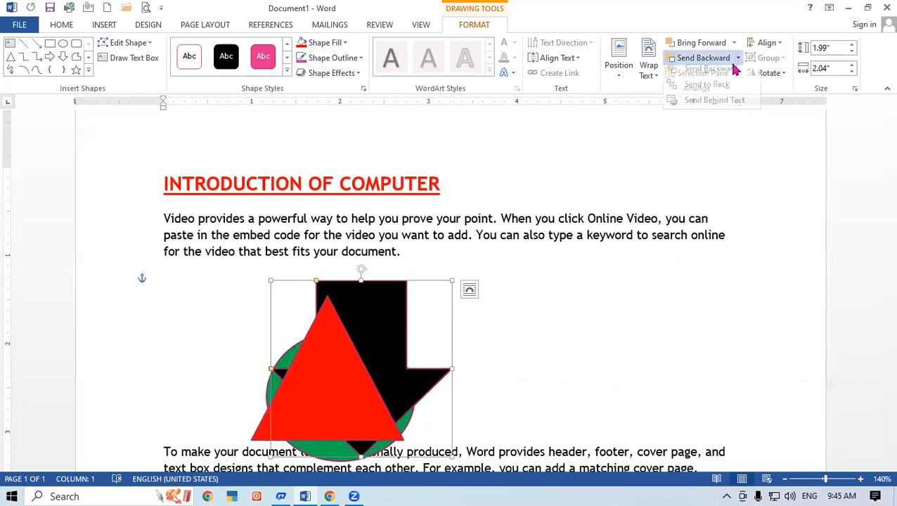
left_click(715, 80)
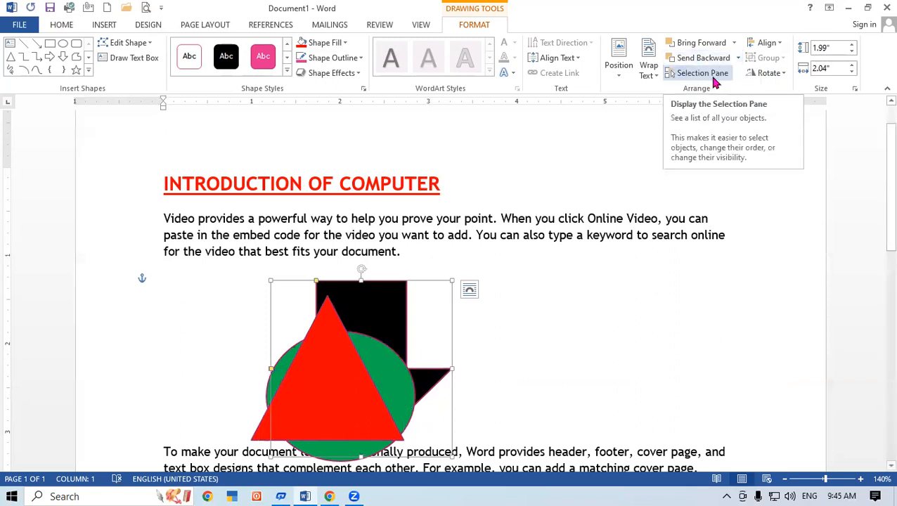
Bring the black arrow to the front, then spread the shapes into a row with triangle left, oval middle and arrow right.
left_click(734, 43)
left_click(710, 79)
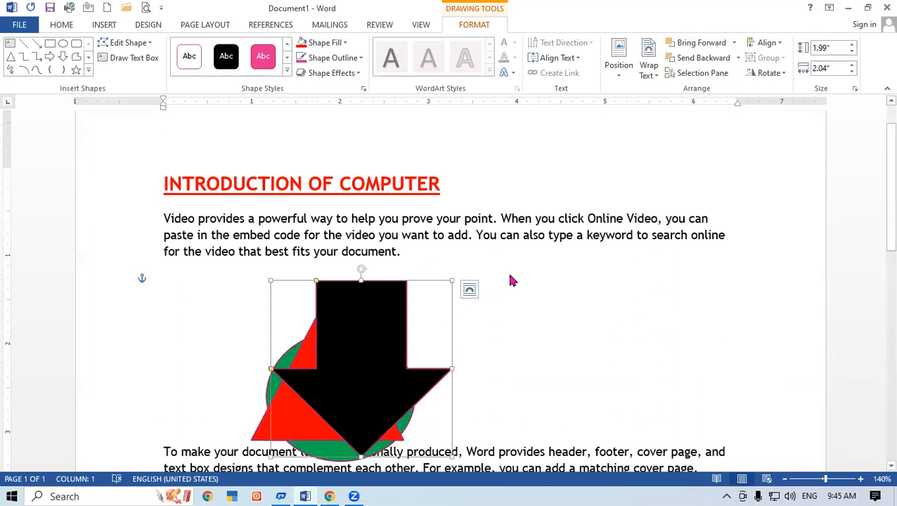
left_click_drag(362, 352, 599, 336)
left_click_drag(299, 353, 142, 322)
left_click_drag(345, 397, 390, 343)
left_click_drag(192, 347, 212, 352)
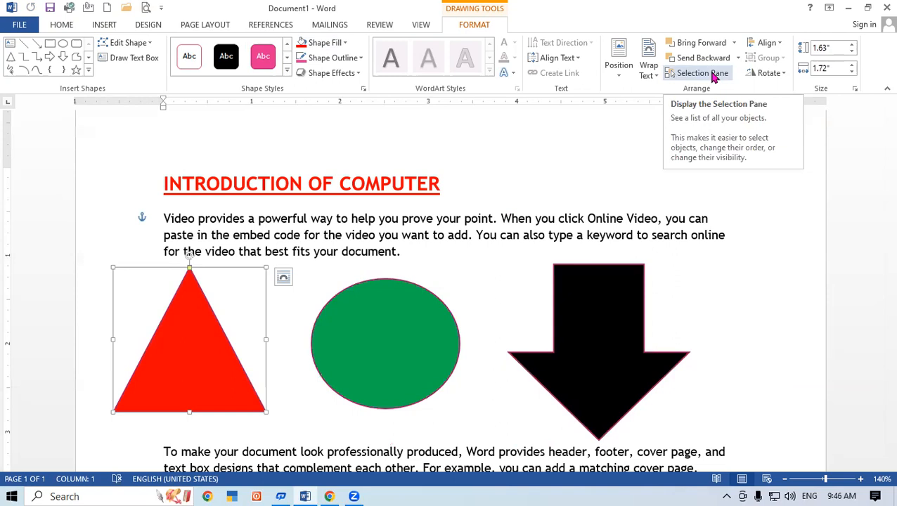
Show the Selection pane and select the down arrow, isosceles triangle and oval one by one from its object list.
left_click(712, 77)
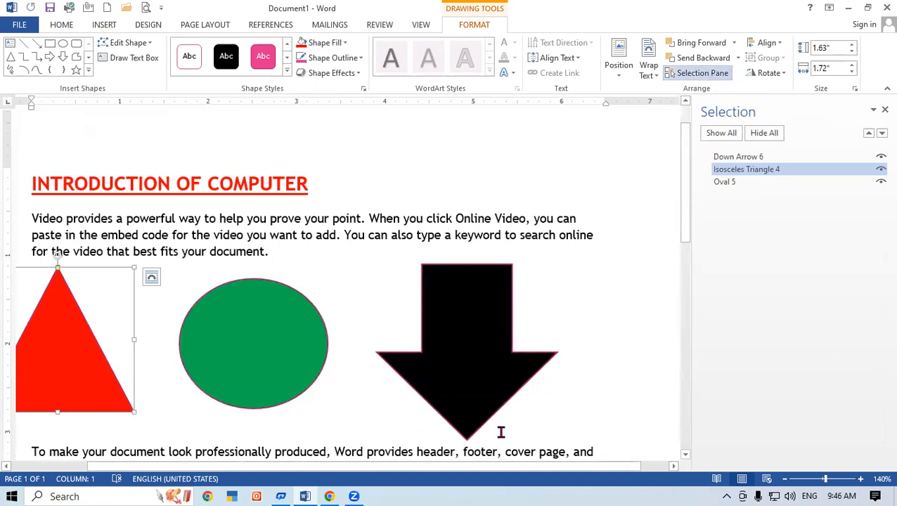
left_click(735, 156)
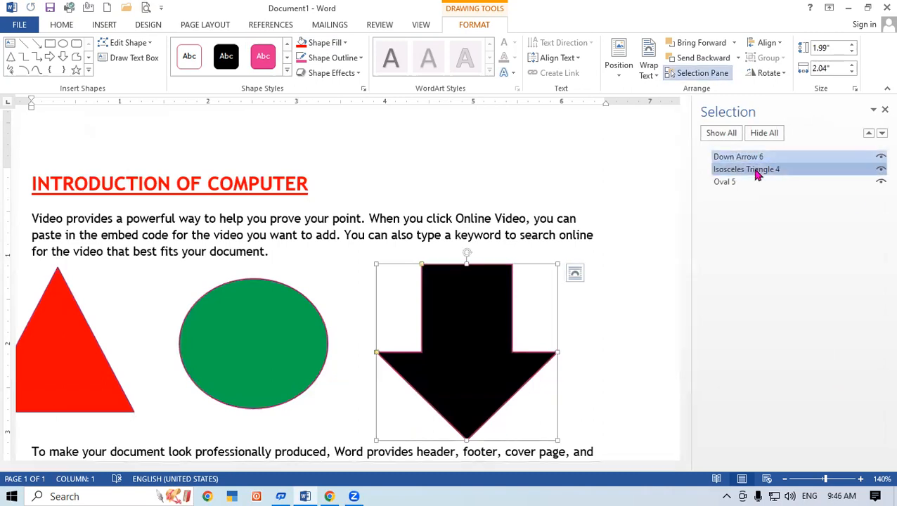
left_click(755, 171)
left_click(746, 182)
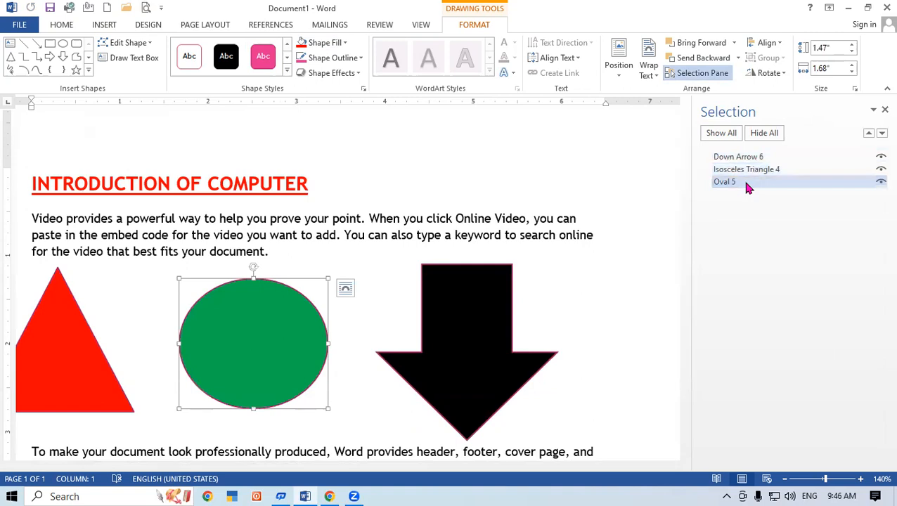
left_click(773, 171, "ctrl")
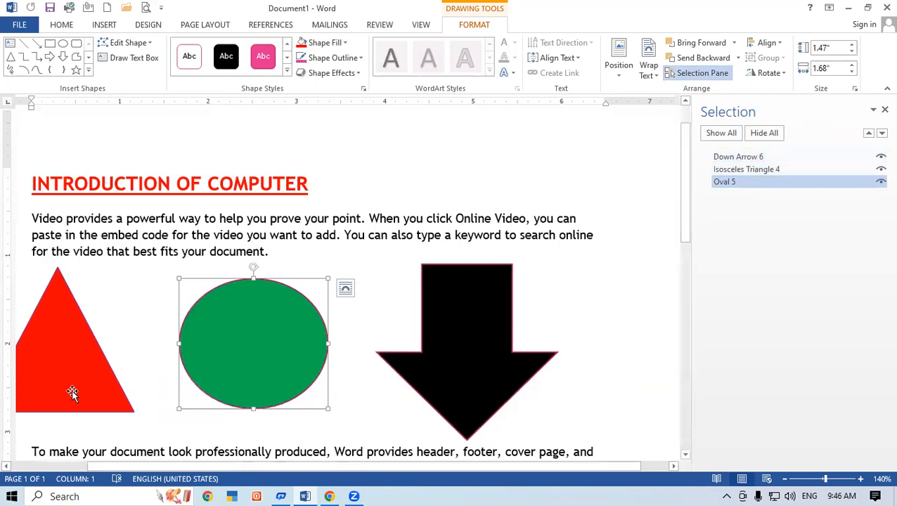
Hide the oval, the triangle and the arrow one at a time, then make each of them visible again.
left_click(880, 182)
left_click(880, 169)
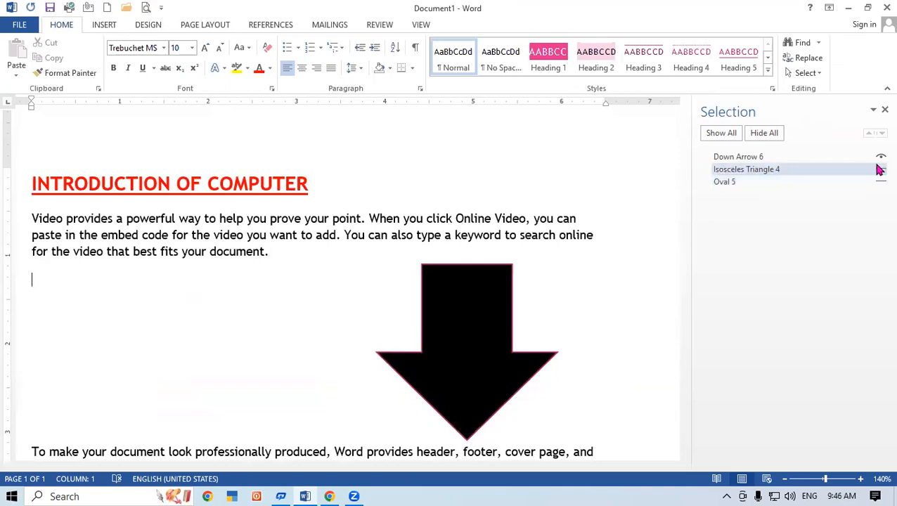
left_click(880, 157)
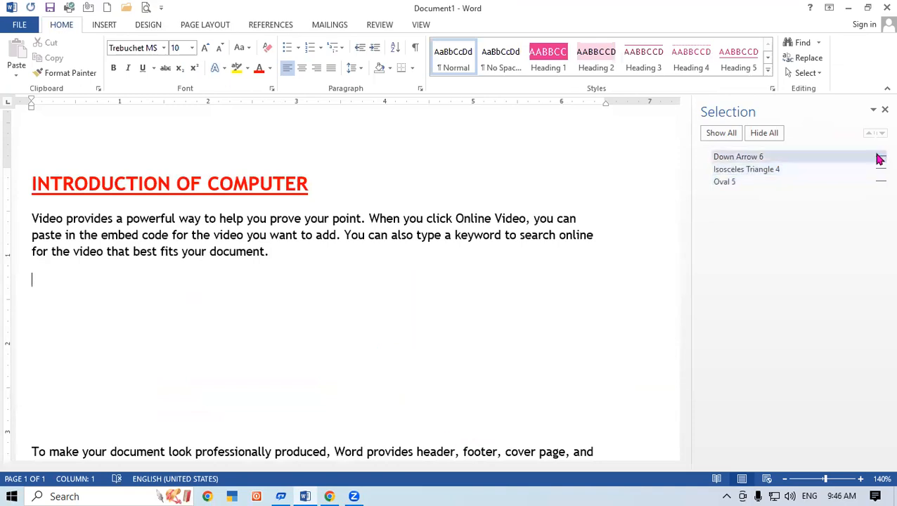
left_click(880, 157)
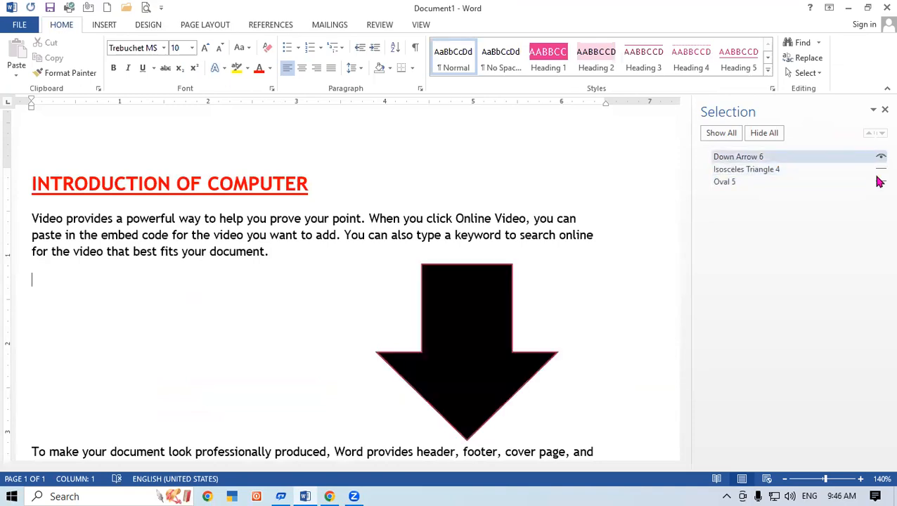
left_click(880, 170)
left_click(879, 182)
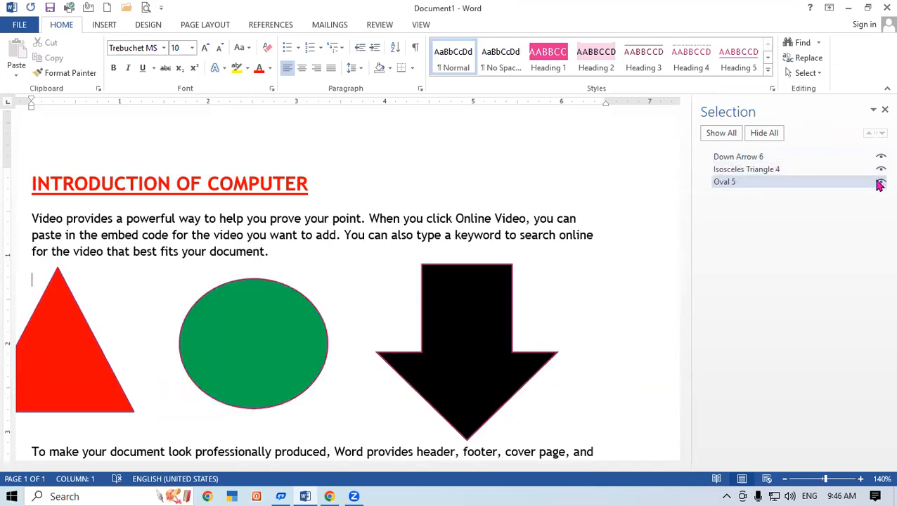
Hide all shapes at once and show them all again, then close the Selection pane with the black arrow selected.
left_click(765, 134)
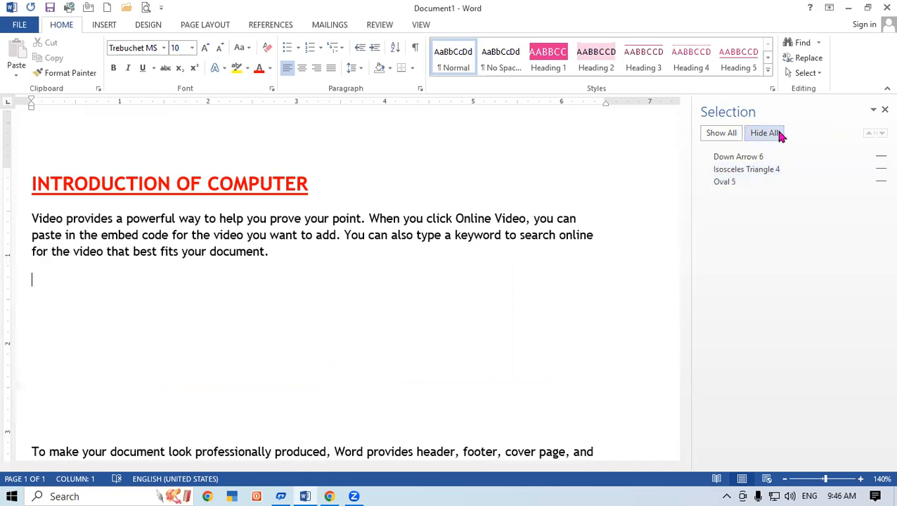
left_click(720, 138)
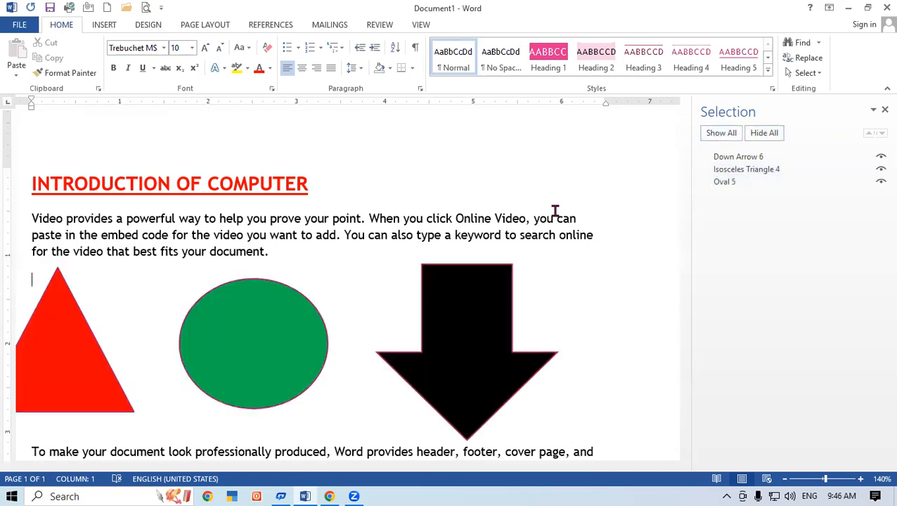
left_click(451, 314)
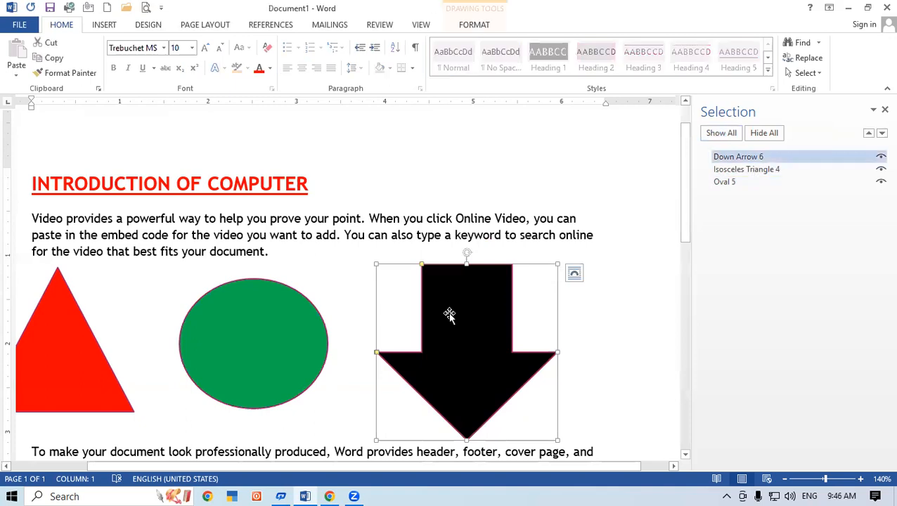
left_click(467, 24)
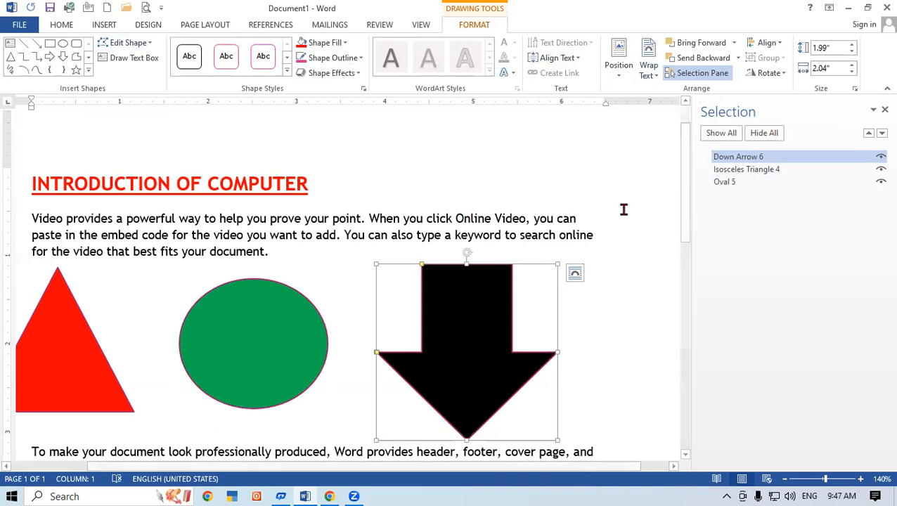
left_click(883, 111)
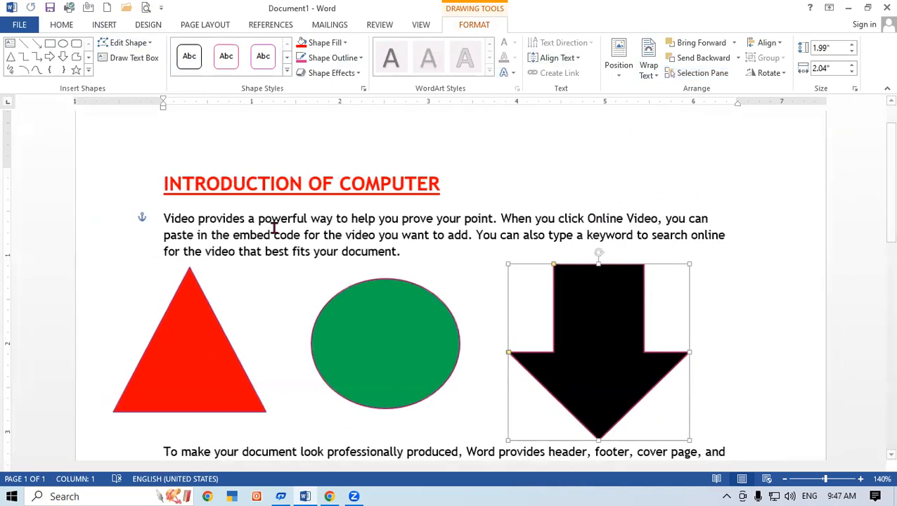
Delete the red triangle, the green oval and the black arrow from the page.
left_click(158, 324)
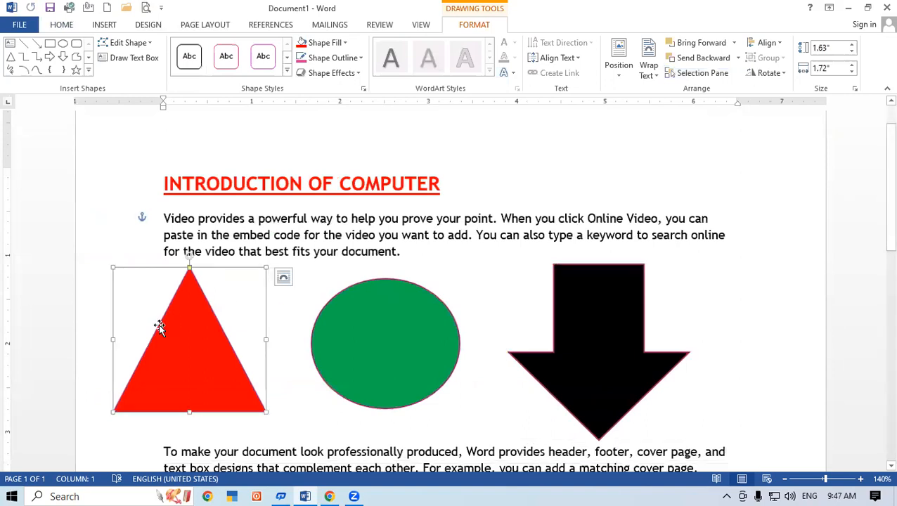
key("Delete")
left_click(380, 347)
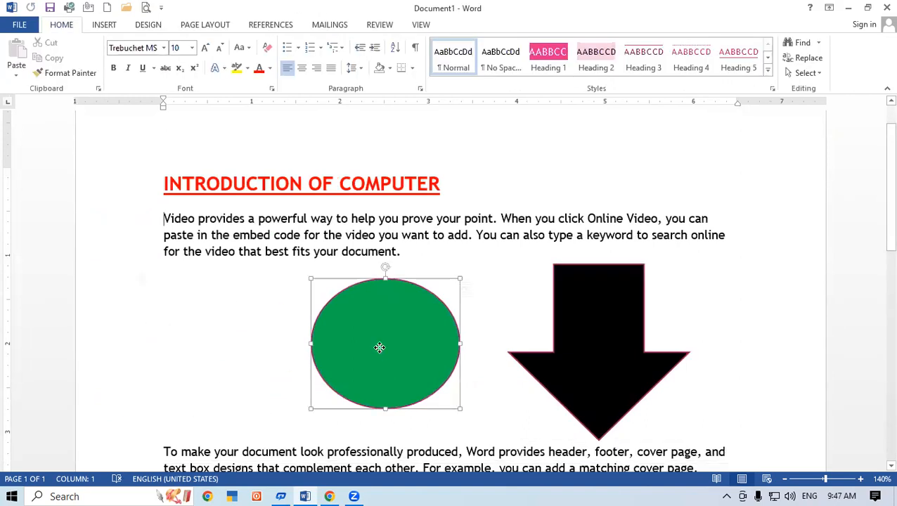
key("Delete")
left_click(612, 394)
key("Delete")
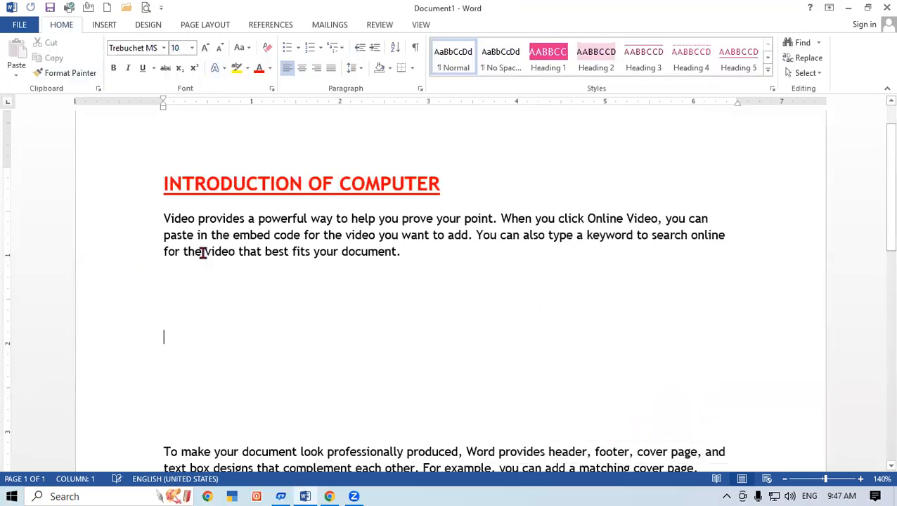
Insert the picture "A Photo 22222" from the Music folder into the blank space below the first paragraph.
left_click(105, 27)
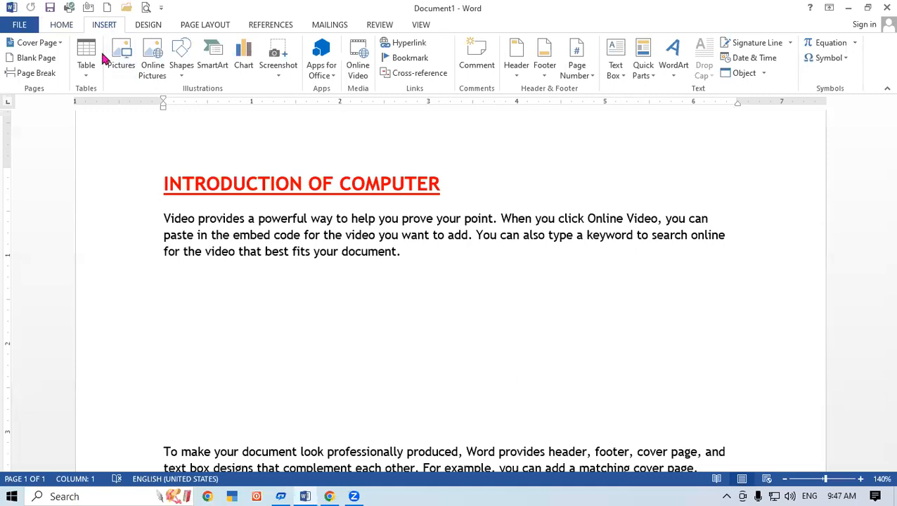
left_click(109, 73)
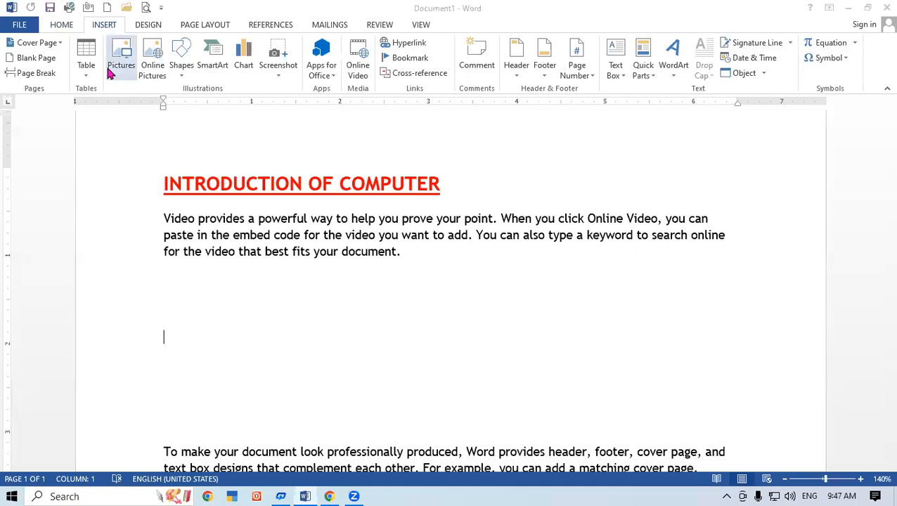
left_click(233, 111)
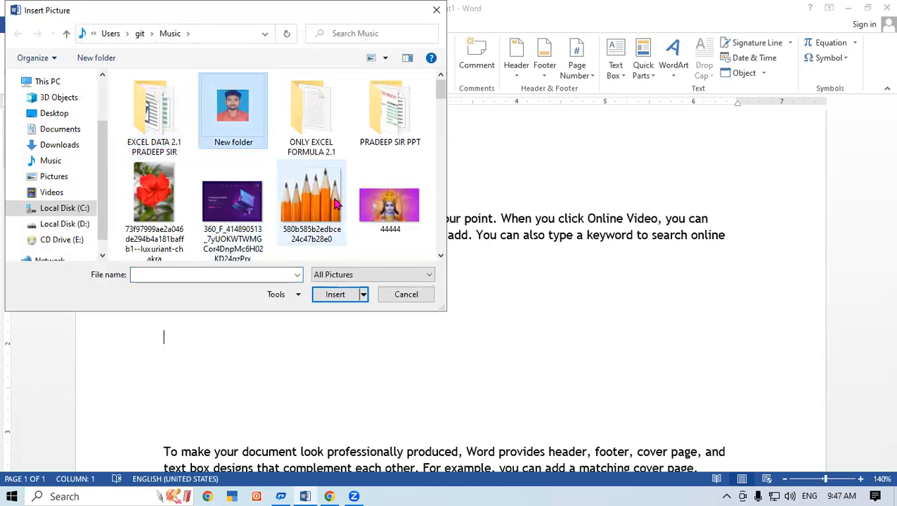
scroll(335, 201, "down", 1)
left_click(441, 110)
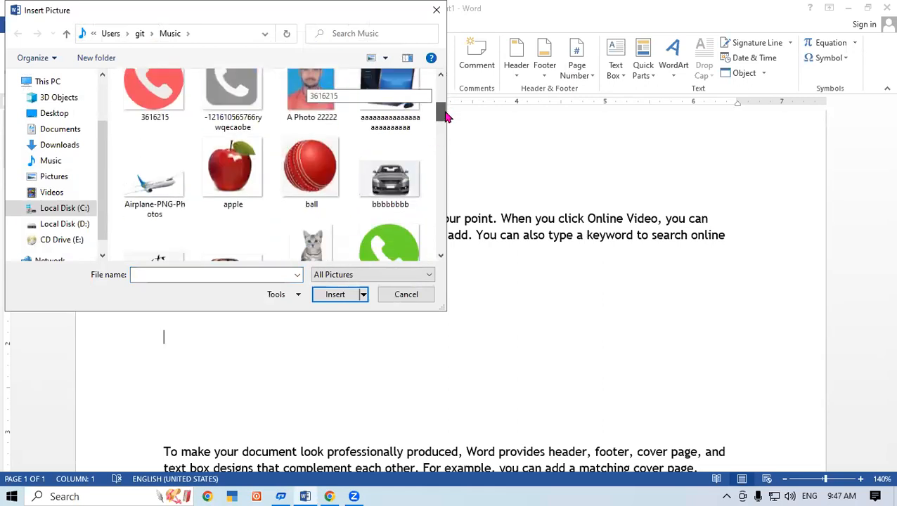
left_click(311, 105)
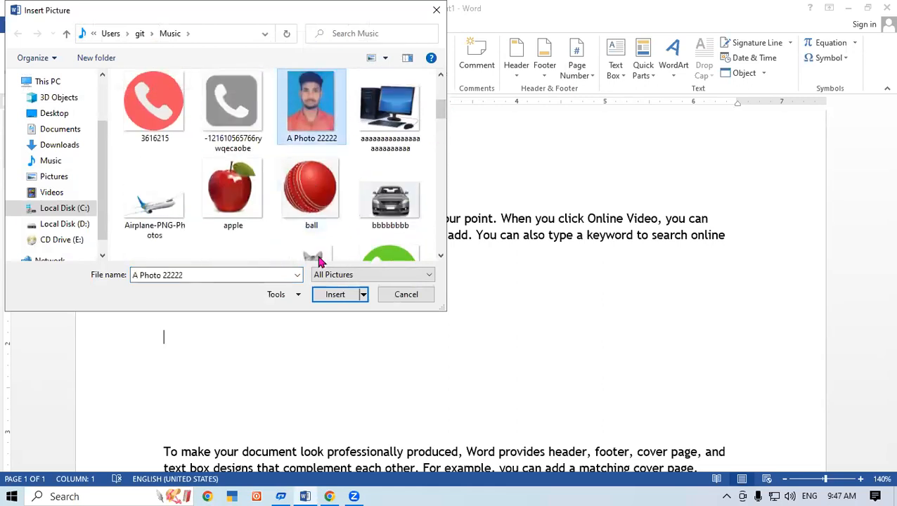
left_click(335, 294)
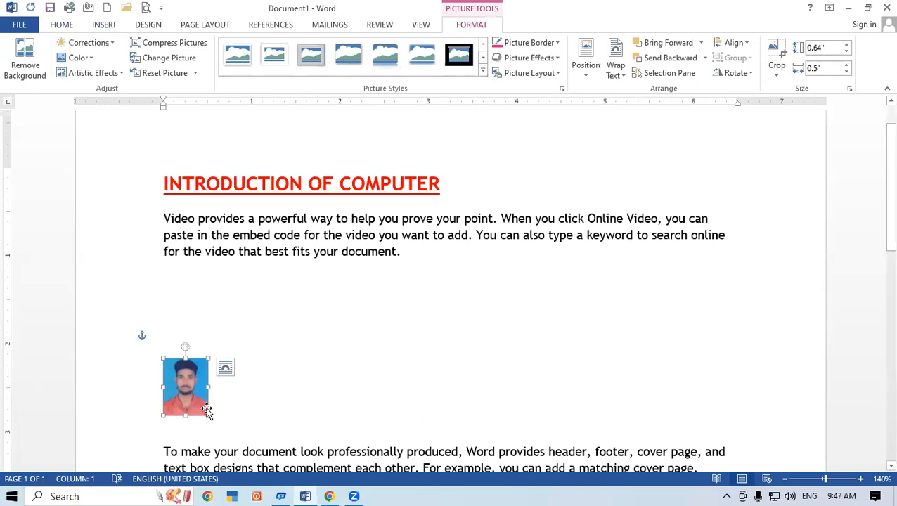
Place the photo directly below the first paragraph at the left margin and resize it to about 1.89" high by 1.47" wide.
left_click_drag(206, 414, 278, 270)
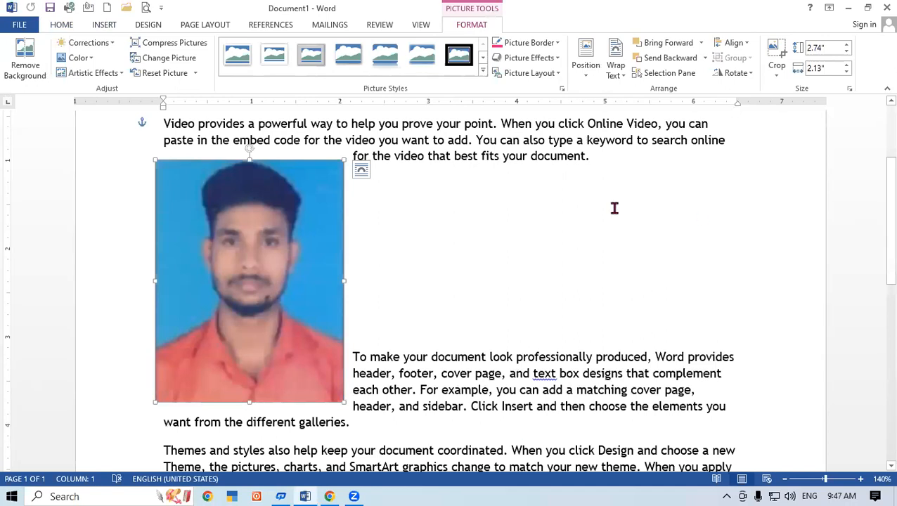
left_click(736, 44)
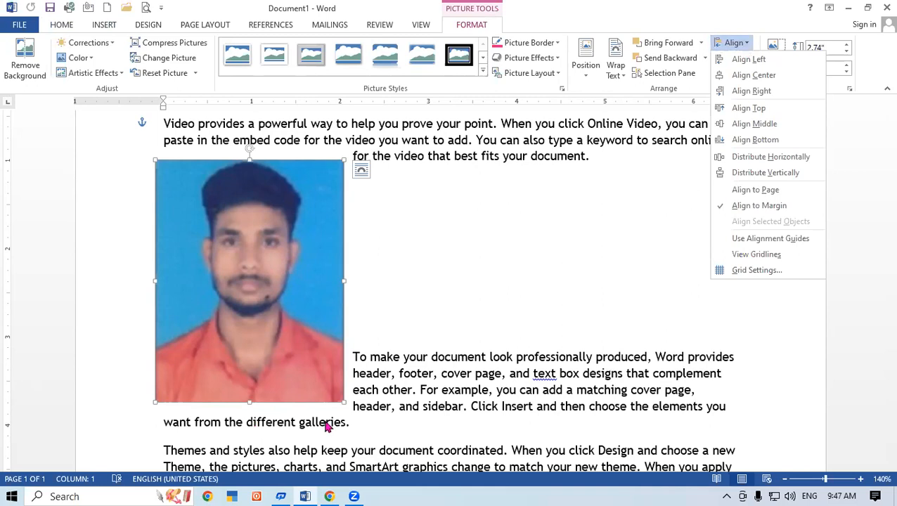
left_click(347, 416)
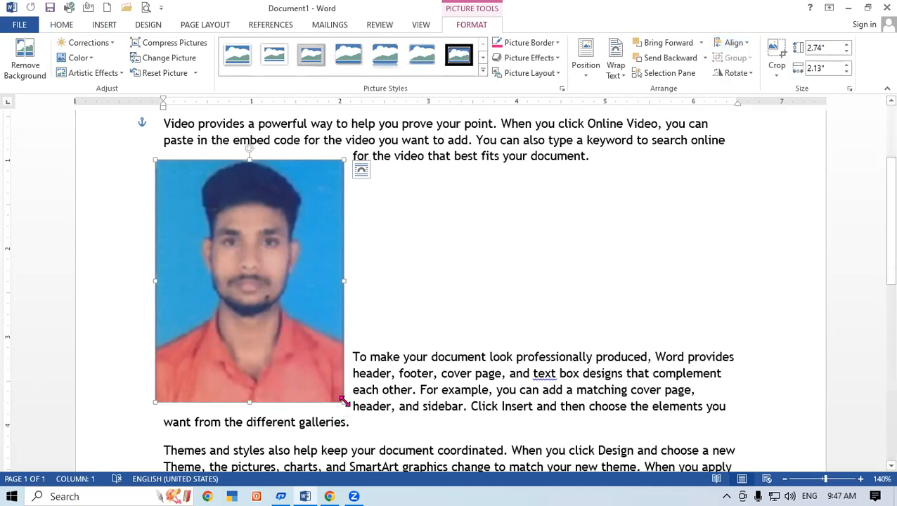
left_click_drag(342, 404, 279, 327)
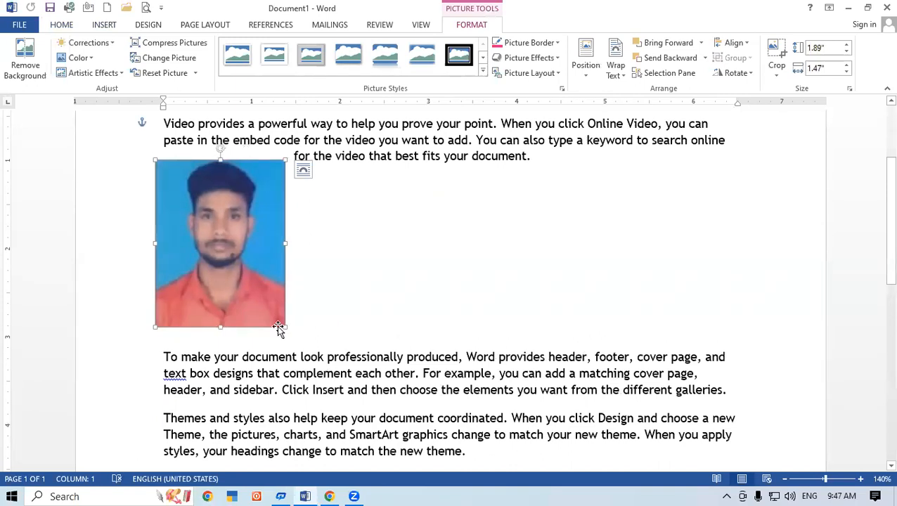
Align the photo horizontally to the center, the left and finally the right, relative to the page margins.
left_click(734, 42)
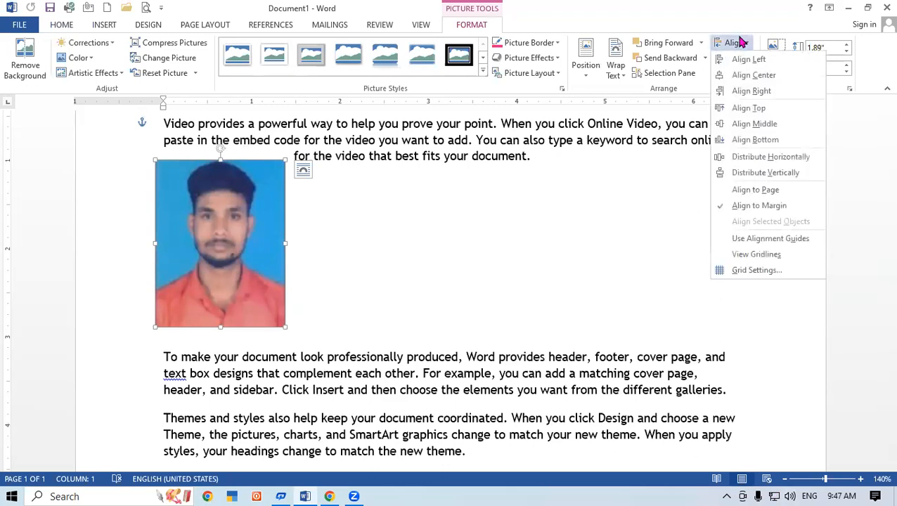
left_click(757, 76)
left_click(741, 44)
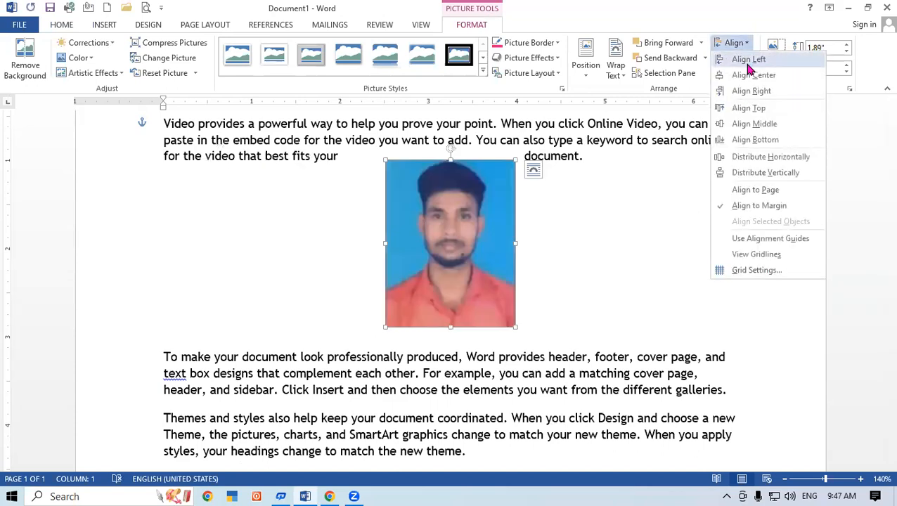
left_click(748, 62)
left_click(734, 43)
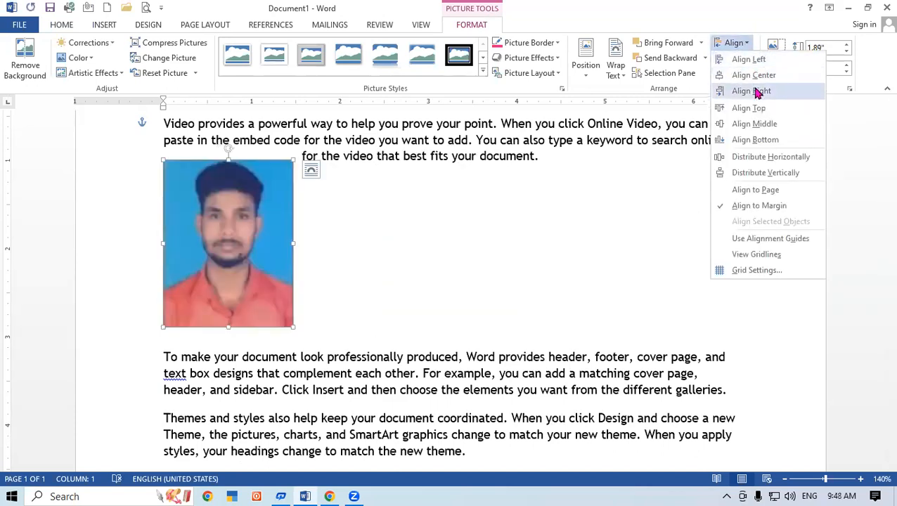
left_click(757, 92)
Align the photo vertically to the middle and finally to the bottom, relative to the page margins.
left_click(734, 43)
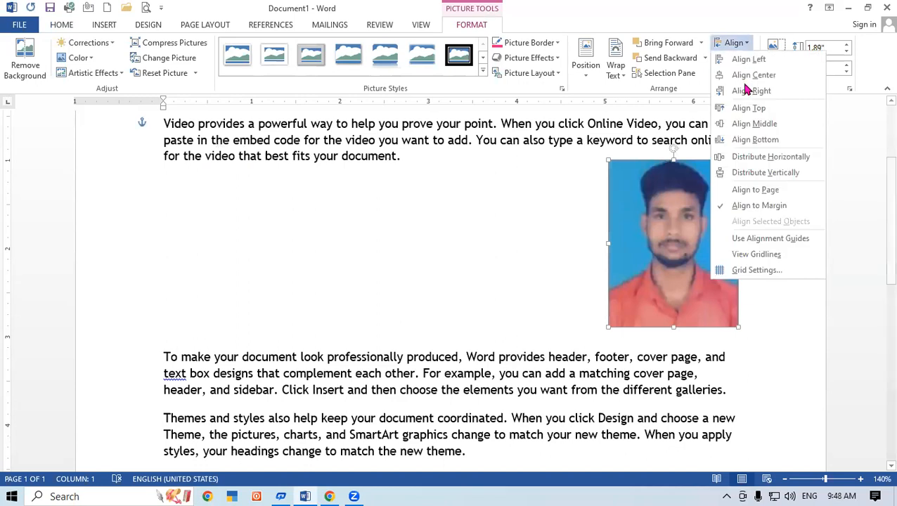
left_click(746, 124)
left_click(725, 43)
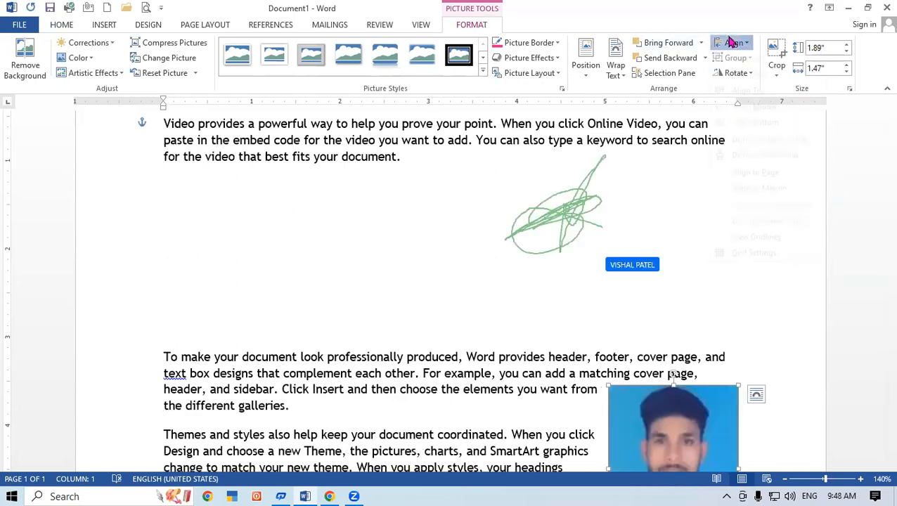
left_click(753, 139)
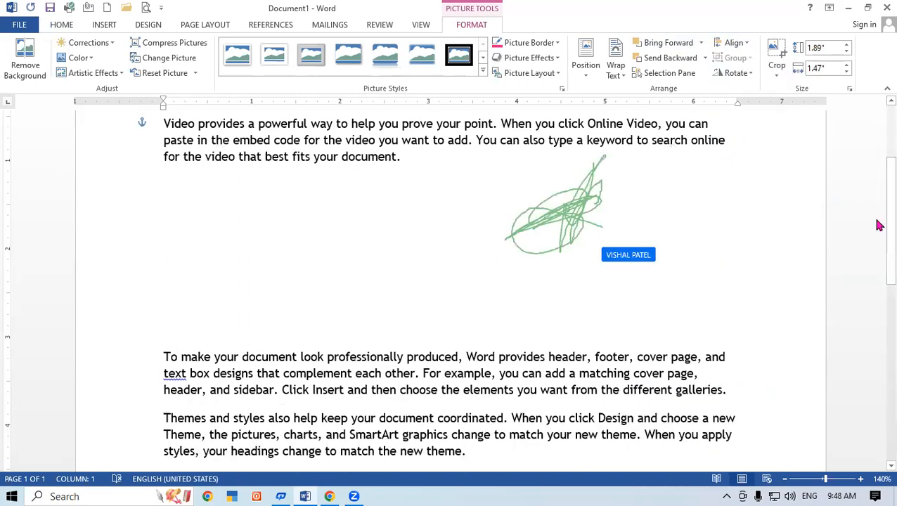
Move the photo up to the last line of the final paragraph, about 0.6" in from the left margin.
scroll(881, 227, "down", 10)
mouse_move(676, 301)
left_mouse_down()
mouse_move(406, 184)
mouse_move(282, 161)
left_mouse_up()
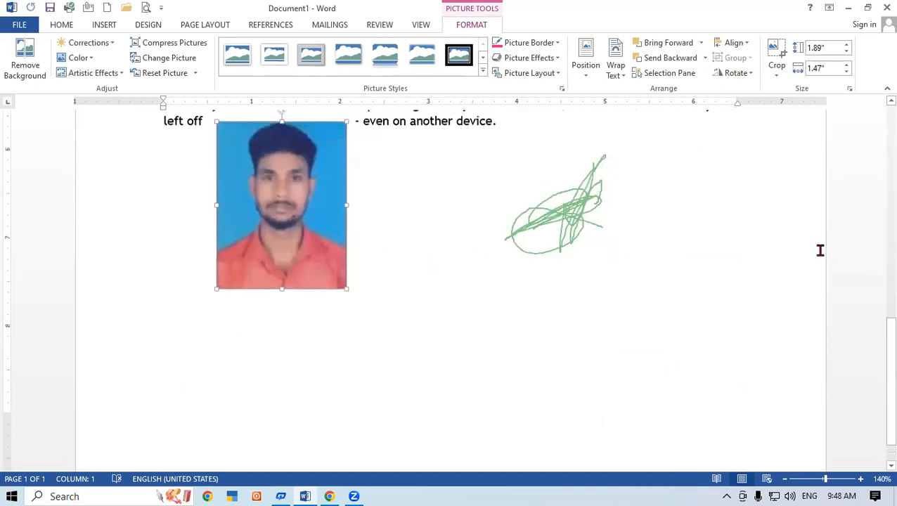
scroll(799, 231, "up", 1)
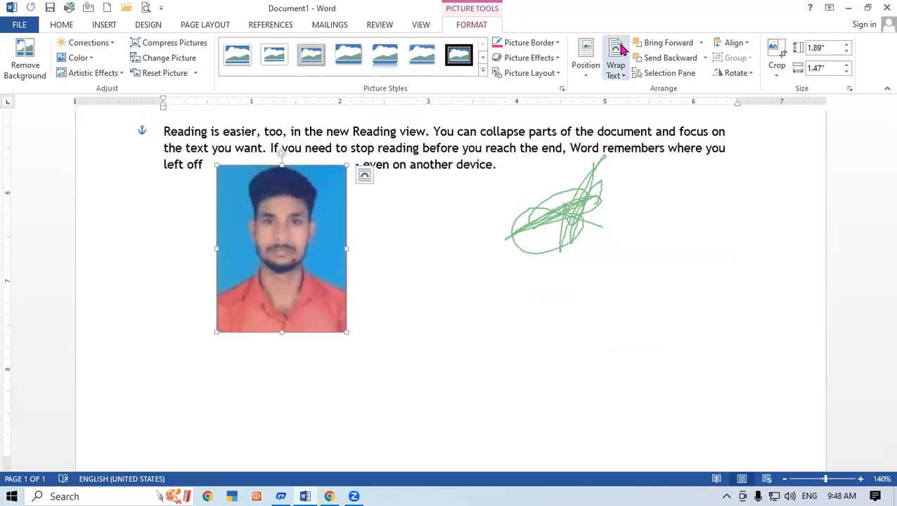